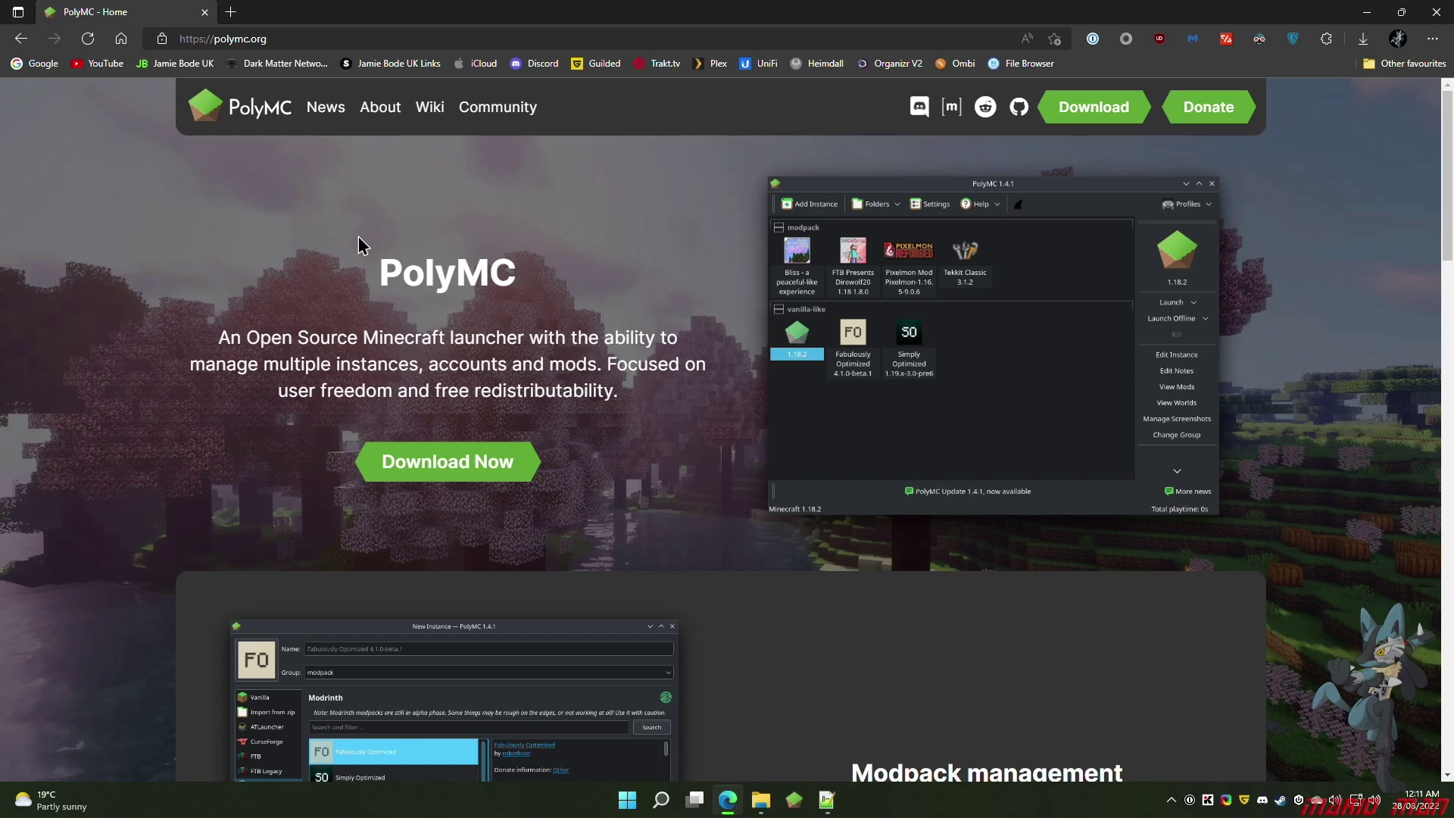
{"action": "scroll", "coordinate": [544, 307], "scroll_direction": "down", "scroll_amount": 3}
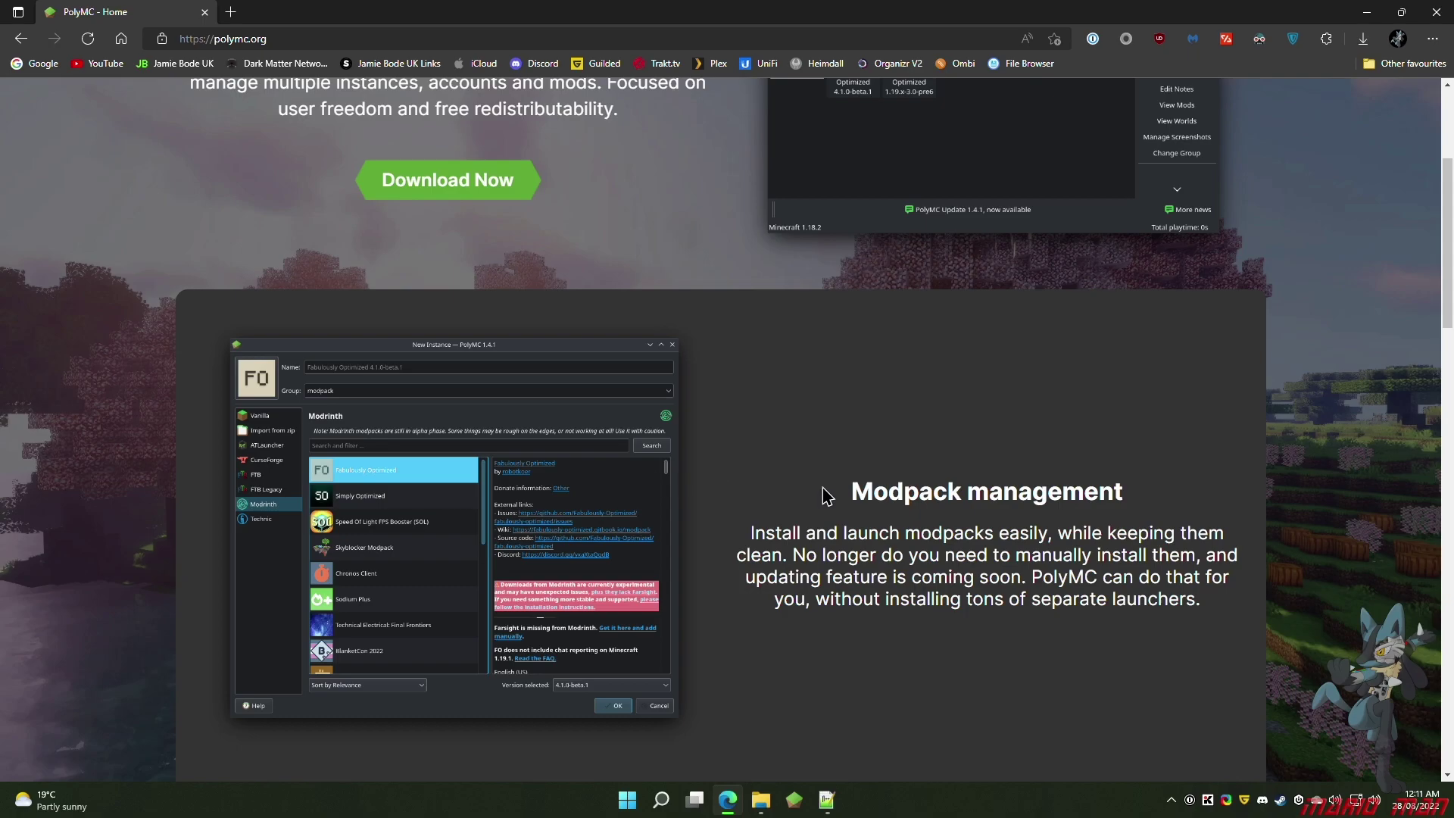
{"action": "scroll", "coordinate": [826, 496], "scroll_direction": "down", "scroll_amount": 3}
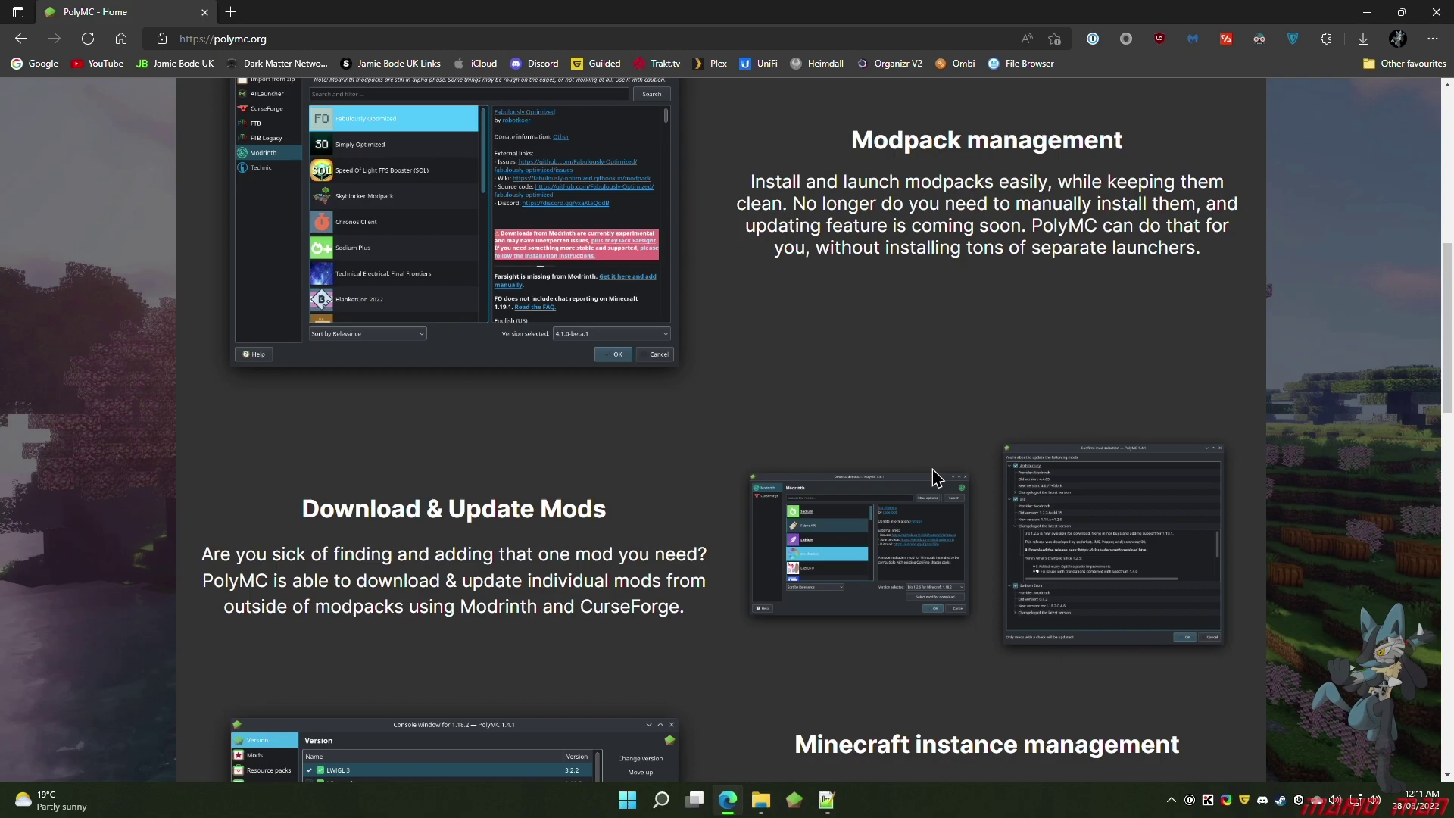
{"action": "scroll", "coordinate": [934, 478], "scroll_direction": "down", "scroll_amount": 2}
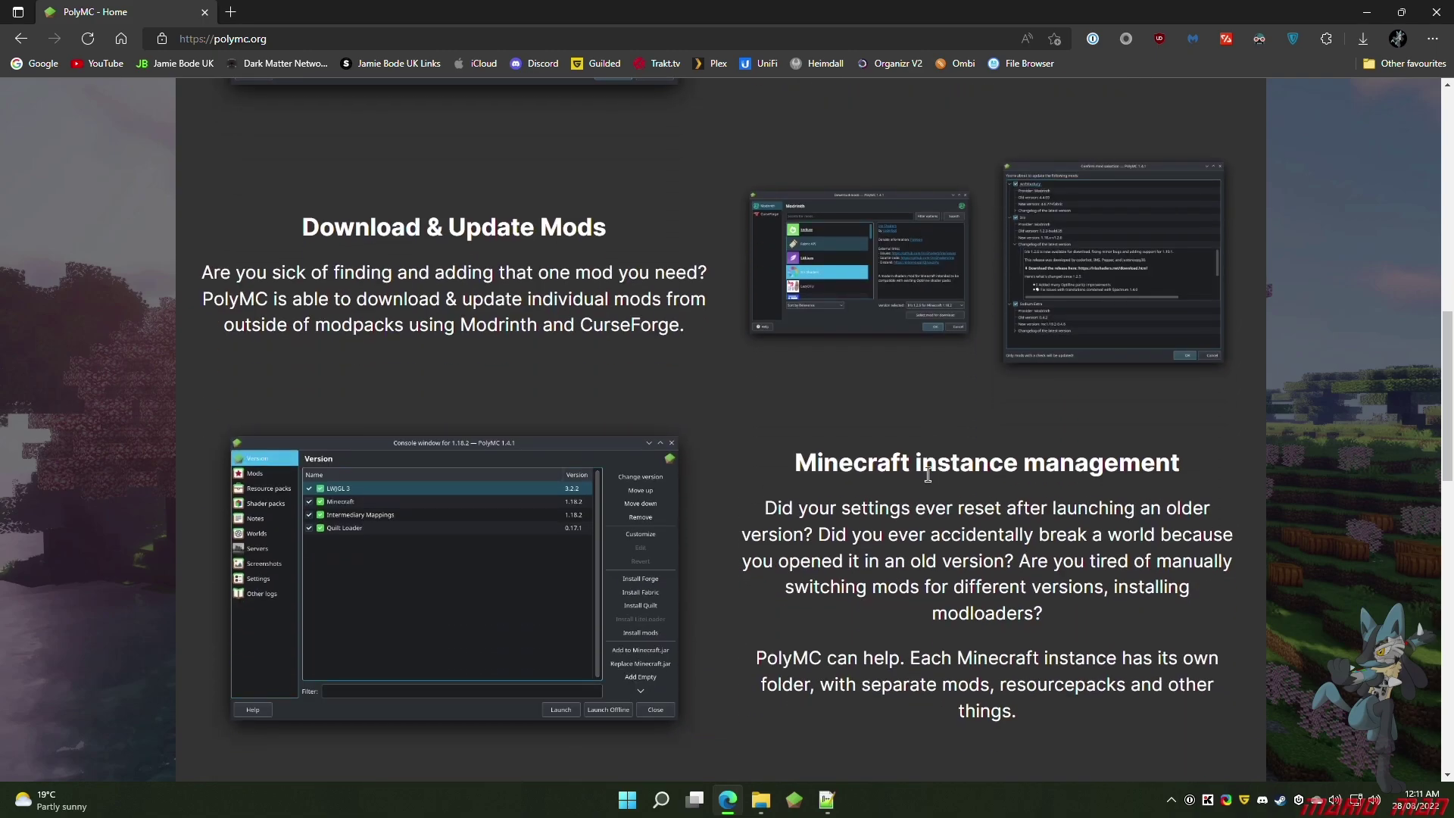
{"action": "scroll", "coordinate": [926, 483], "scroll_direction": "up", "scroll_amount": 2}
{"action": "scroll", "coordinate": [926, 482], "scroll_direction": "up", "scroll_amount": 5}
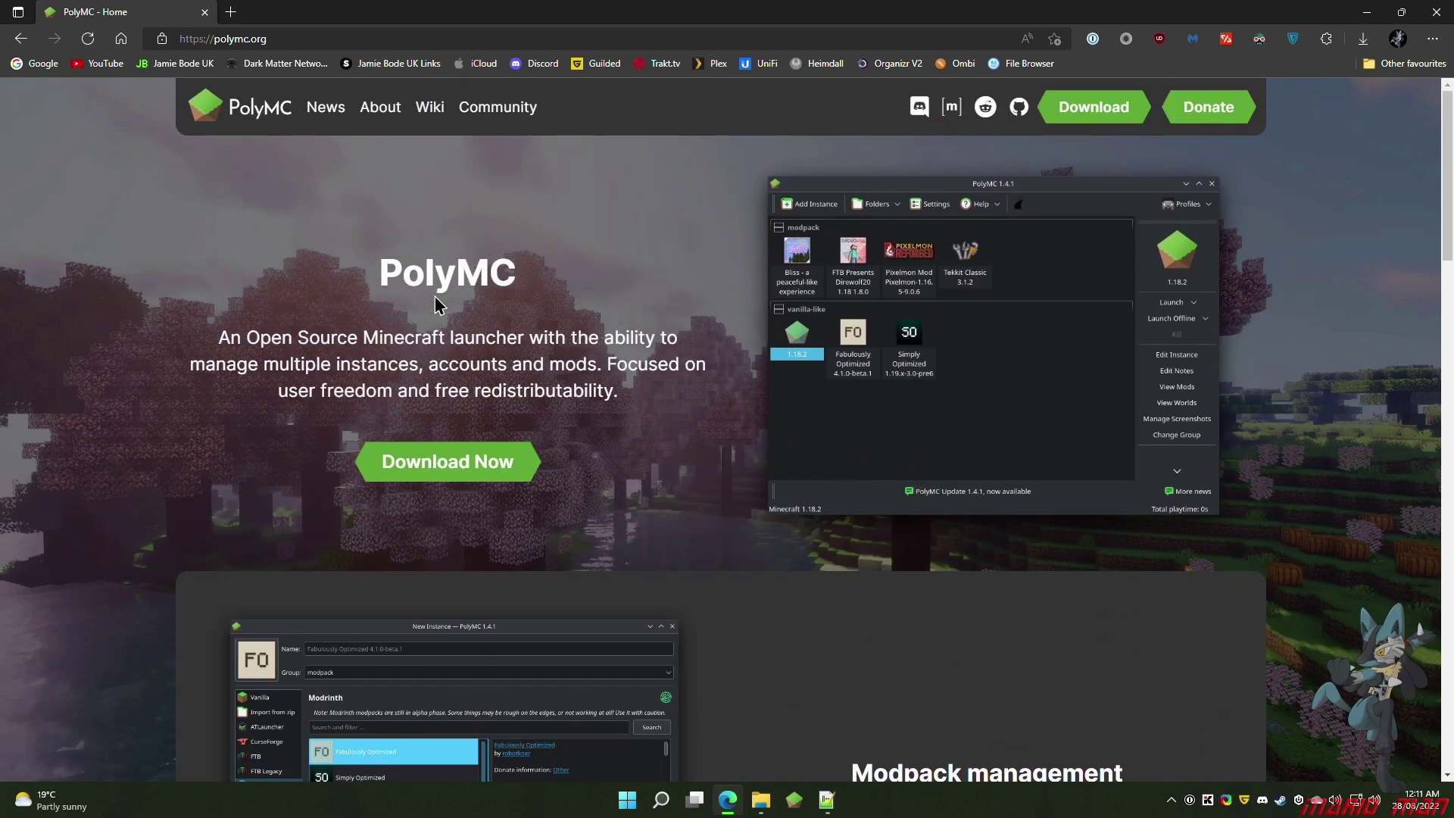
Browse the PolyMC download options for macOS, Linux, Steam Deck and Windows
{"action": "left_click", "coordinate": [826, 800]}
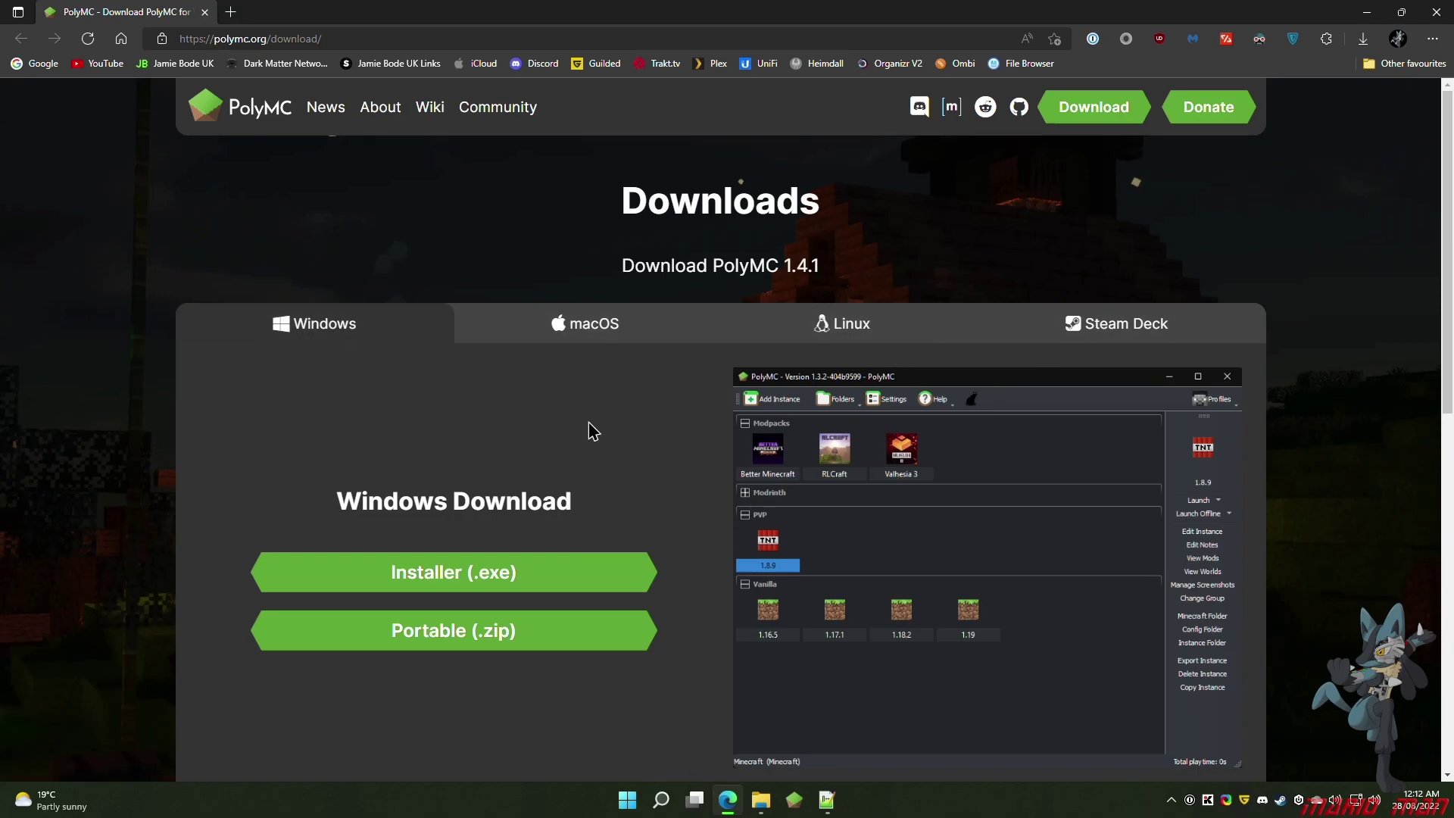
{"action": "left_click", "coordinate": [578, 345]}
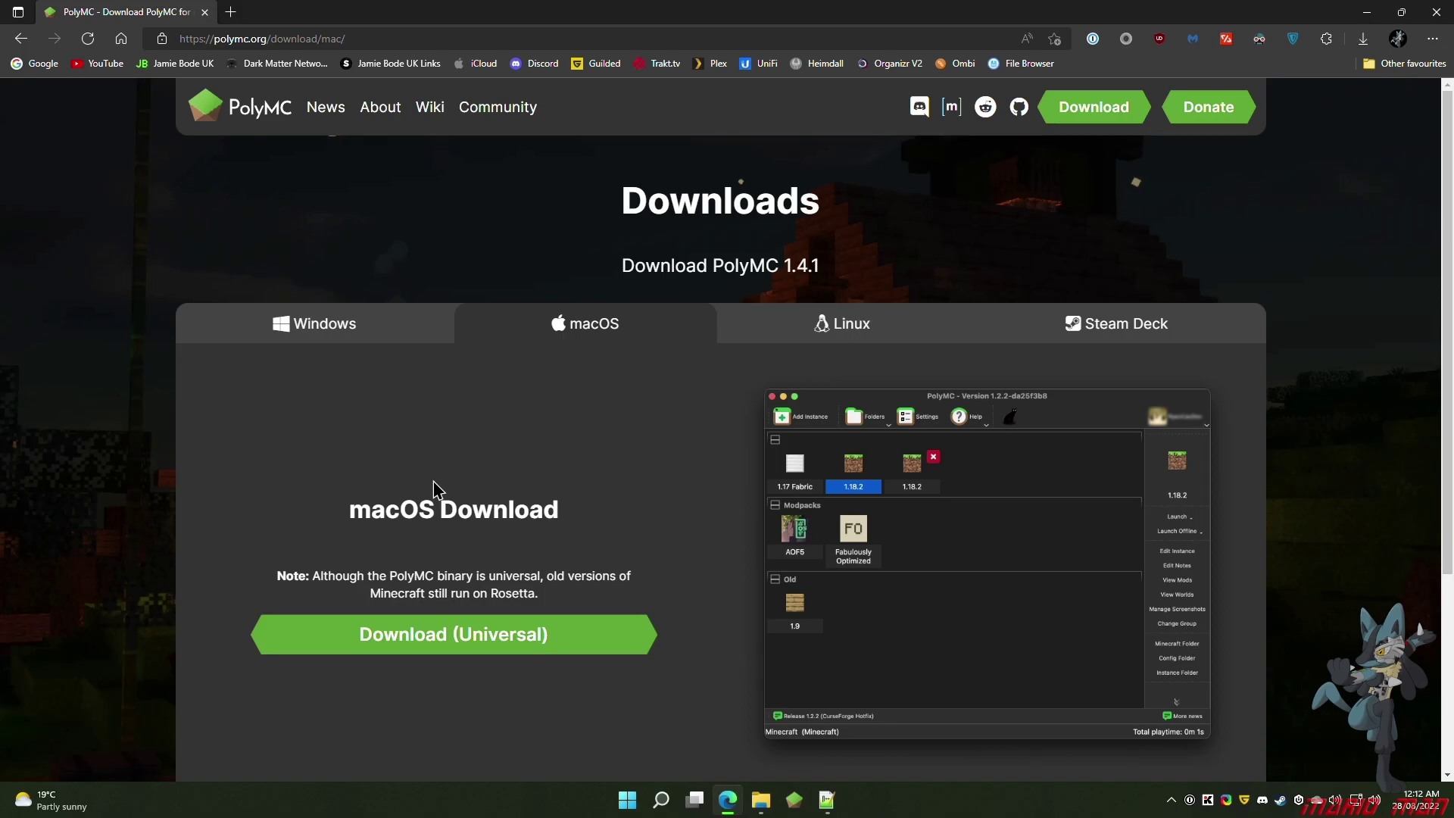
{"action": "left_click", "coordinate": [822, 326]}
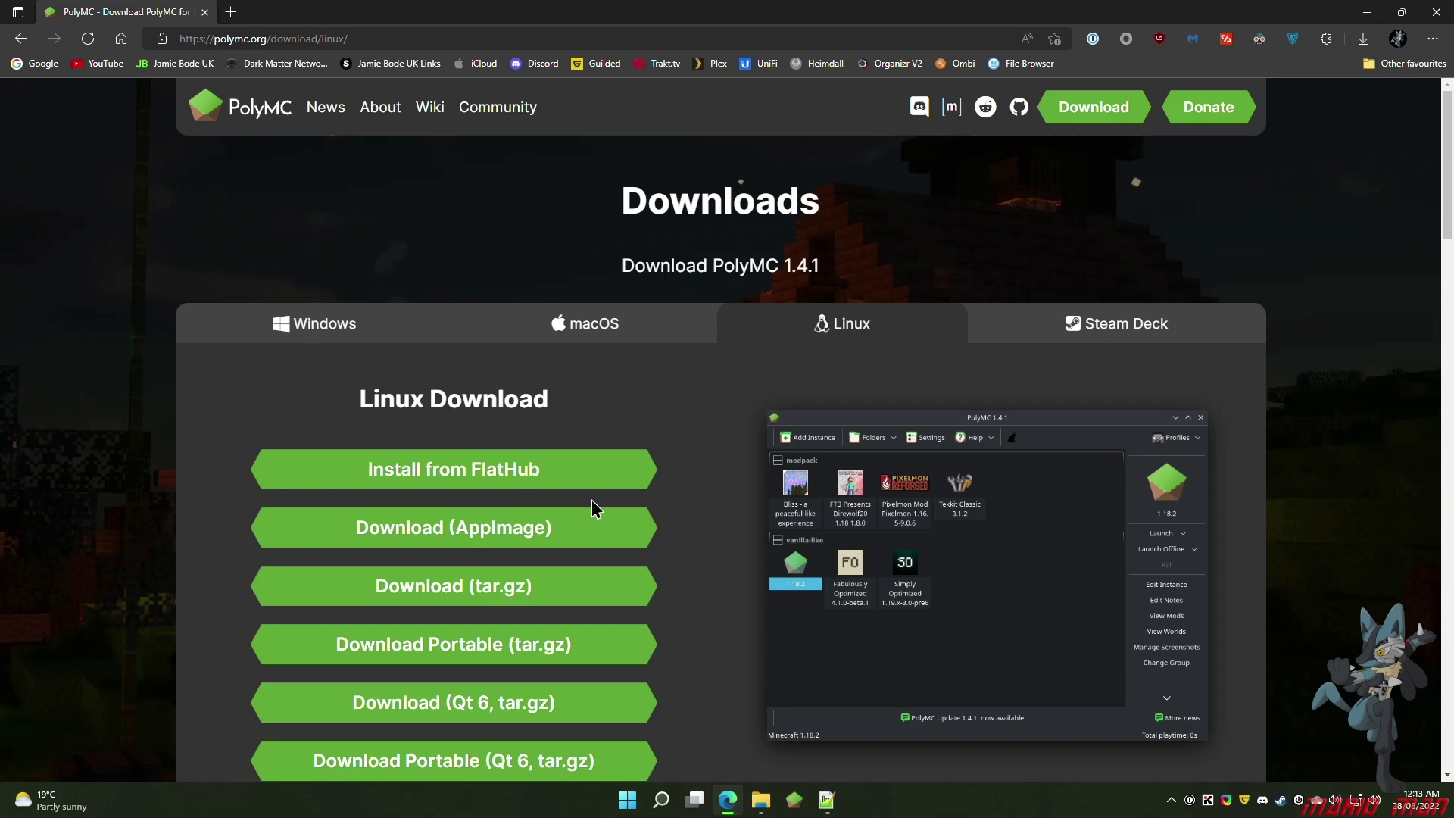
{"action": "left_click", "coordinate": [1093, 343]}
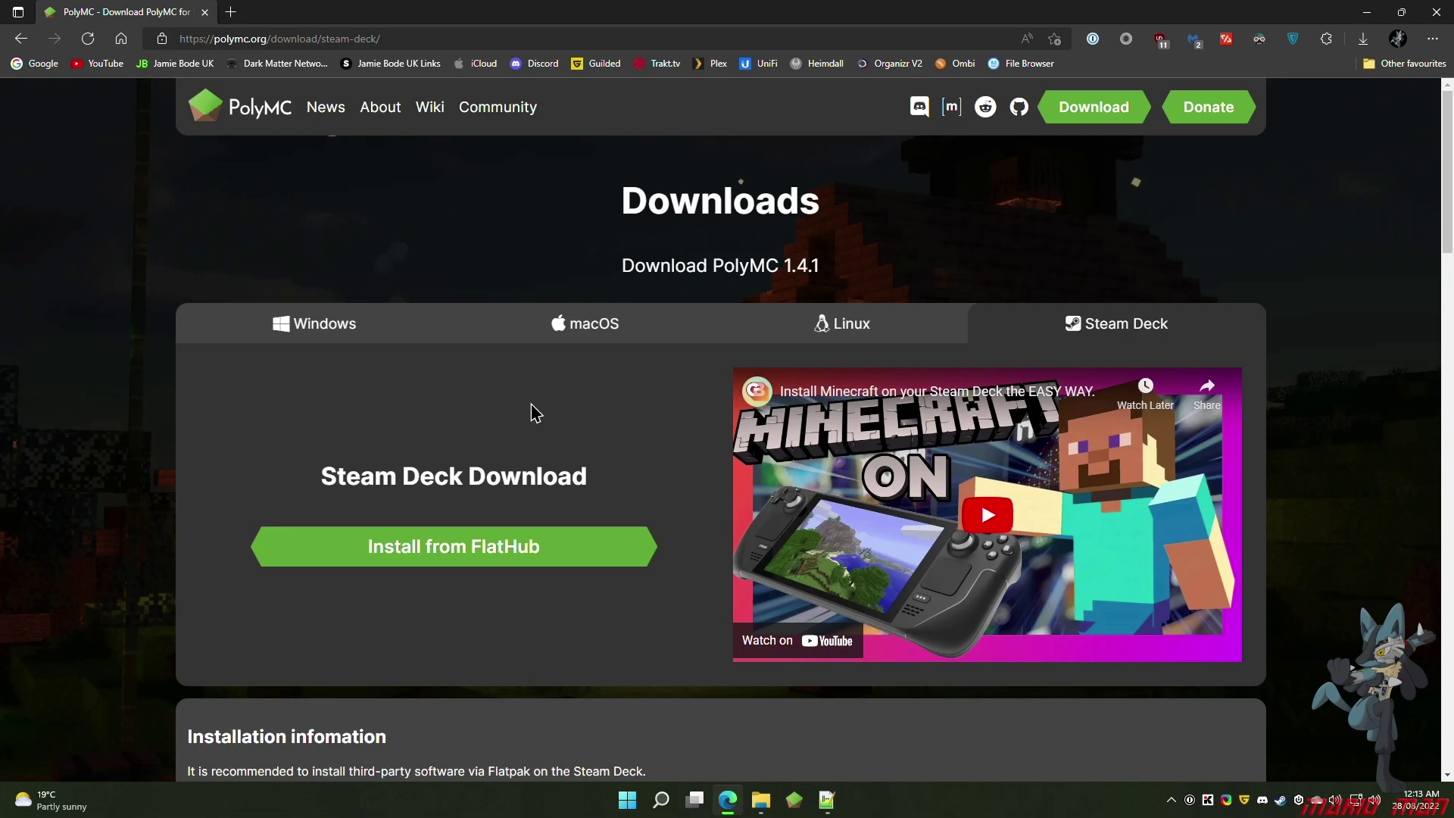
{"action": "left_click", "coordinate": [406, 333]}
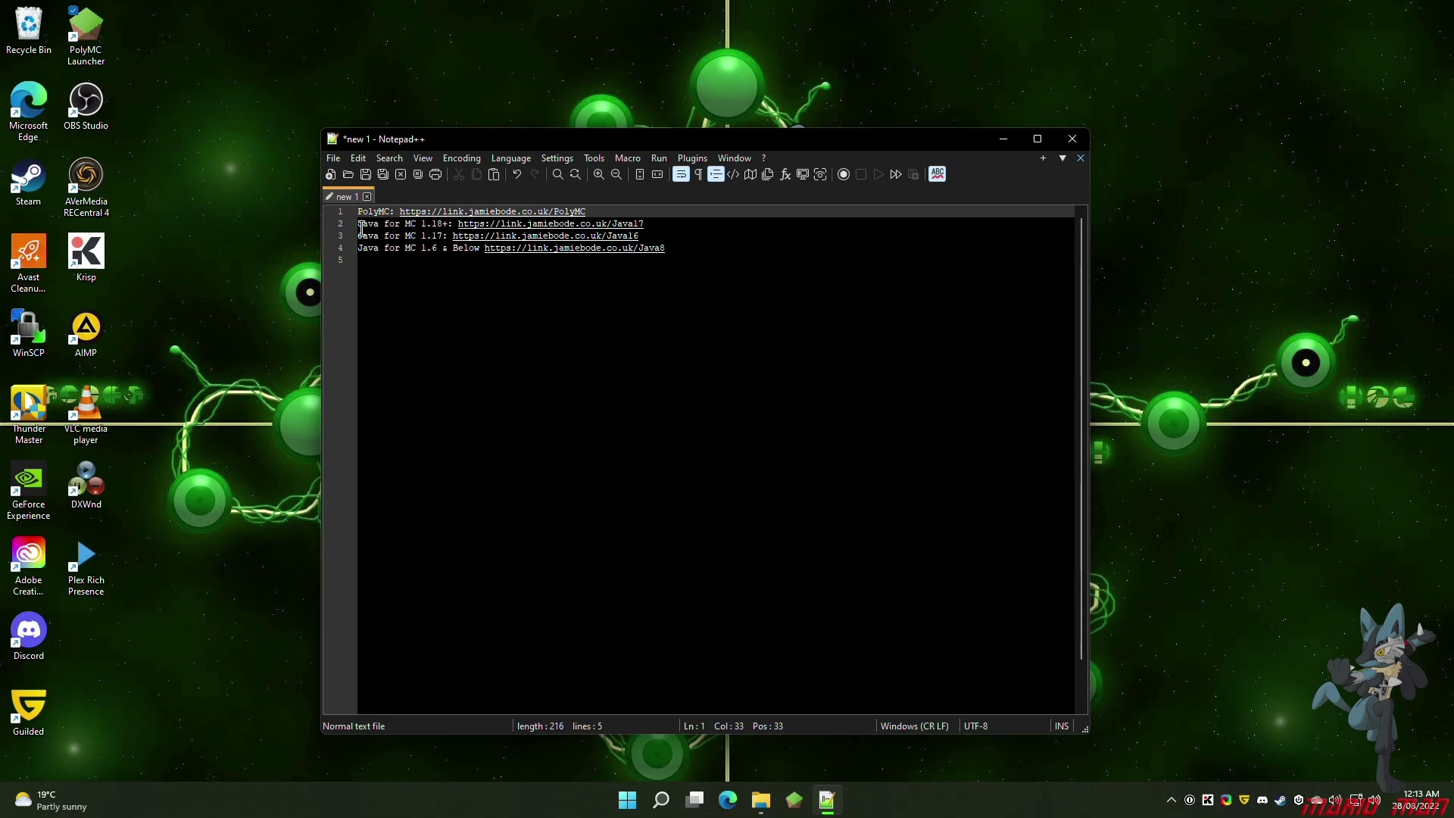
Fix the version on line 4 so it reads 'Java for MC 1.16 & Below'
{"action": "left_click_drag", "start_coordinate": [359, 224], "coordinate": [708, 261]}
{"action": "left_click", "coordinate": [816, 318]}
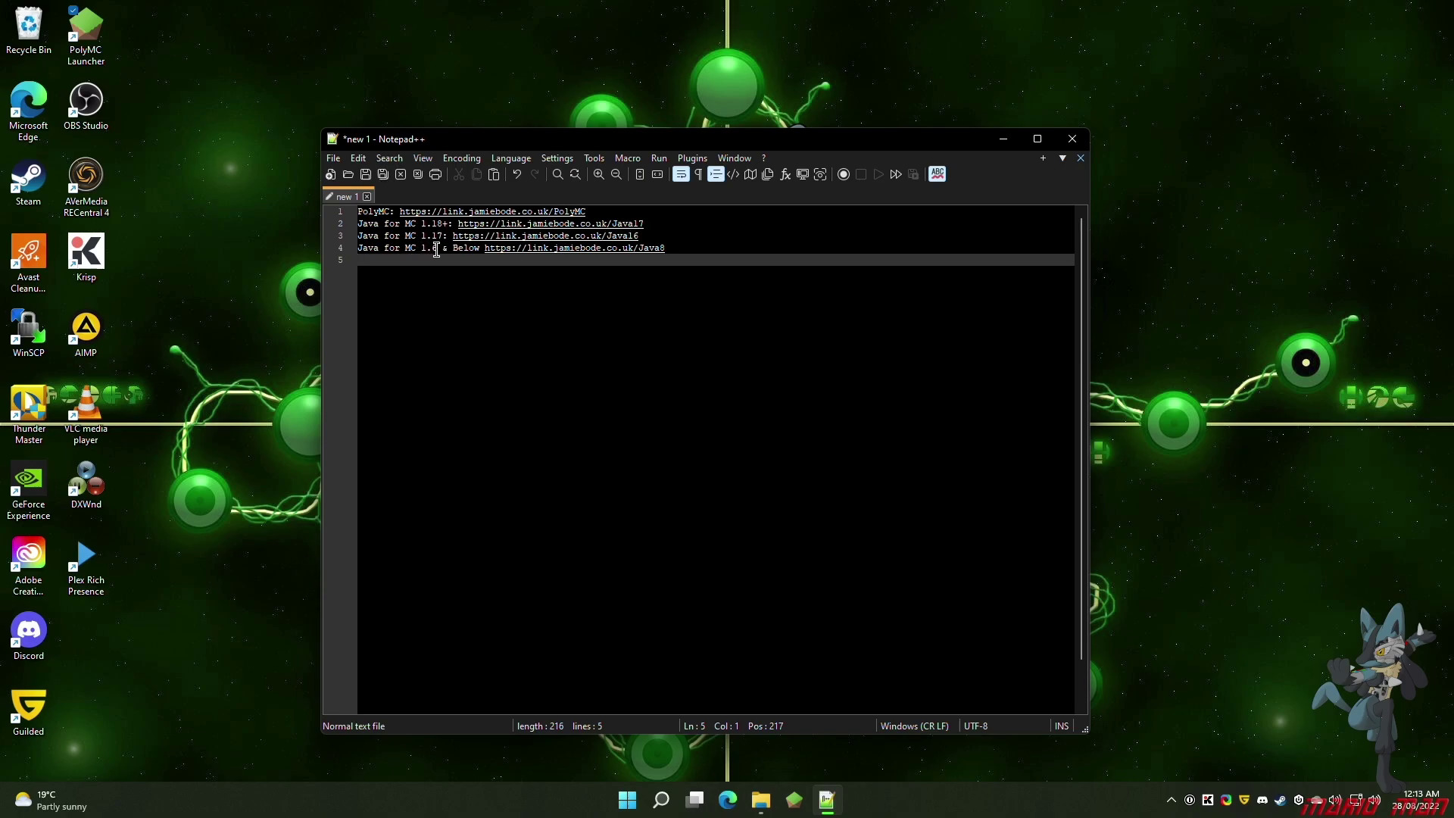
{"action": "left_click_drag", "start_coordinate": [439, 250], "coordinate": [421, 253]}
{"action": "type", "text": "1.16"}
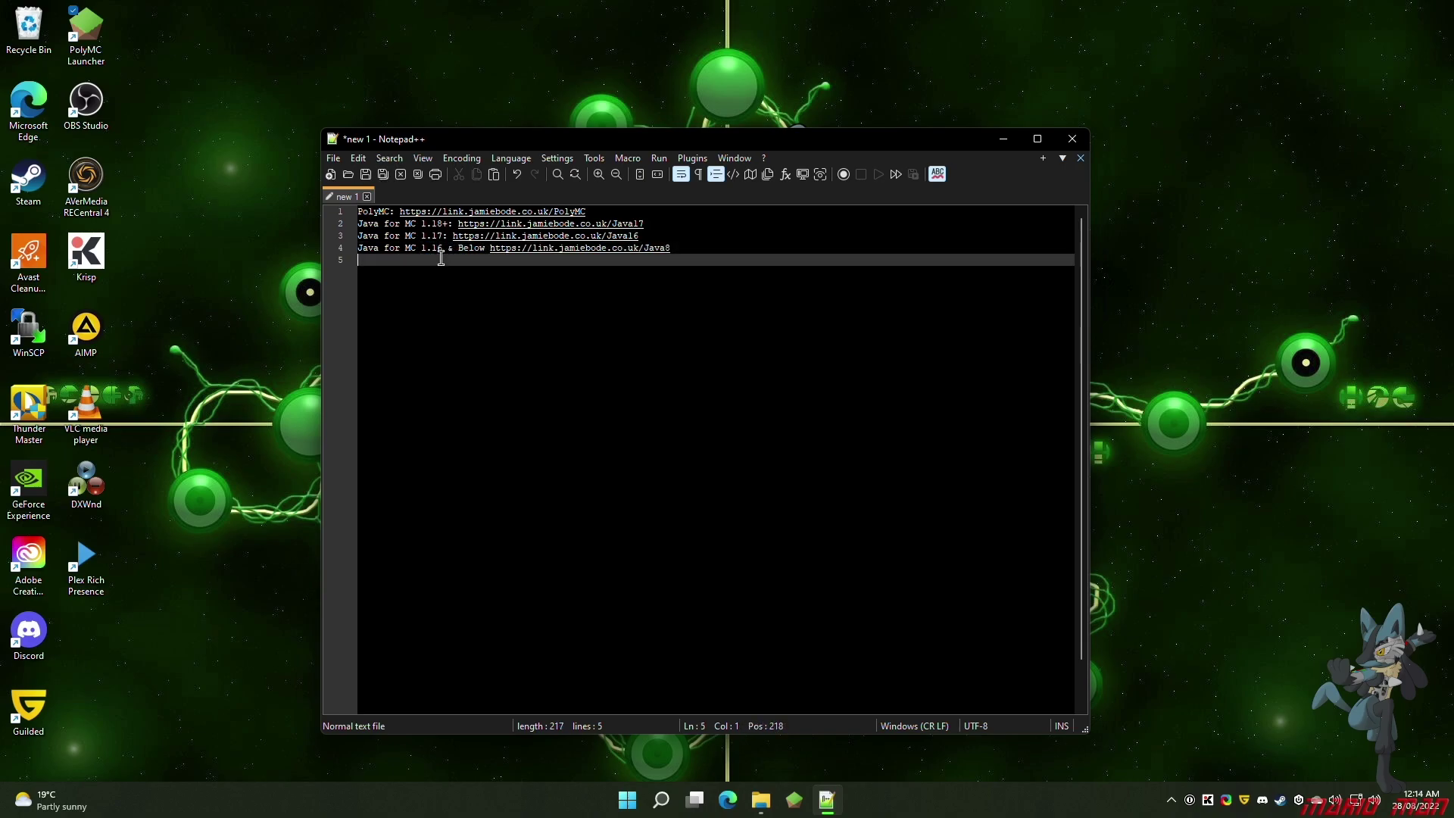
{"action": "key", "text": "shift+Home"}
{"action": "left_click", "coordinate": [401, 257]}
Highlight the Java 1.16, 1.17 and 1.18+ lines in turn, ending on the Java 17 link
{"action": "left_click_drag", "start_coordinate": [359, 247], "coordinate": [735, 247]}
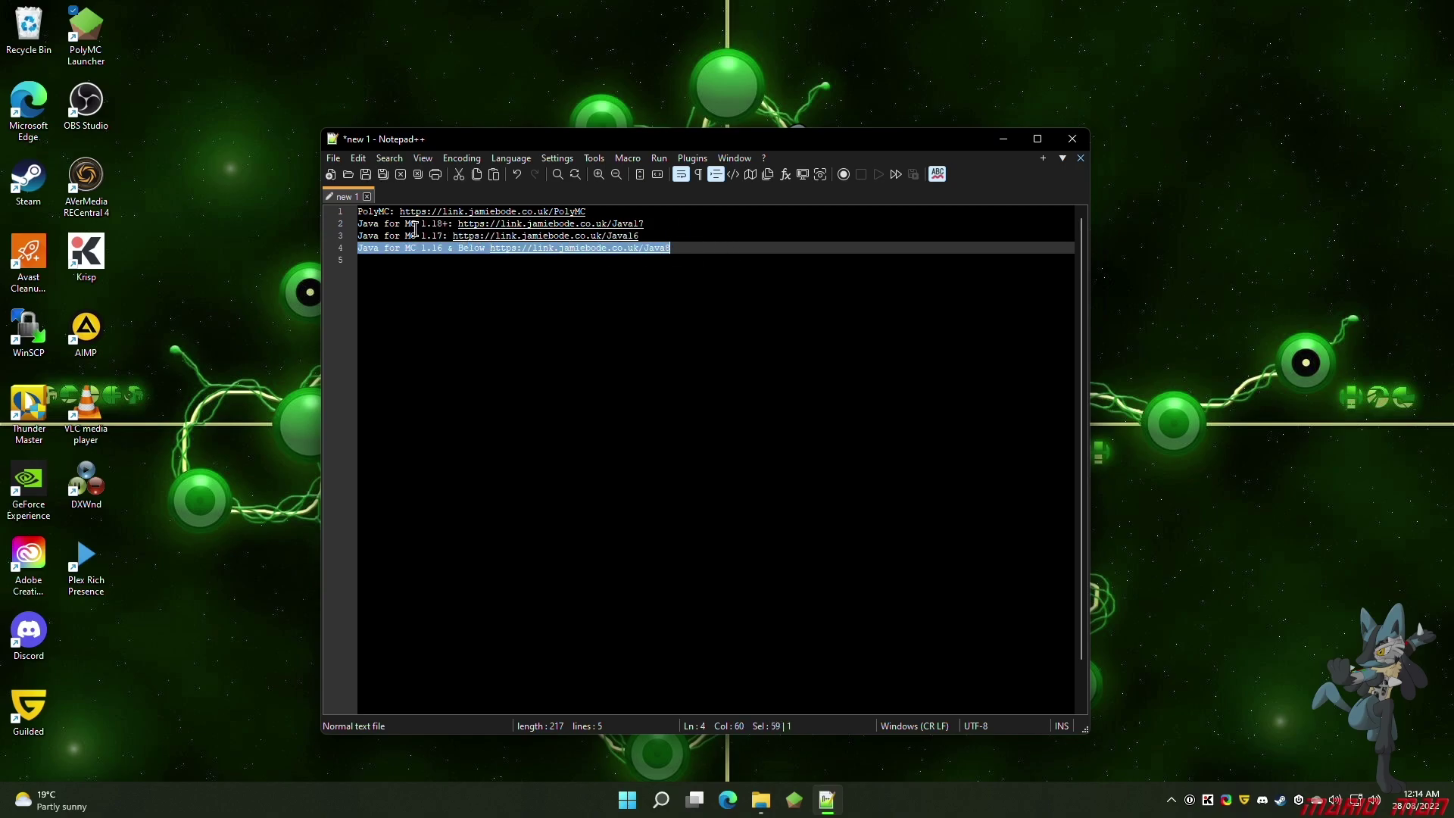
{"action": "left_click_drag", "start_coordinate": [359, 235], "coordinate": [444, 236]}
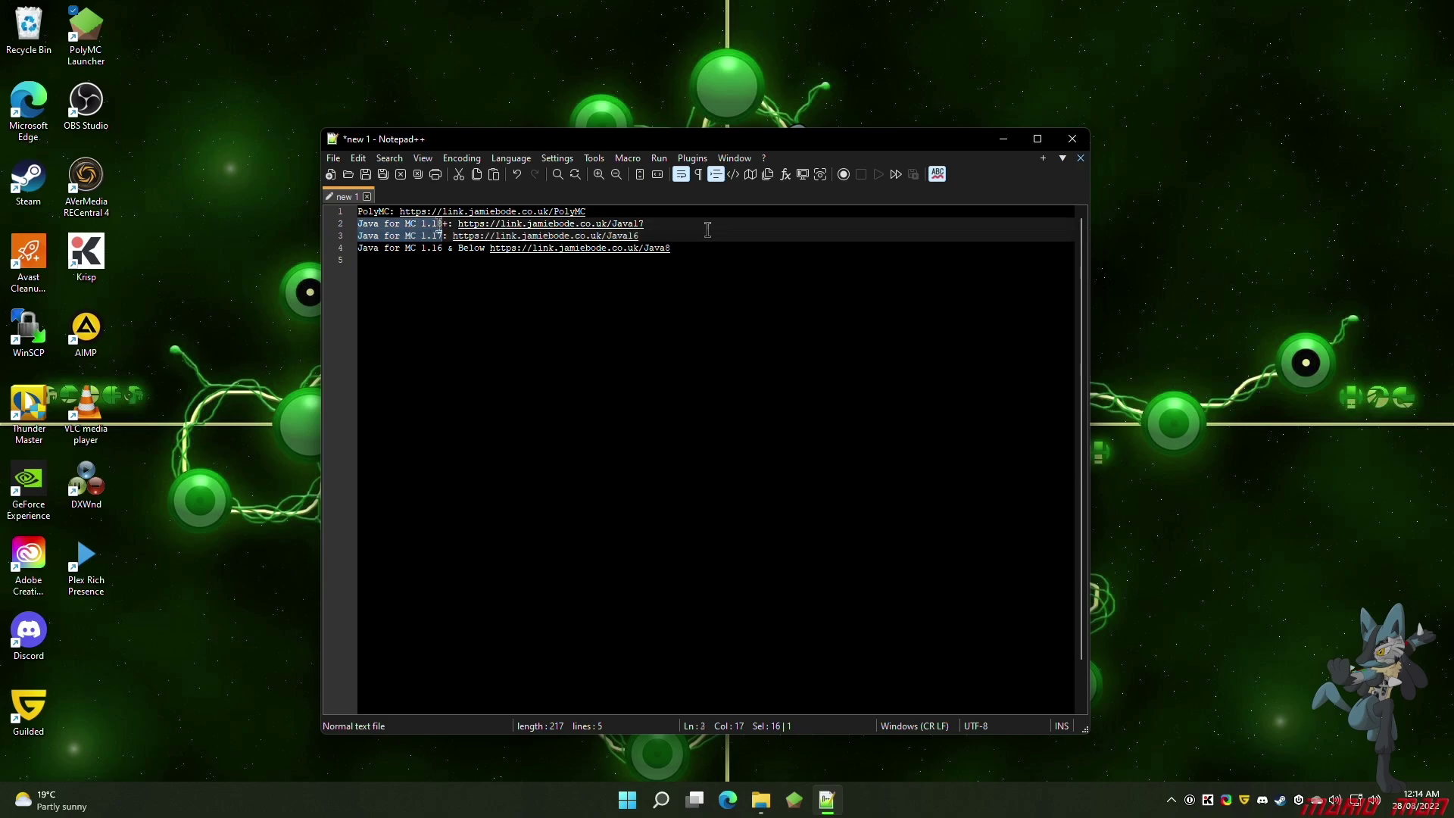
{"action": "left_click_drag", "start_coordinate": [359, 224], "coordinate": [441, 224]}
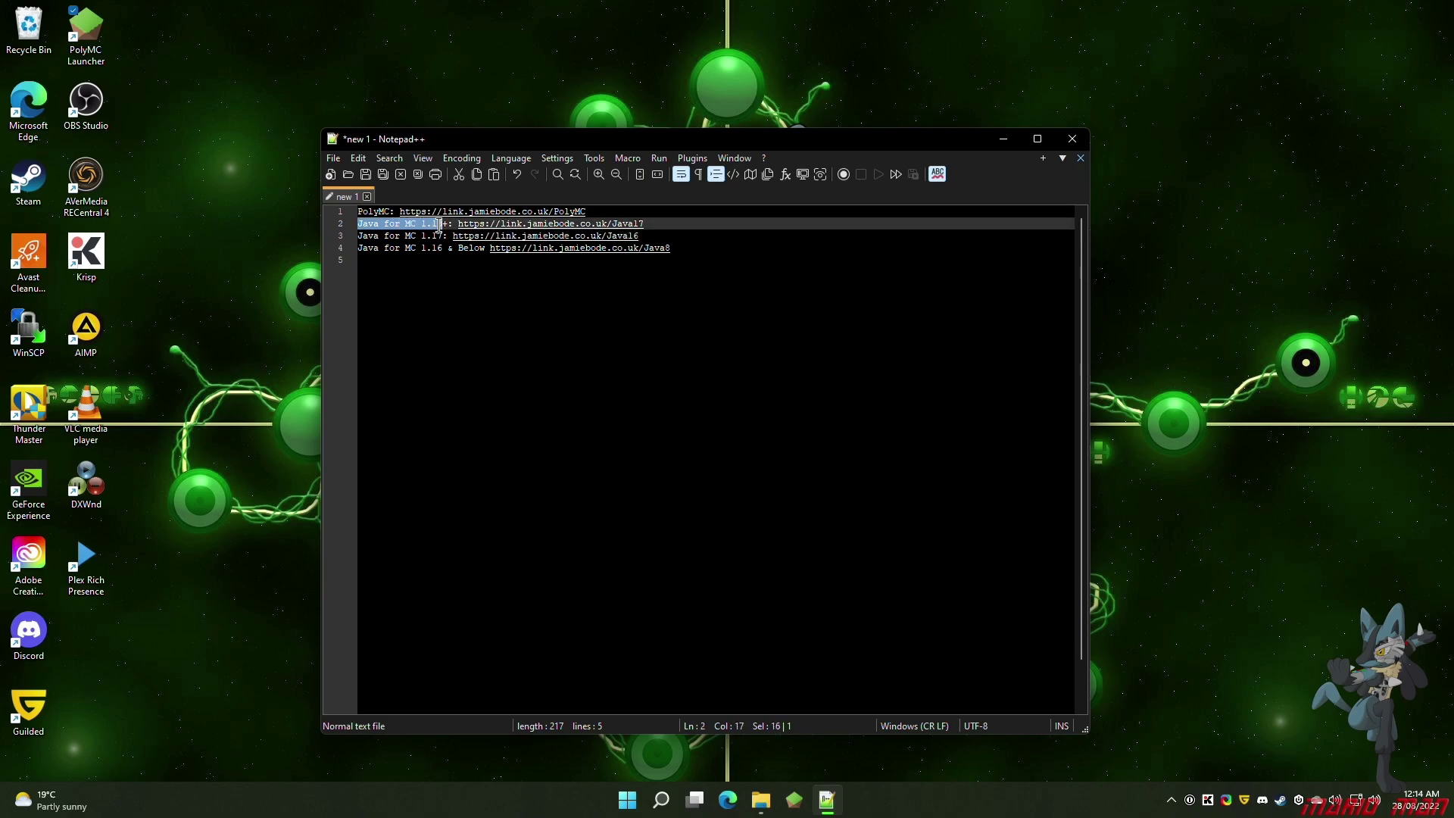
{"action": "left_click_drag", "start_coordinate": [439, 223], "coordinate": [648, 223]}
{"action": "left_click", "coordinate": [650, 225]}
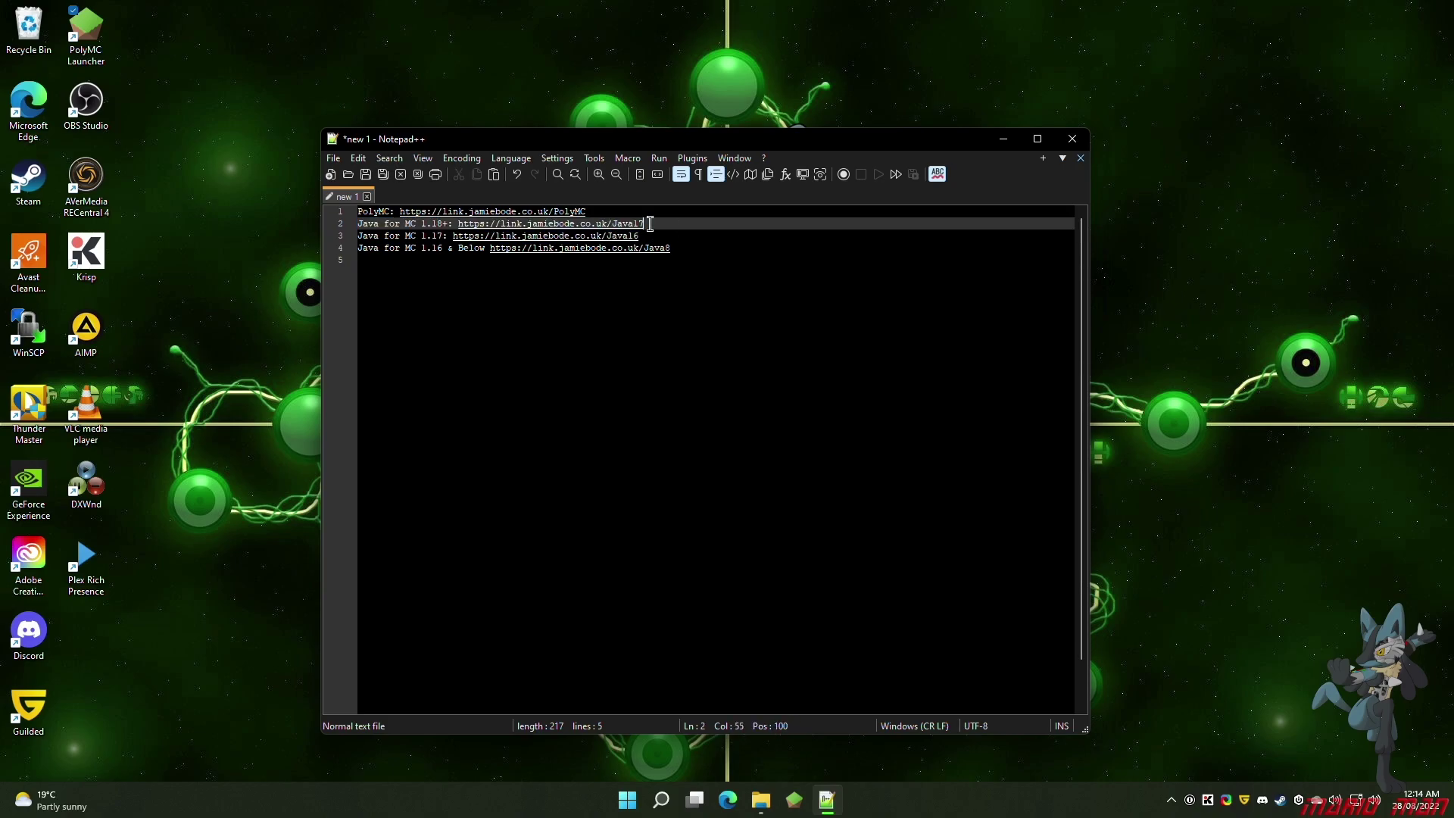
{"action": "left_click", "coordinate": [582, 227]}
Open the Temurin JDK 17 releases link and highlight the macOS x64 row and its size
{"action": "double_click", "coordinate": [583, 225]}
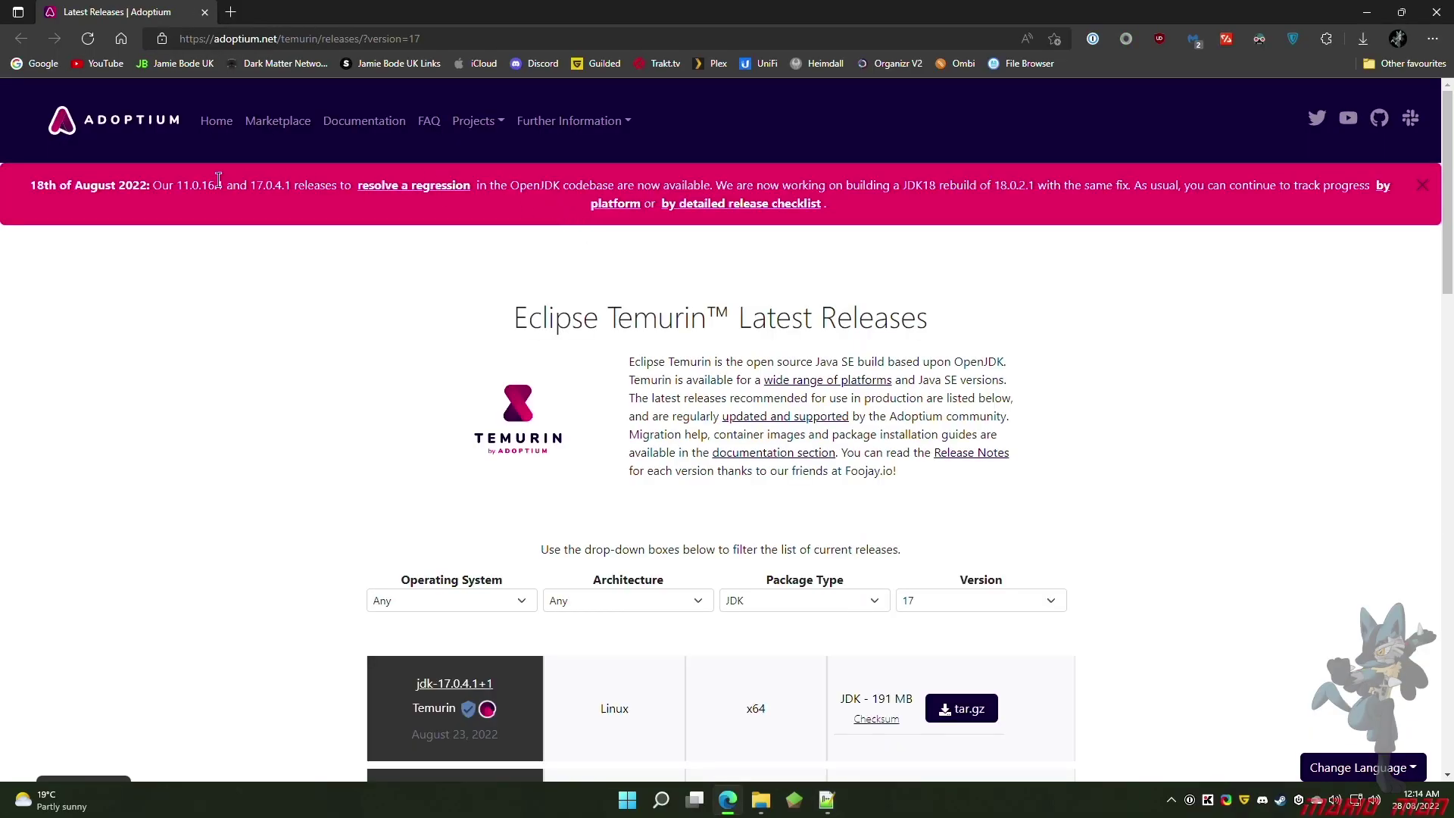
{"action": "scroll", "coordinate": [666, 355], "scroll_direction": "down", "scroll_amount": 2}
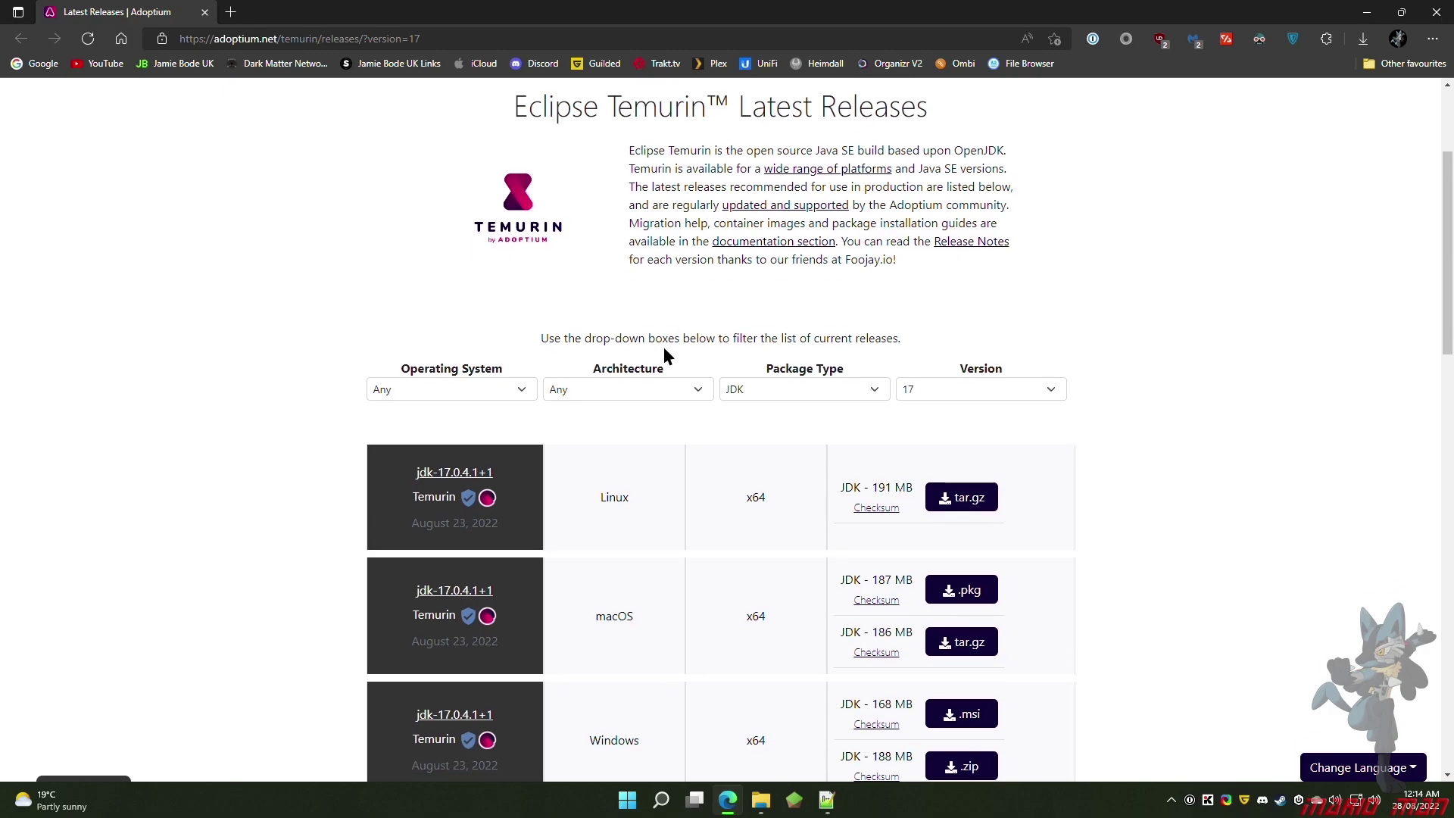
{"action": "scroll", "coordinate": [665, 349], "scroll_direction": "down", "scroll_amount": 2}
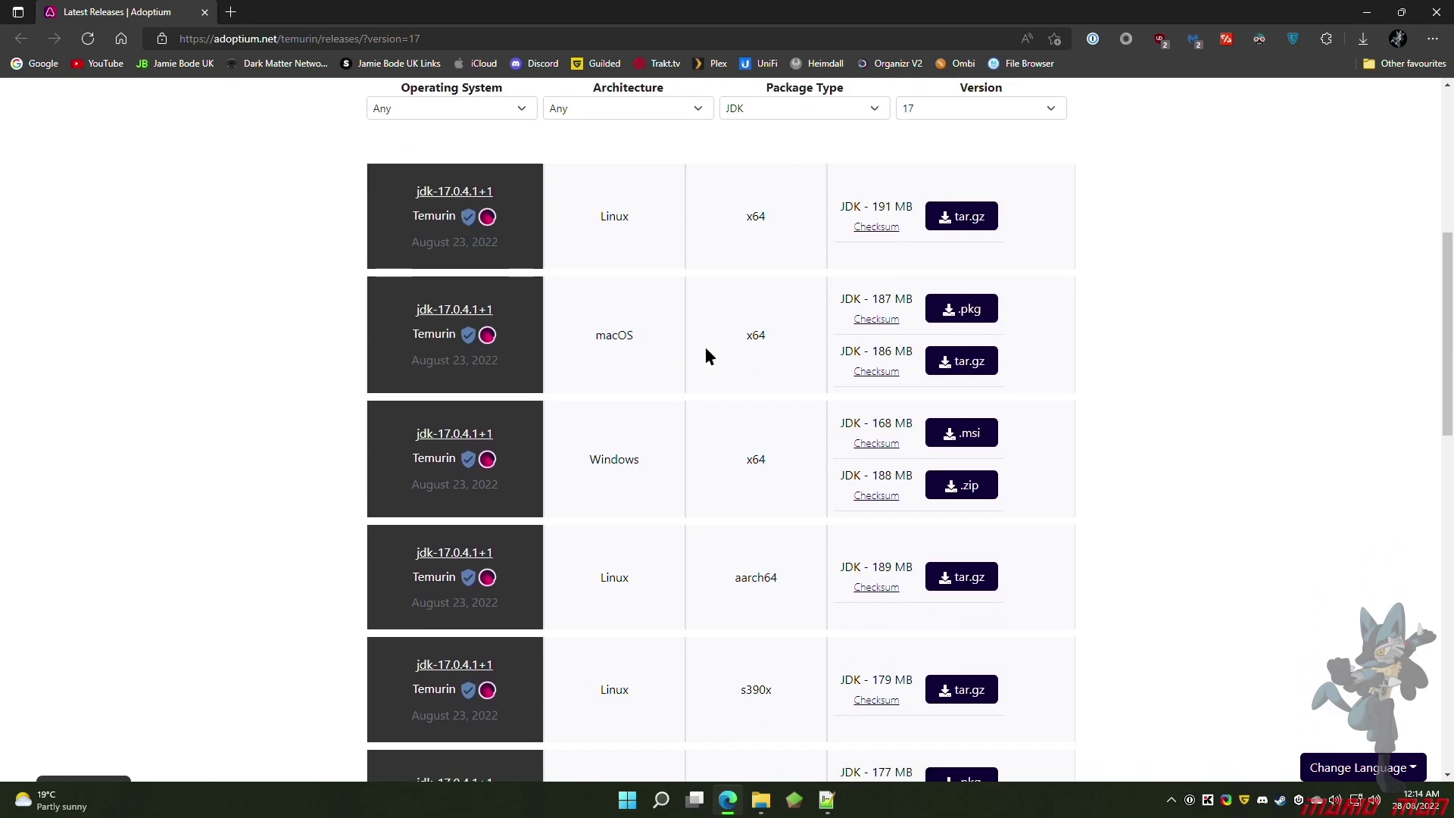
{"action": "scroll", "coordinate": [706, 355], "scroll_direction": "down", "scroll_amount": 1}
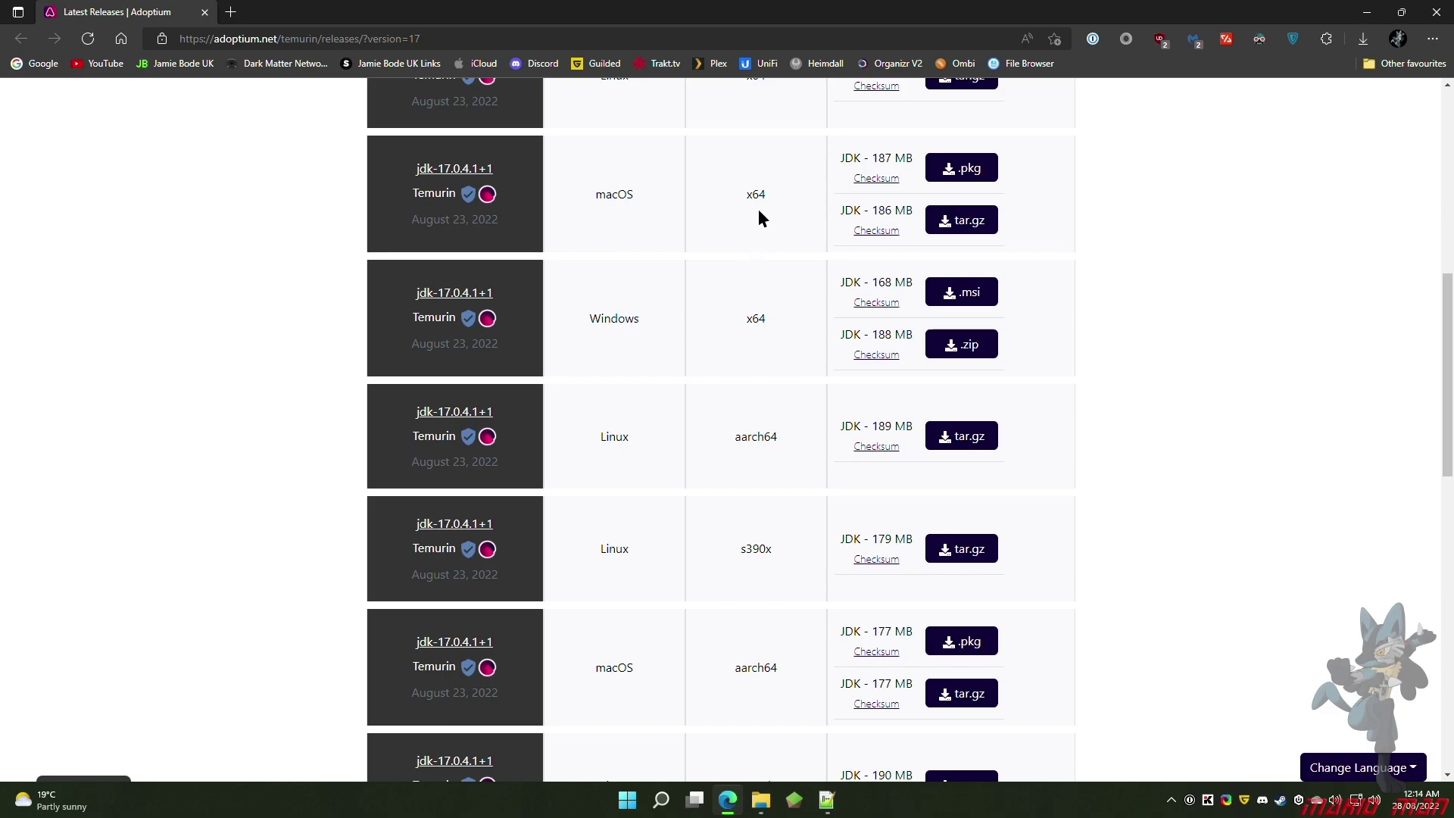
{"action": "left_click_drag", "start_coordinate": [641, 196], "coordinate": [571, 201]}
{"action": "left_click_drag", "start_coordinate": [787, 193], "coordinate": [886, 159]}
{"action": "left_click", "coordinate": [736, 199]}
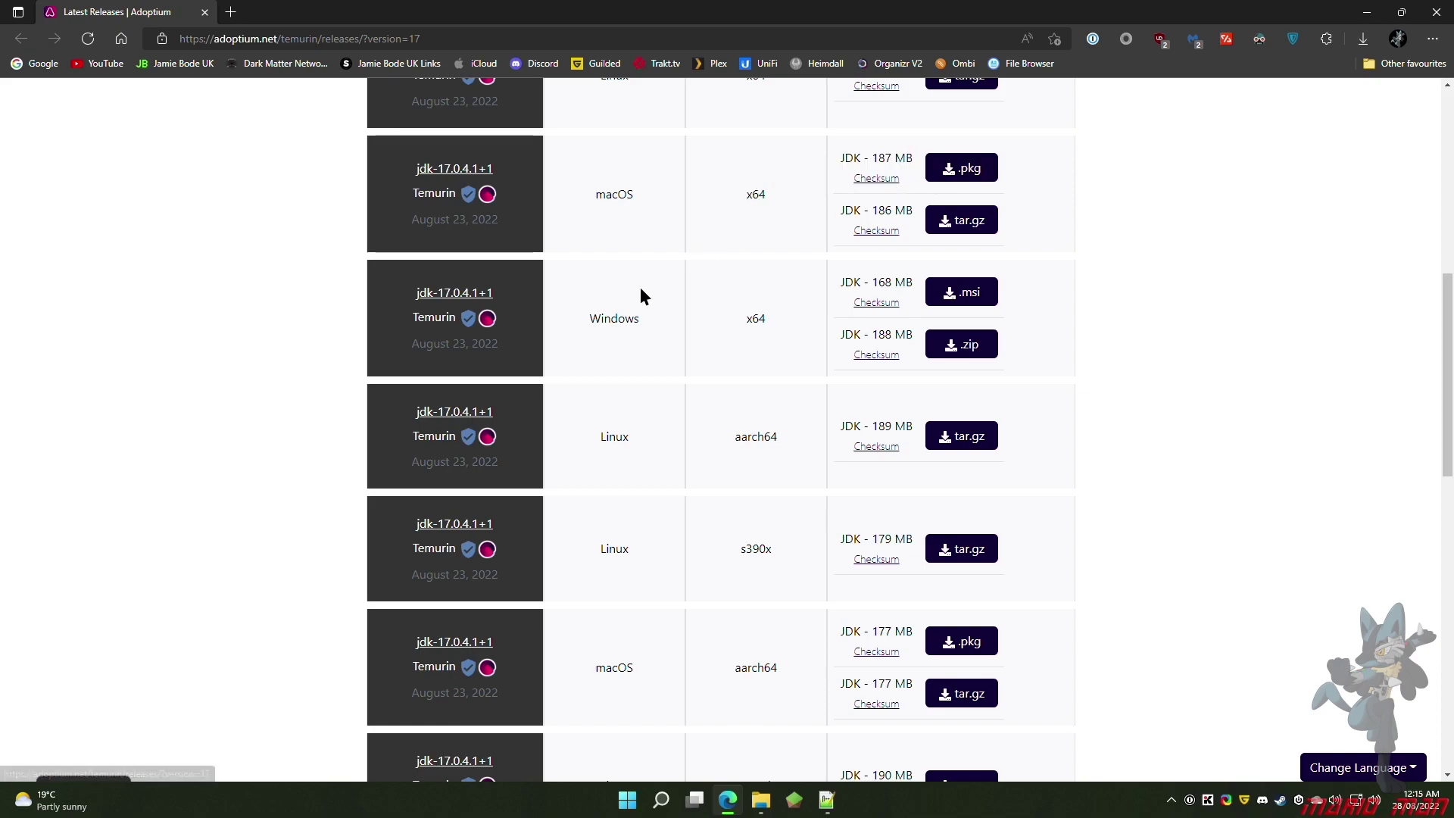
{"action": "scroll", "coordinate": [772, 353], "scroll_direction": "down", "scroll_amount": 1}
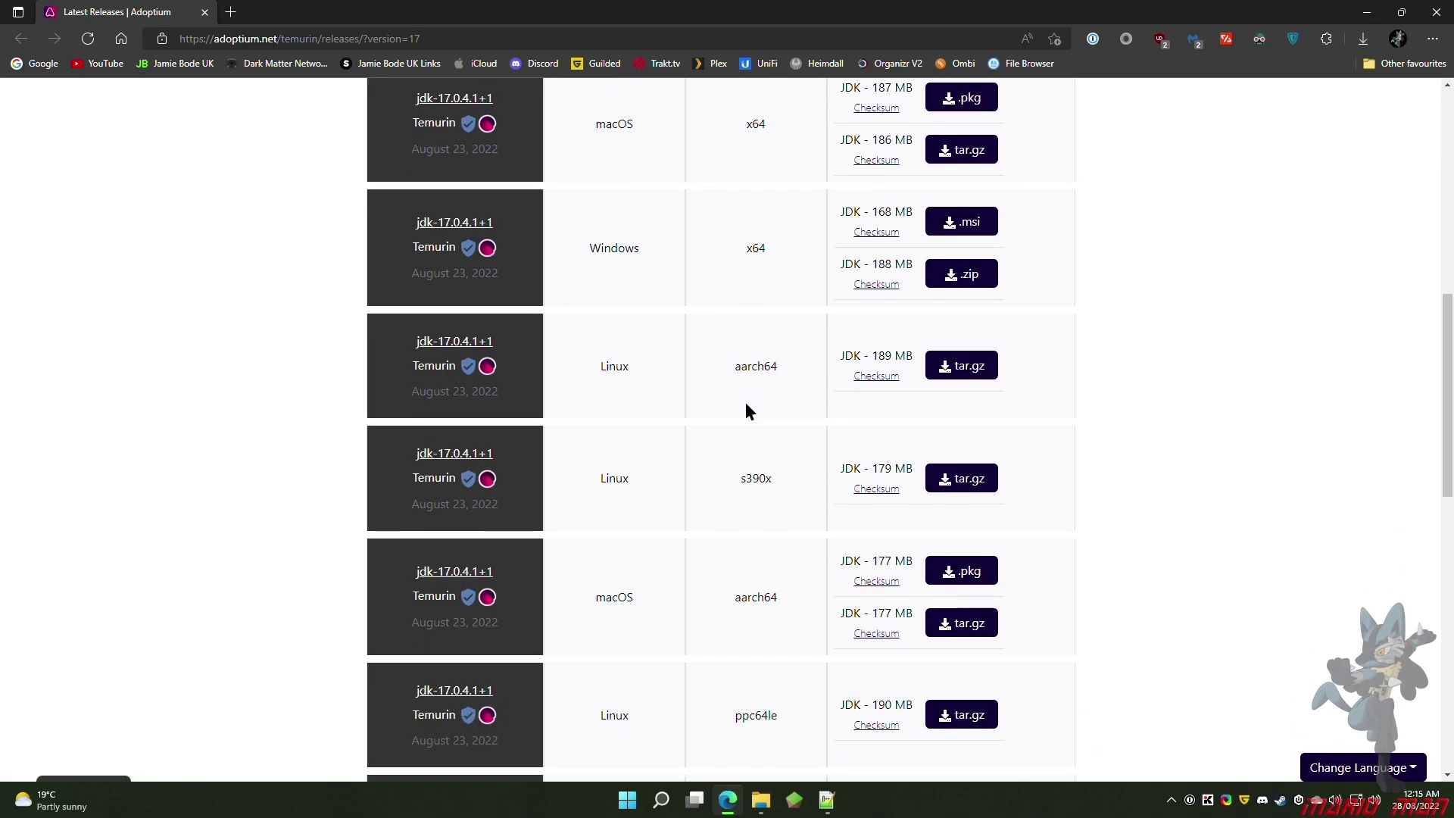
Point out the macOS aarch64 and Windows x64 JDK 17 releases
{"action": "double_click", "coordinate": [745, 600]}
{"action": "left_click", "coordinate": [732, 603]}
{"action": "double_click", "coordinate": [747, 596]}
{"action": "scroll", "coordinate": [759, 592], "scroll_direction": "down", "scroll_amount": 2}
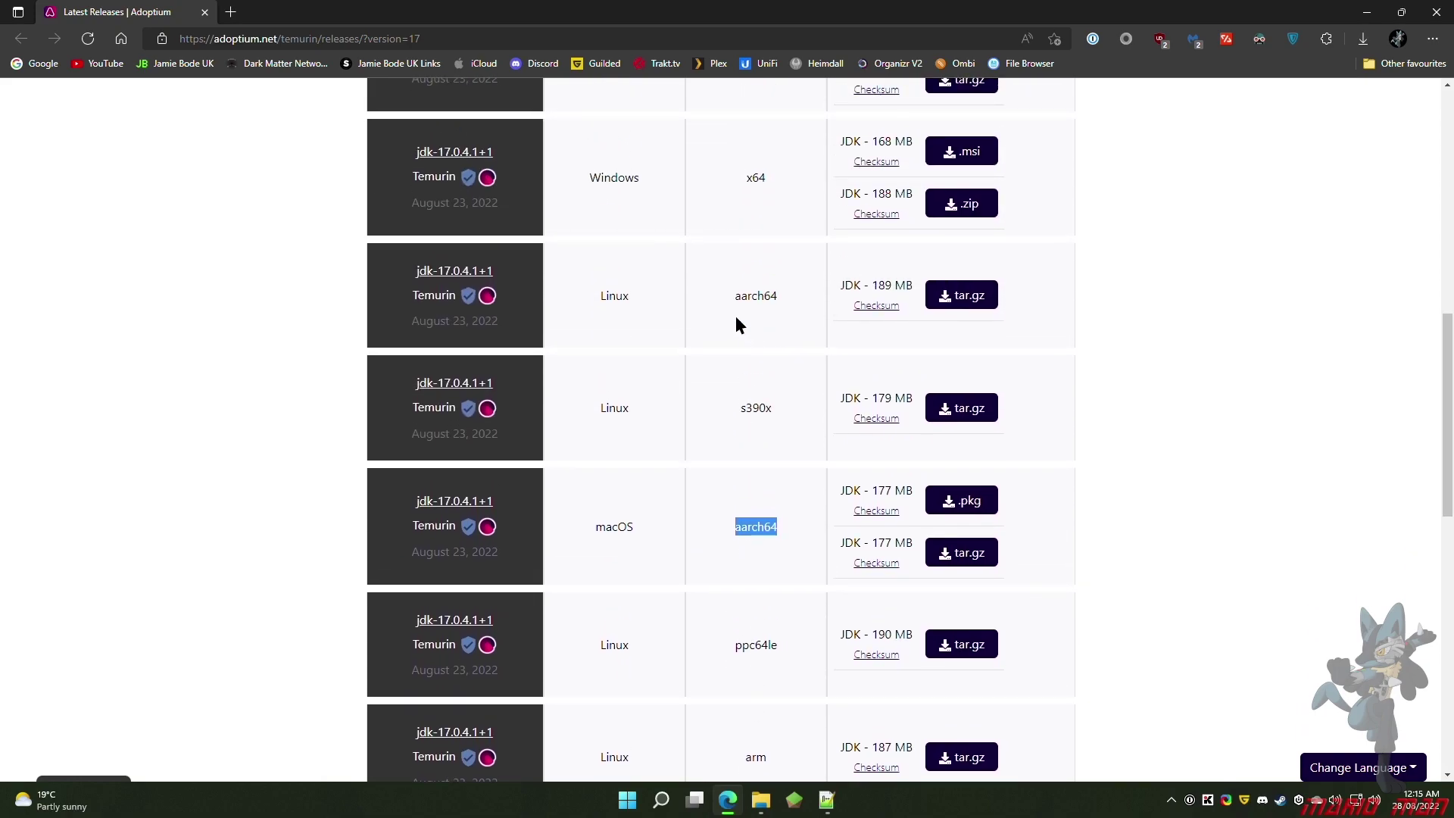
{"action": "scroll", "coordinate": [733, 323], "scroll_direction": "up", "scroll_amount": 3}
{"action": "scroll", "coordinate": [732, 324], "scroll_direction": "up", "scroll_amount": 2}
{"action": "double_click", "coordinate": [753, 529]}
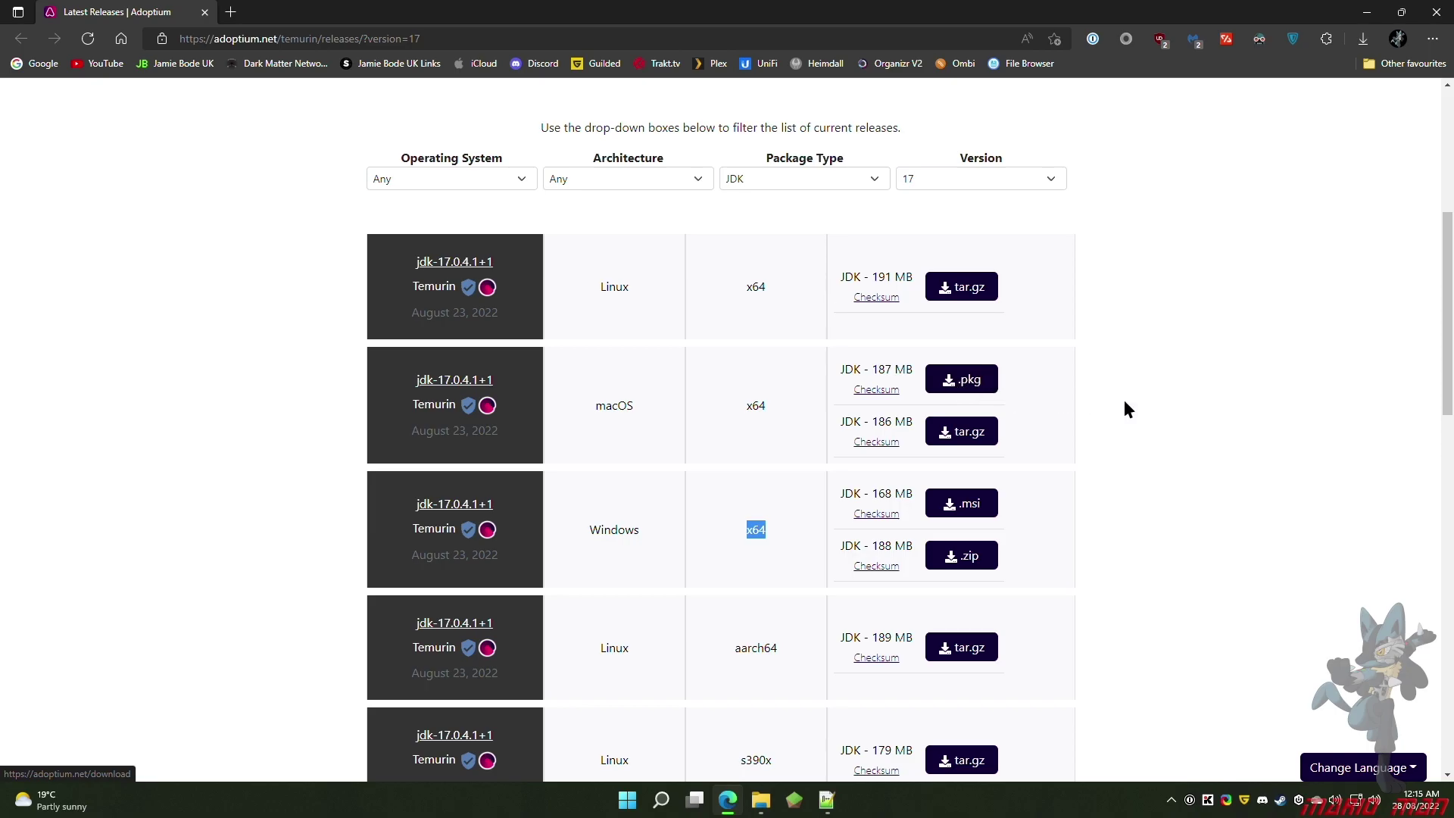
Open the Java 16 releases link for MC 1.17 from the notes
{"action": "left_click", "coordinate": [761, 801]}
{"action": "left_click", "coordinate": [828, 799]}
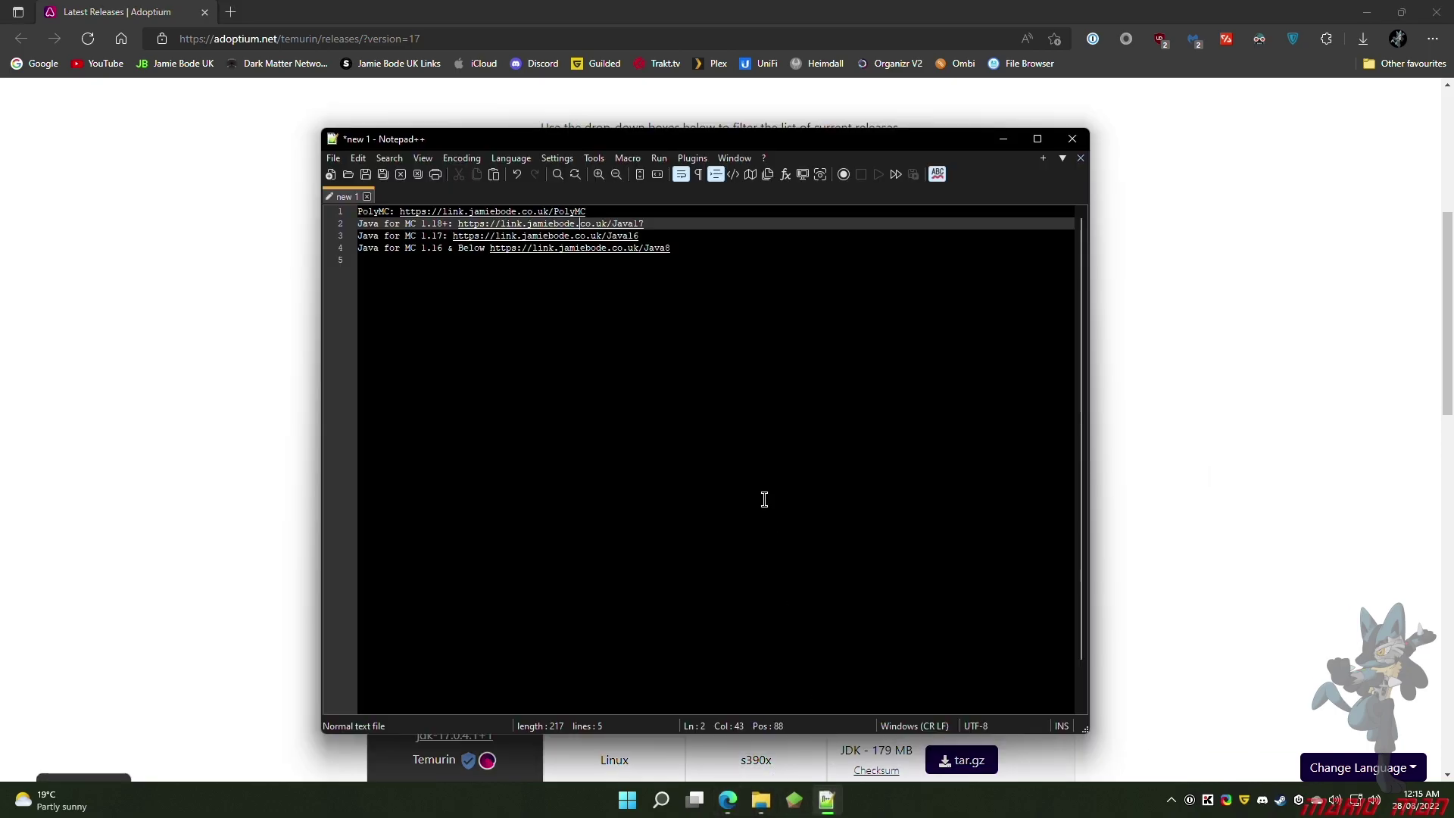
{"action": "left_click", "coordinate": [481, 238]}
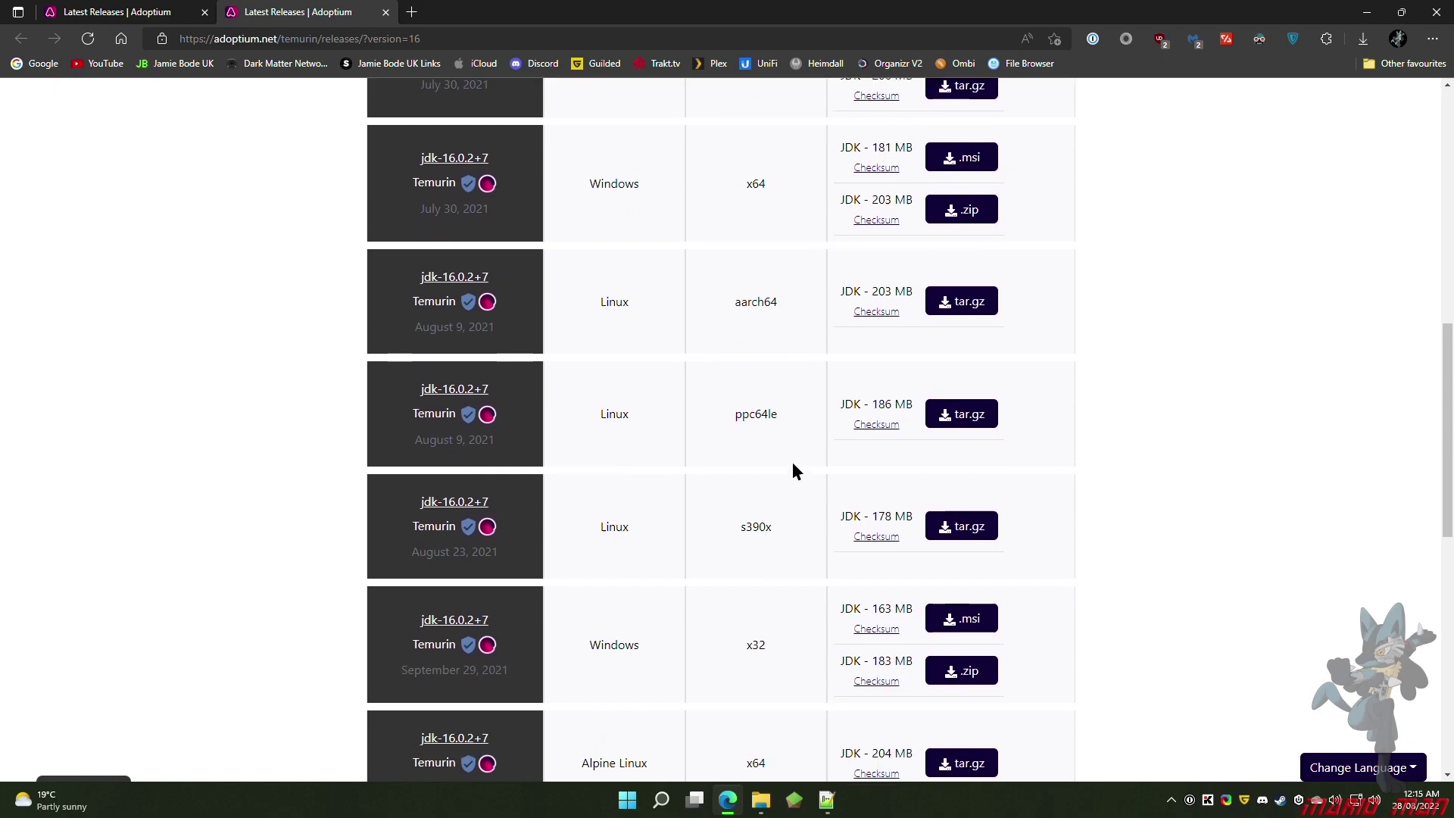
{"action": "scroll", "coordinate": [769, 422], "scroll_direction": "down", "scroll_amount": 1}
{"action": "scroll", "coordinate": [766, 417], "scroll_direction": "down", "scroll_amount": 1}
{"action": "scroll", "coordinate": [767, 418], "scroll_direction": "down", "scroll_amount": 1}
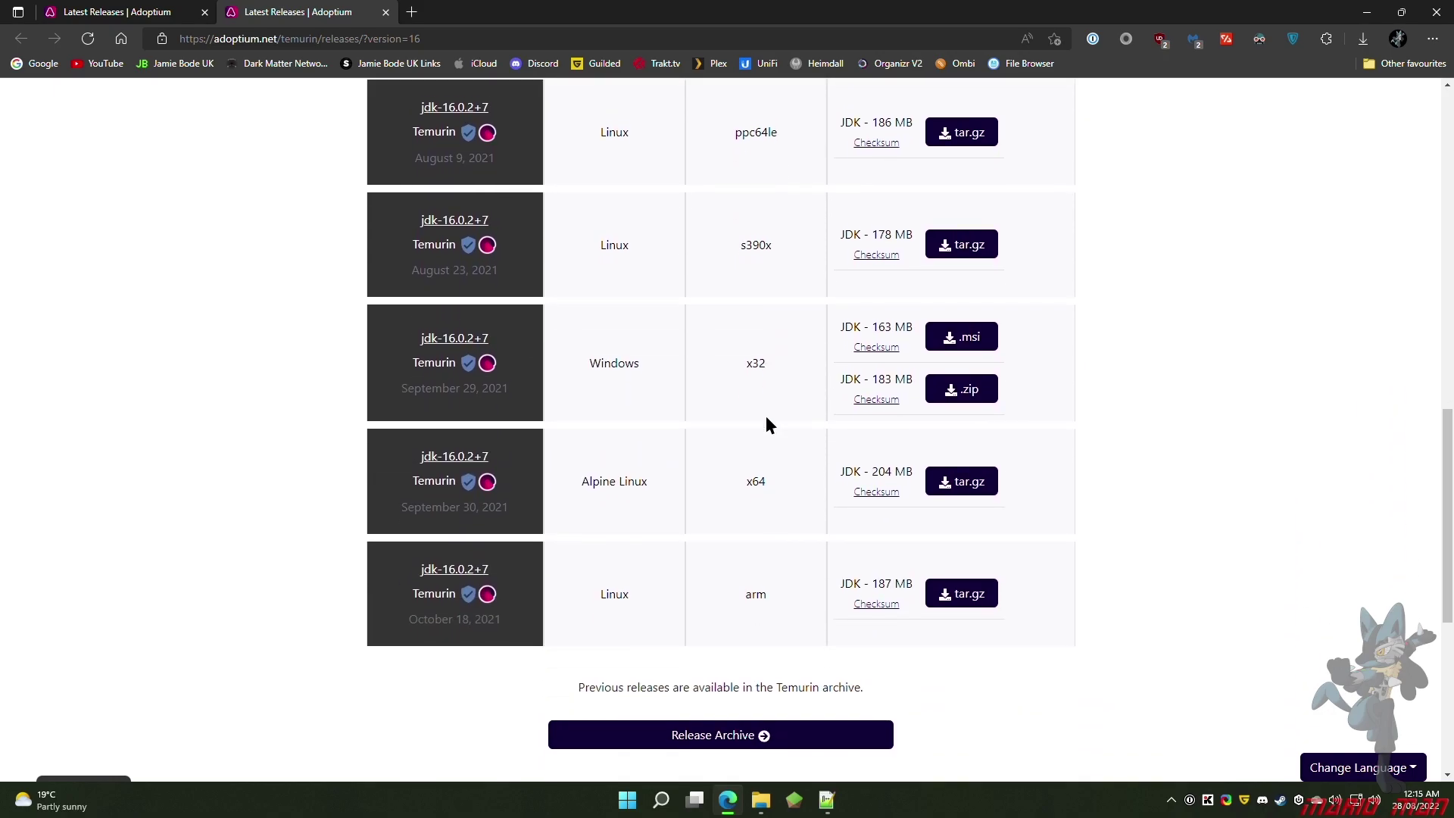
{"action": "scroll", "coordinate": [766, 425], "scroll_direction": "down", "scroll_amount": 1}
{"action": "scroll", "coordinate": [777, 511], "scroll_direction": "up", "scroll_amount": 3}
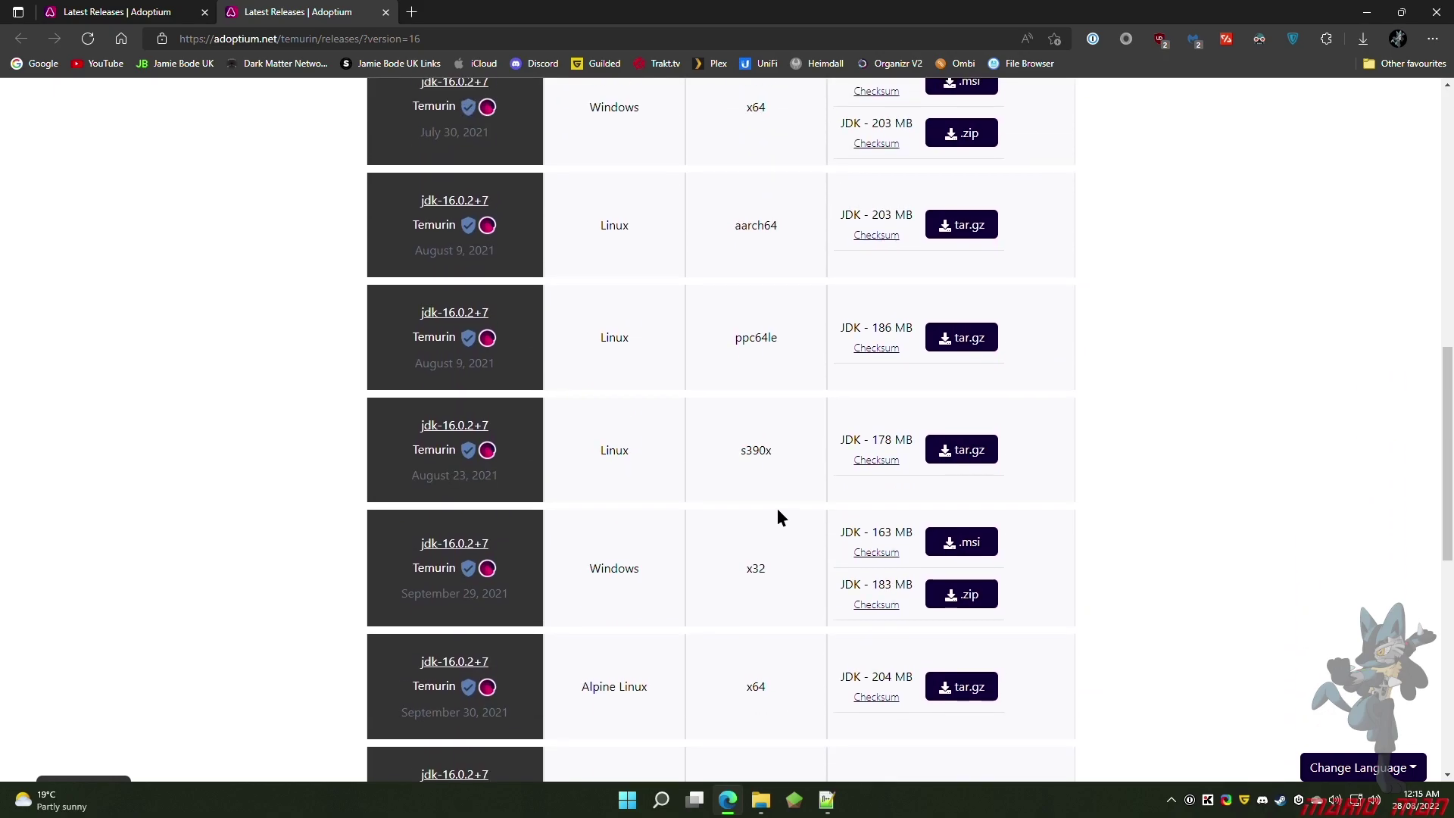
{"action": "scroll", "coordinate": [778, 499], "scroll_direction": "up", "scroll_amount": 4}
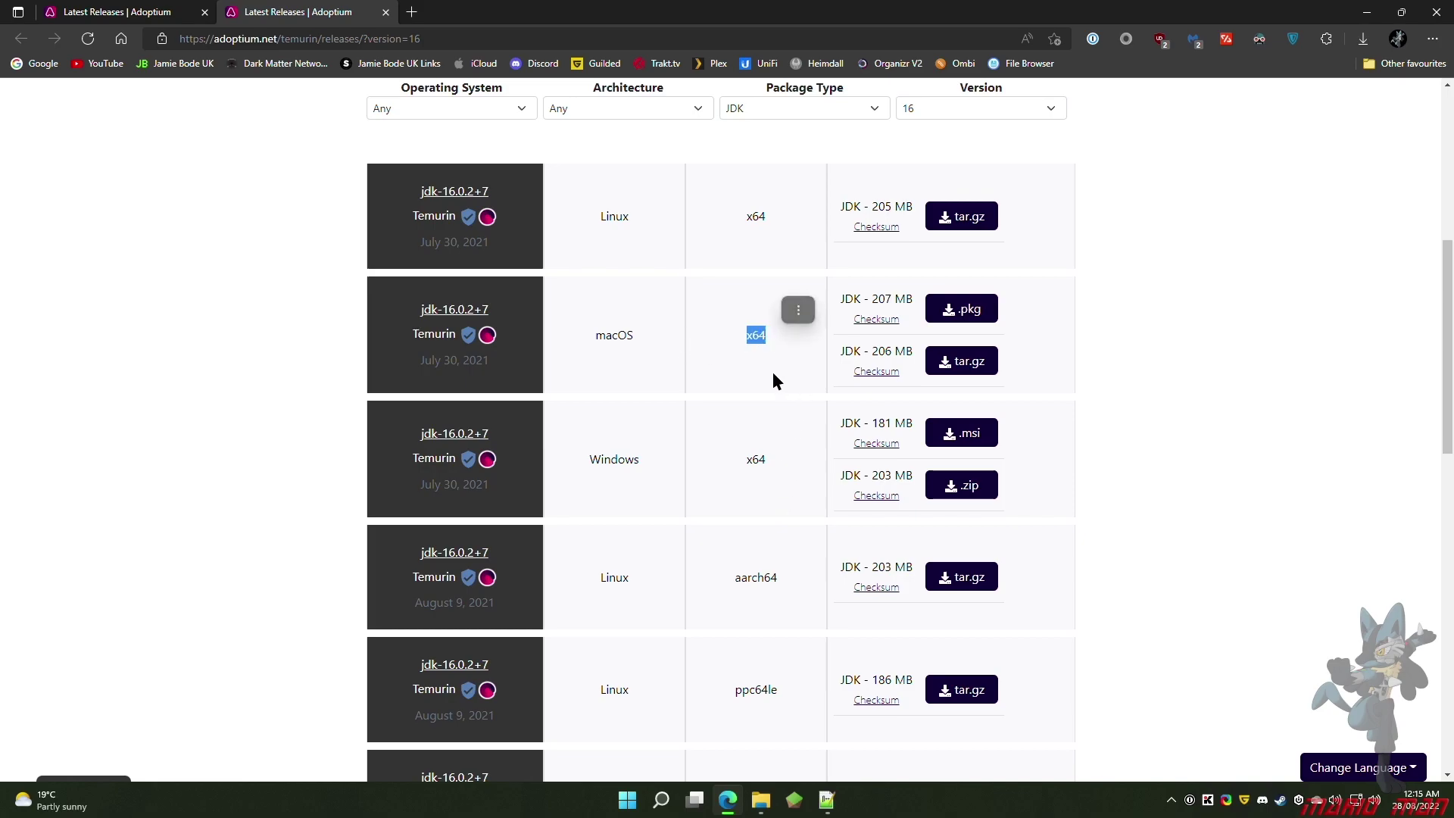
Open the Java 8 link for MC 1.16 and below, then close the release tabs and browser
{"action": "left_click", "coordinate": [831, 796]}
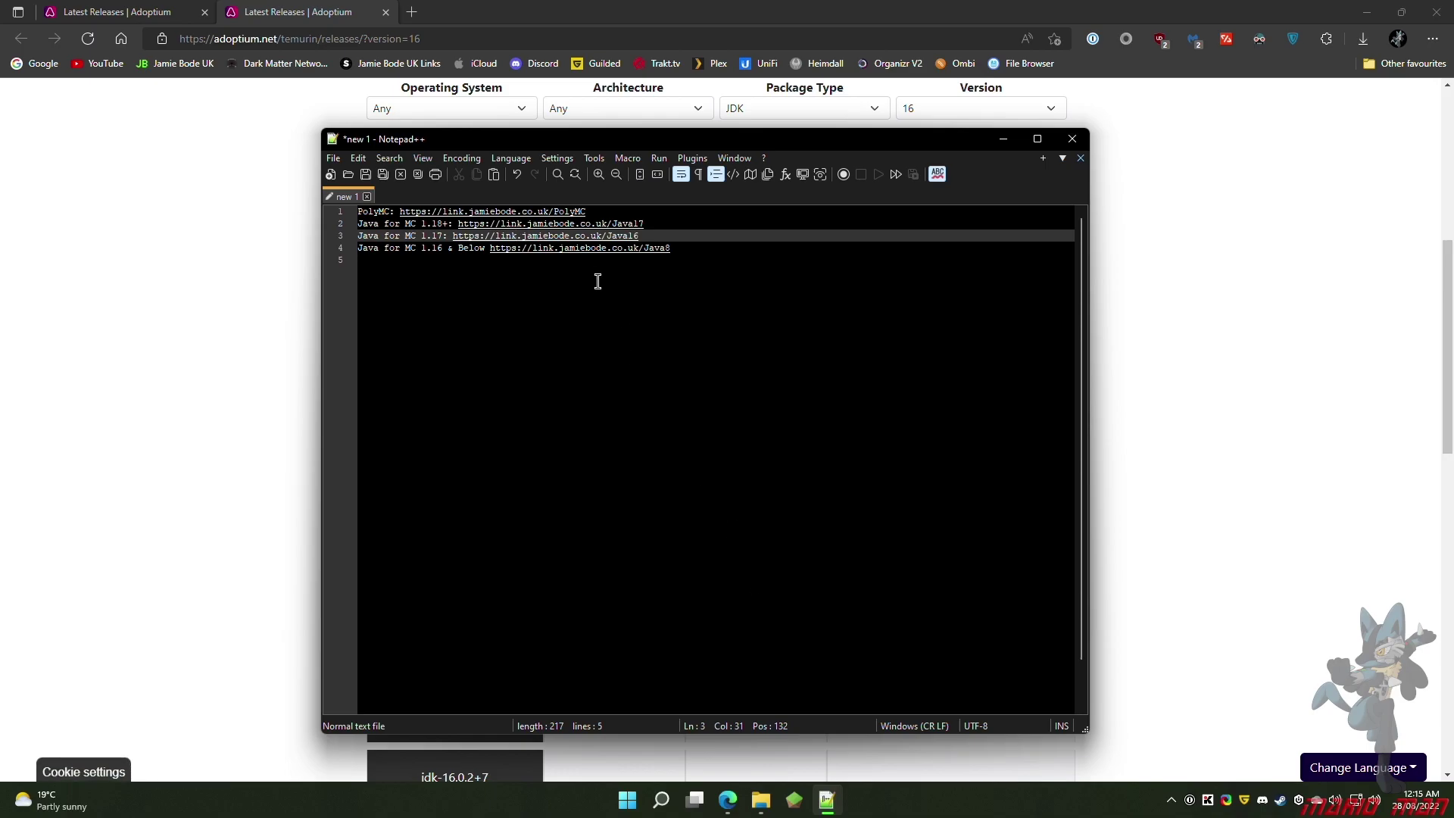
{"action": "double_click", "coordinate": [594, 250]}
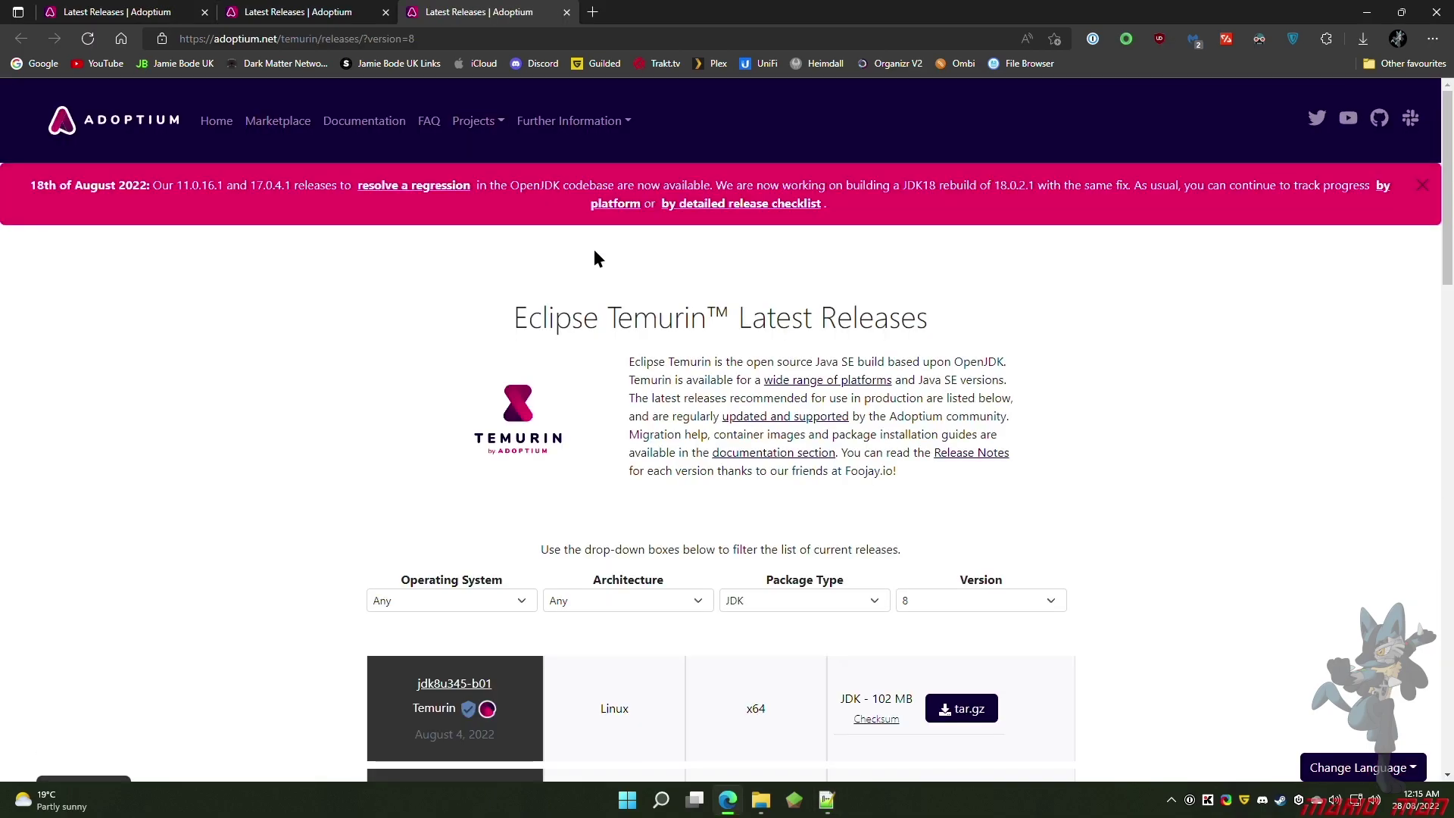
{"action": "scroll", "coordinate": [594, 249], "scroll_direction": "down", "scroll_amount": 2}
{"action": "scroll", "coordinate": [593, 253], "scroll_direction": "down", "scroll_amount": 1}
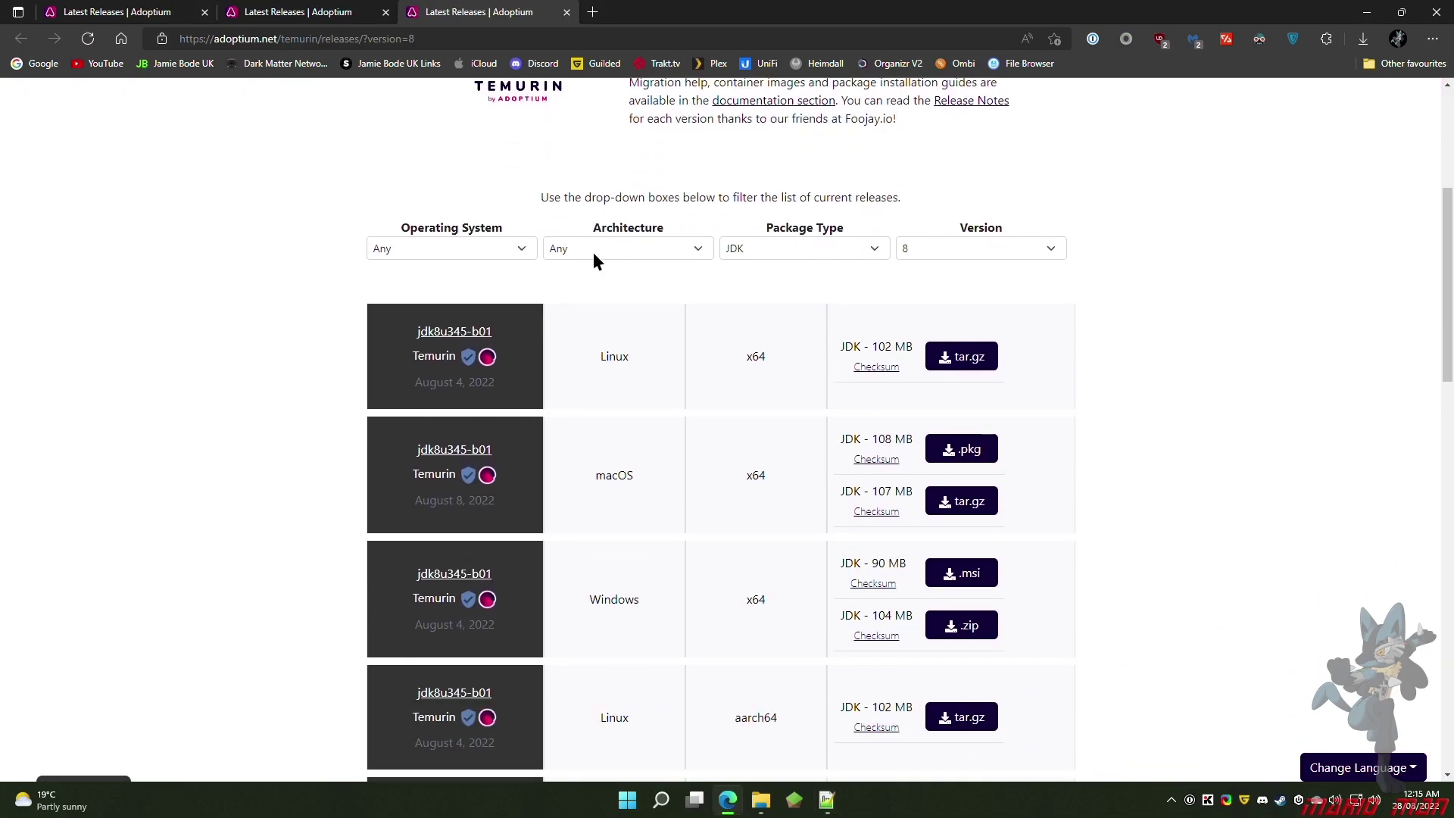
{"action": "scroll", "coordinate": [593, 252], "scroll_direction": "down", "scroll_amount": 2}
{"action": "scroll", "coordinate": [593, 252], "scroll_direction": "down", "scroll_amount": 2}
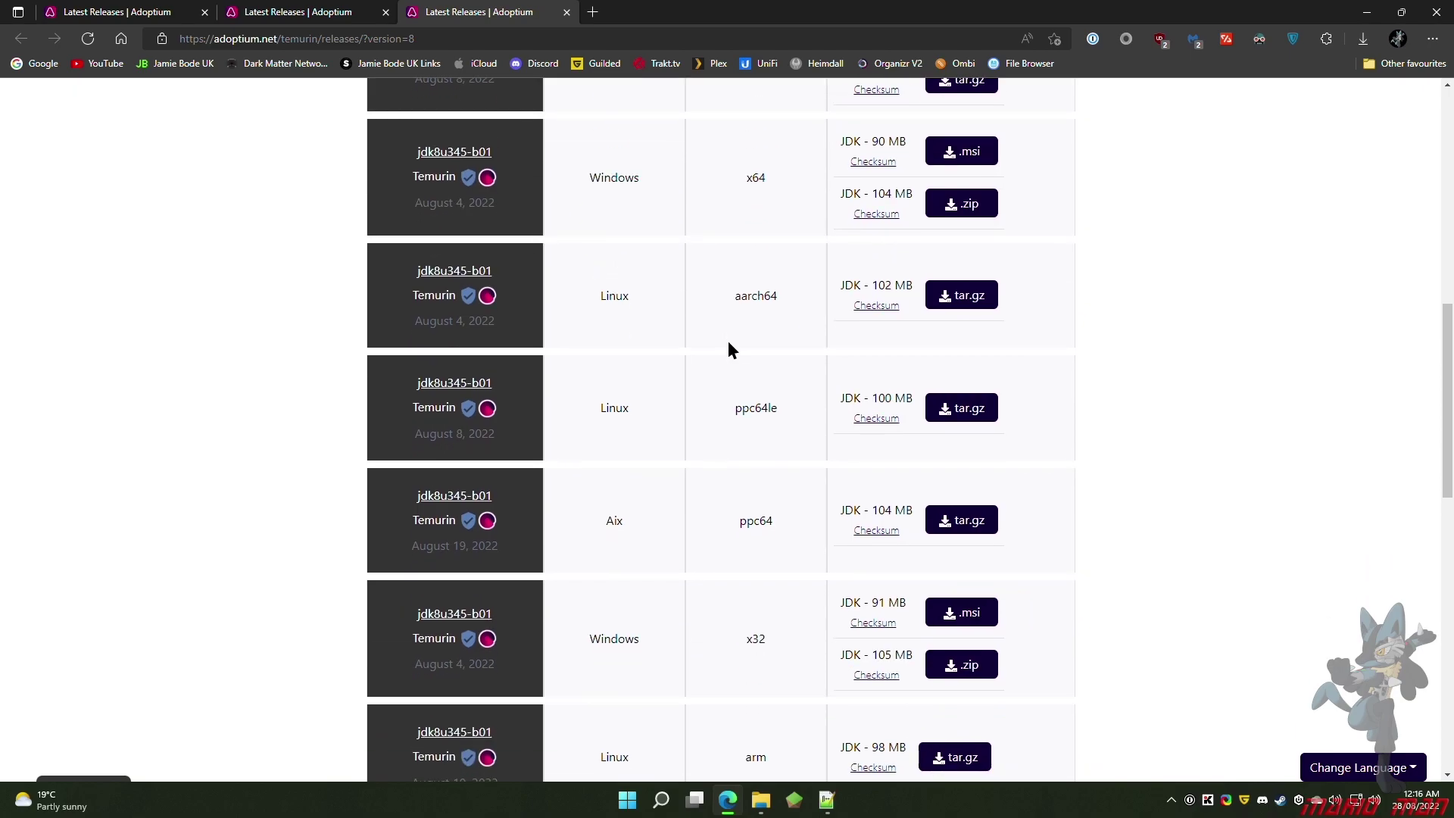
{"action": "scroll", "coordinate": [784, 429], "scroll_direction": "down", "scroll_amount": 2}
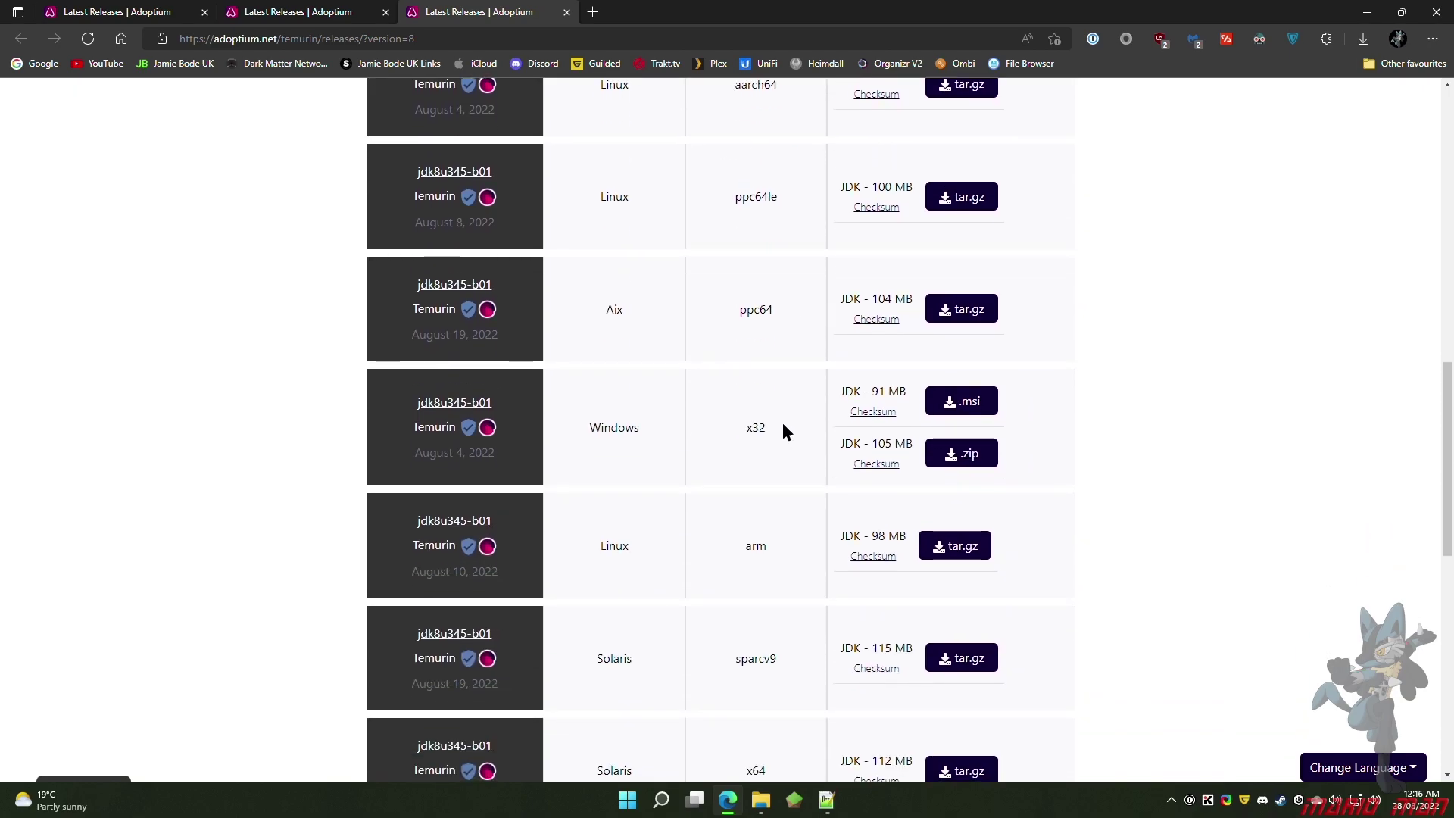
{"action": "scroll", "coordinate": [773, 421], "scroll_direction": "down", "scroll_amount": 2}
{"action": "scroll", "coordinate": [768, 418], "scroll_direction": "up", "scroll_amount": 3}
{"action": "scroll", "coordinate": [765, 416], "scroll_direction": "up", "scroll_amount": 3}
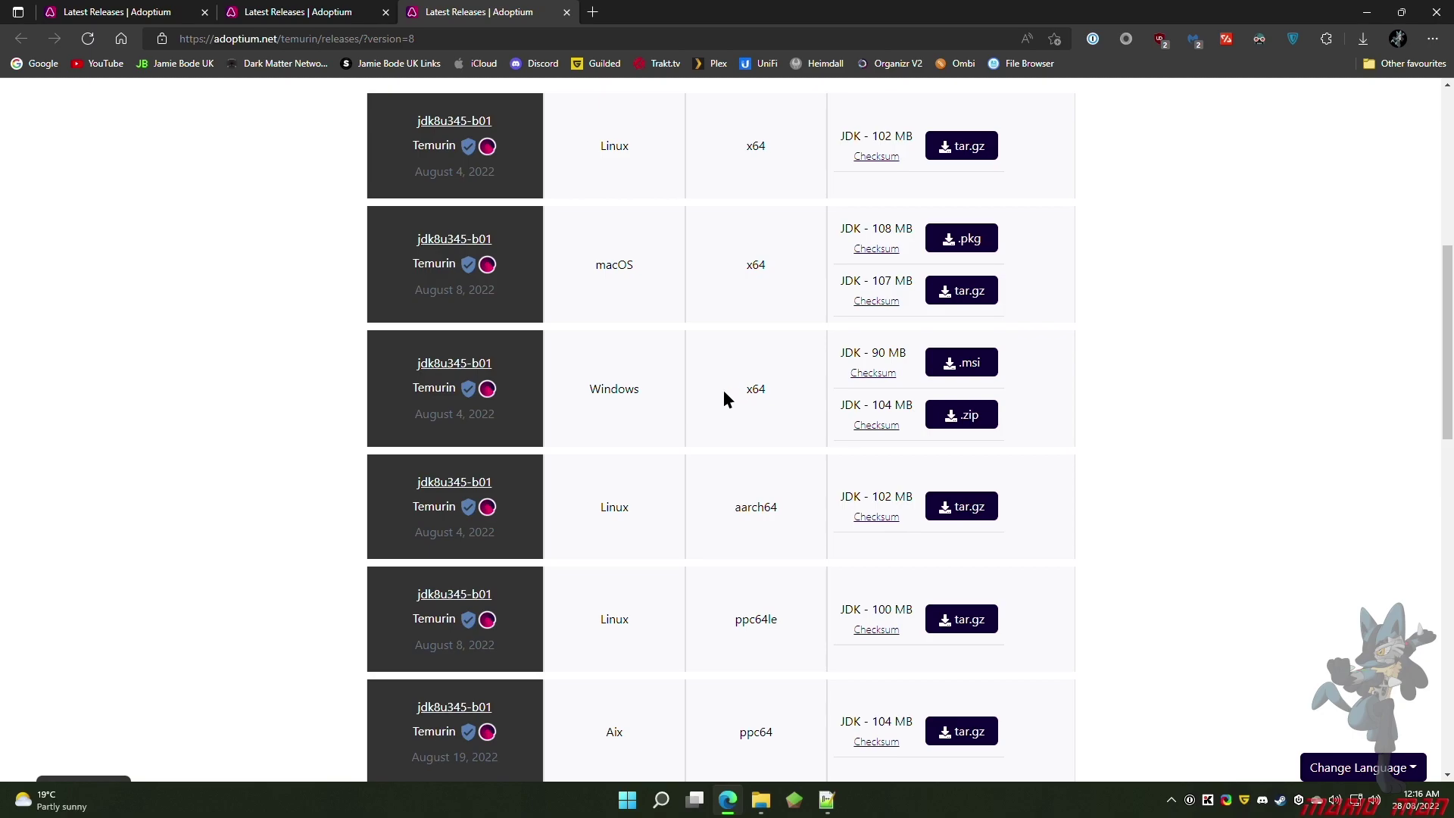
{"action": "middle_click", "coordinate": [500, 11]}
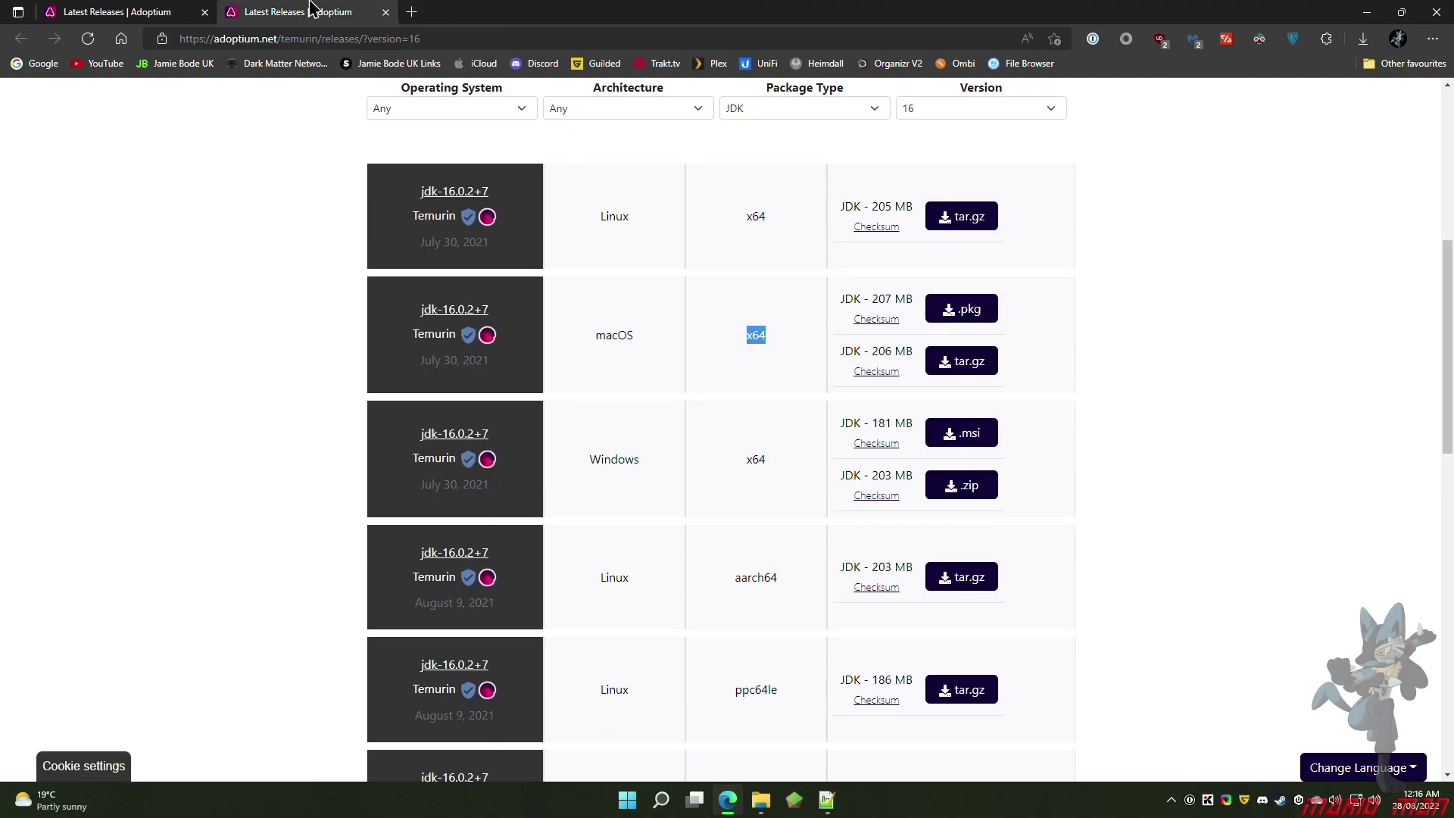
{"action": "middle_click", "coordinate": [315, 13]}
{"action": "middle_click", "coordinate": [168, 10]}
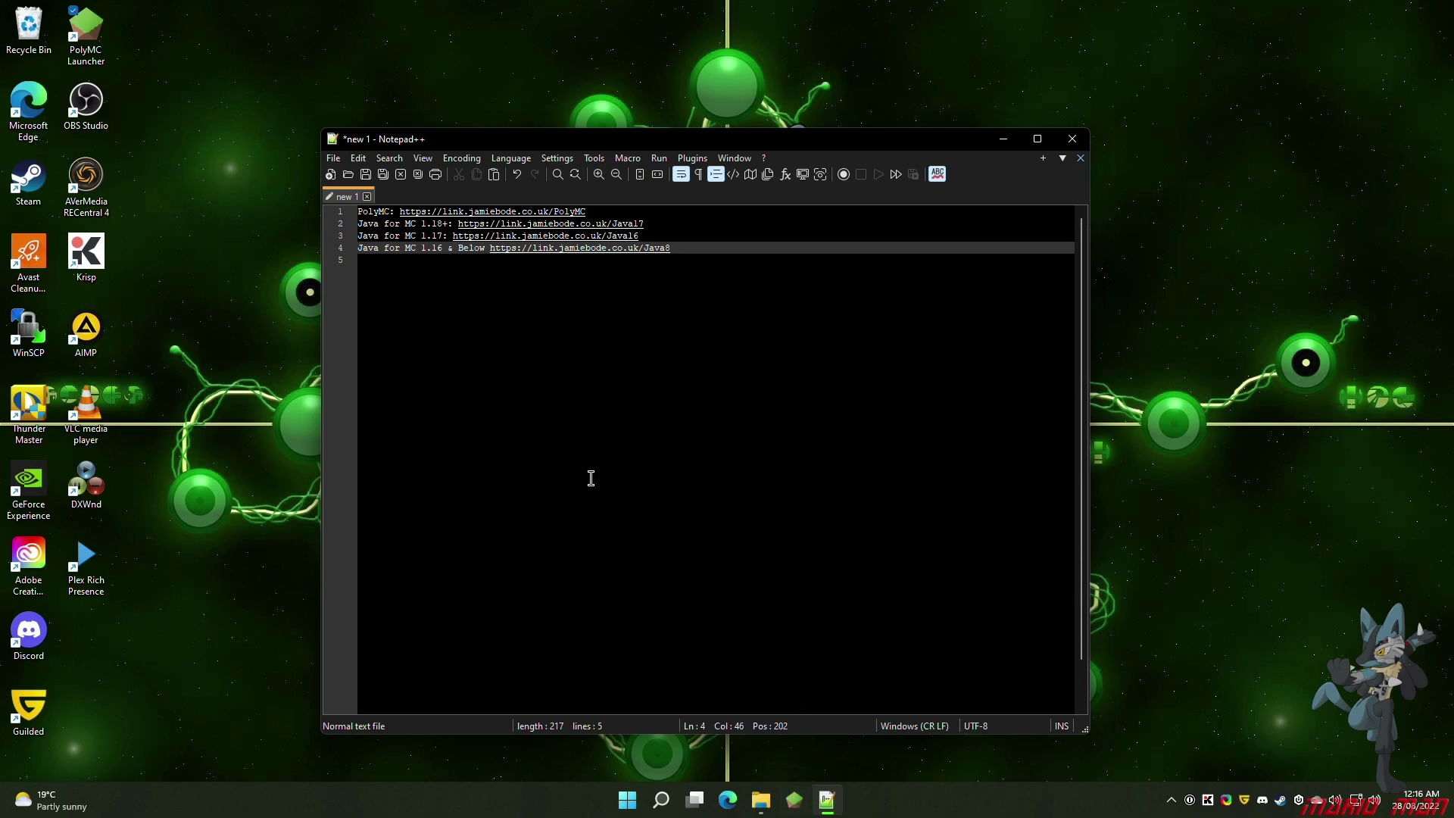
Start PolyMC from the taskbar so Quick Setup shows the language page
{"action": "left_click", "coordinate": [795, 803]}
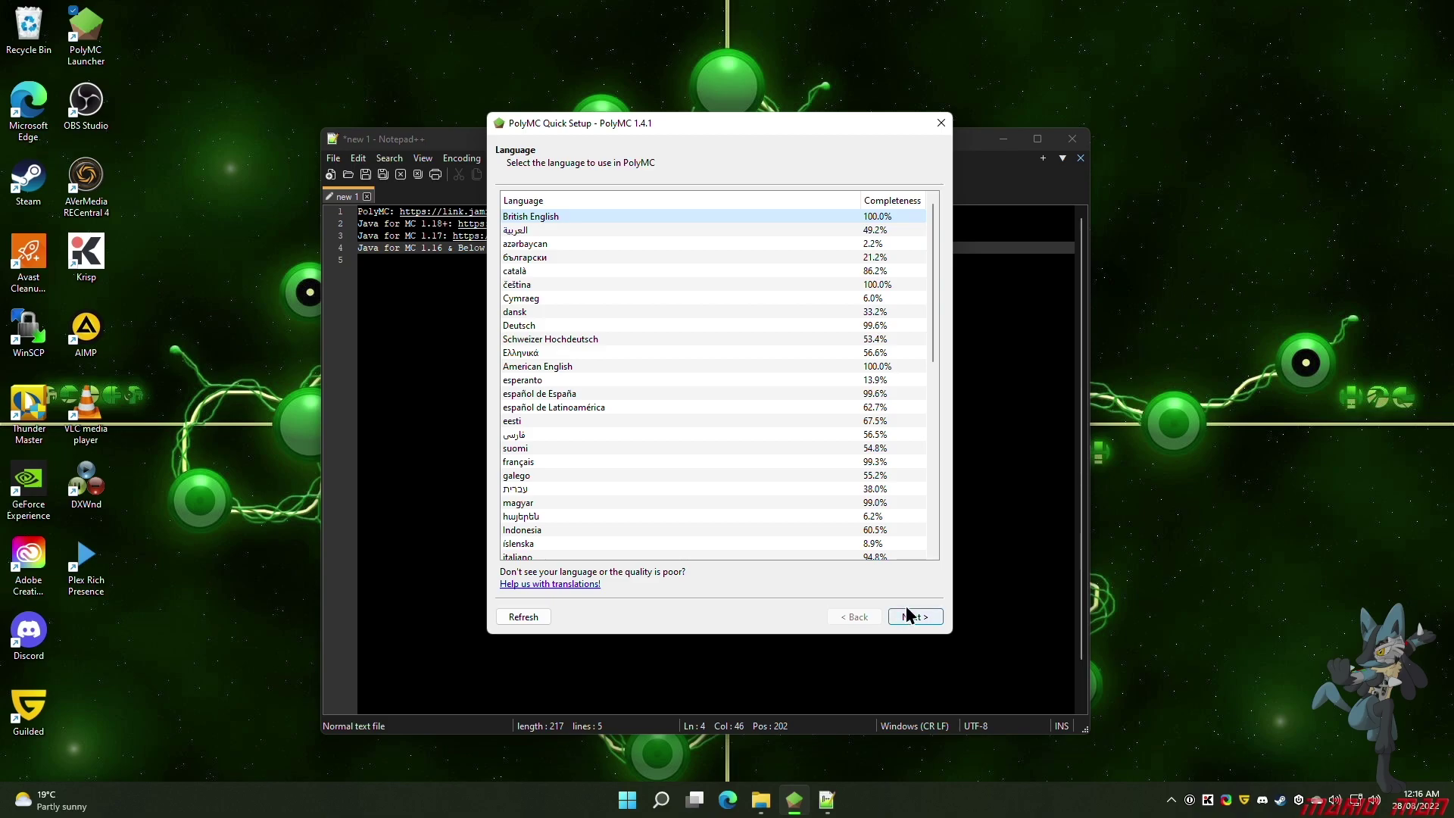
Pick the Java 17.0.3 javaw install, select the 4096 MiB maximum memory, and open Task Manager
{"action": "left_click", "coordinate": [915, 620]}
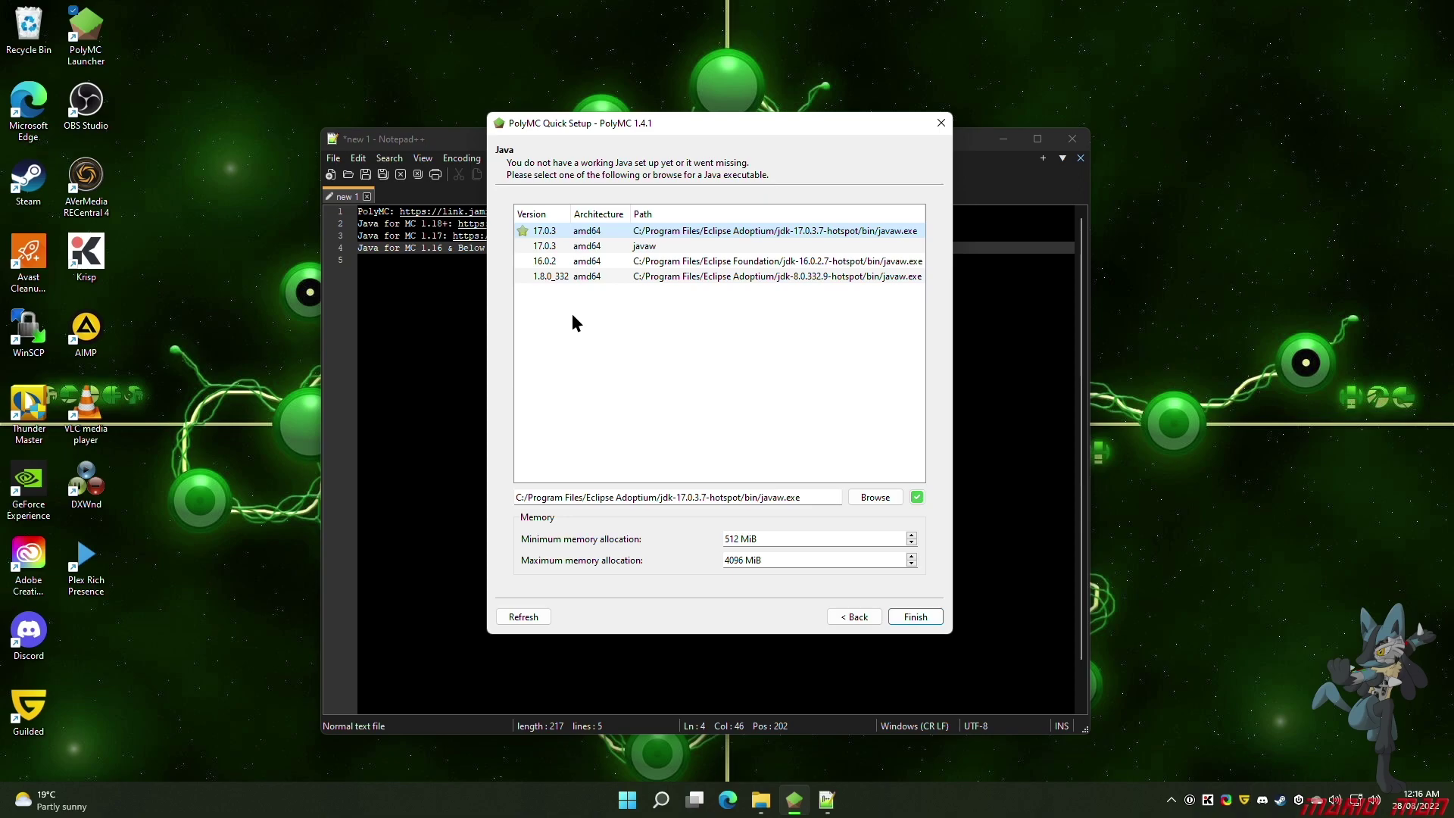
{"action": "left_click", "coordinate": [696, 245]}
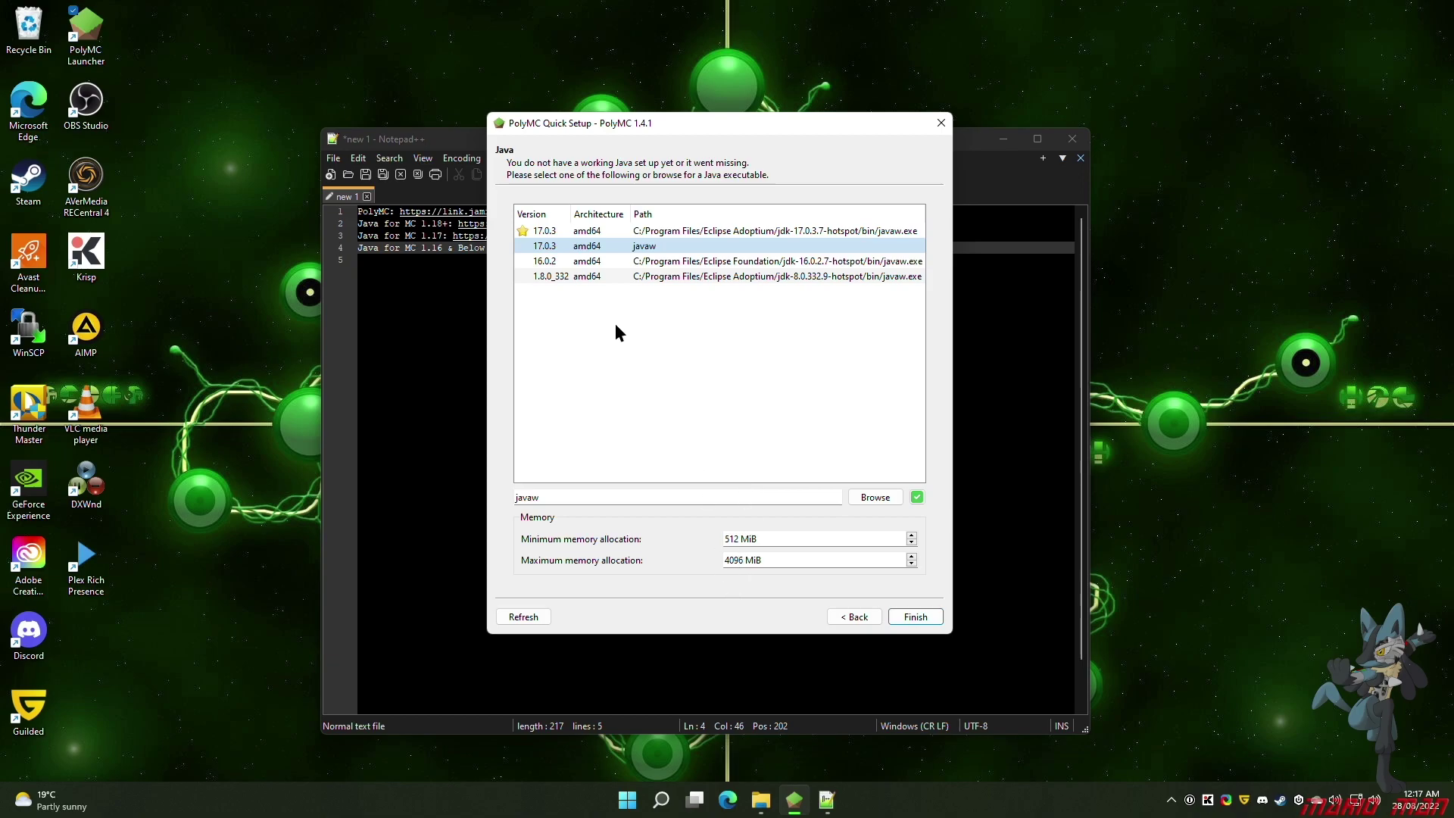
{"action": "double_click", "coordinate": [740, 561]}
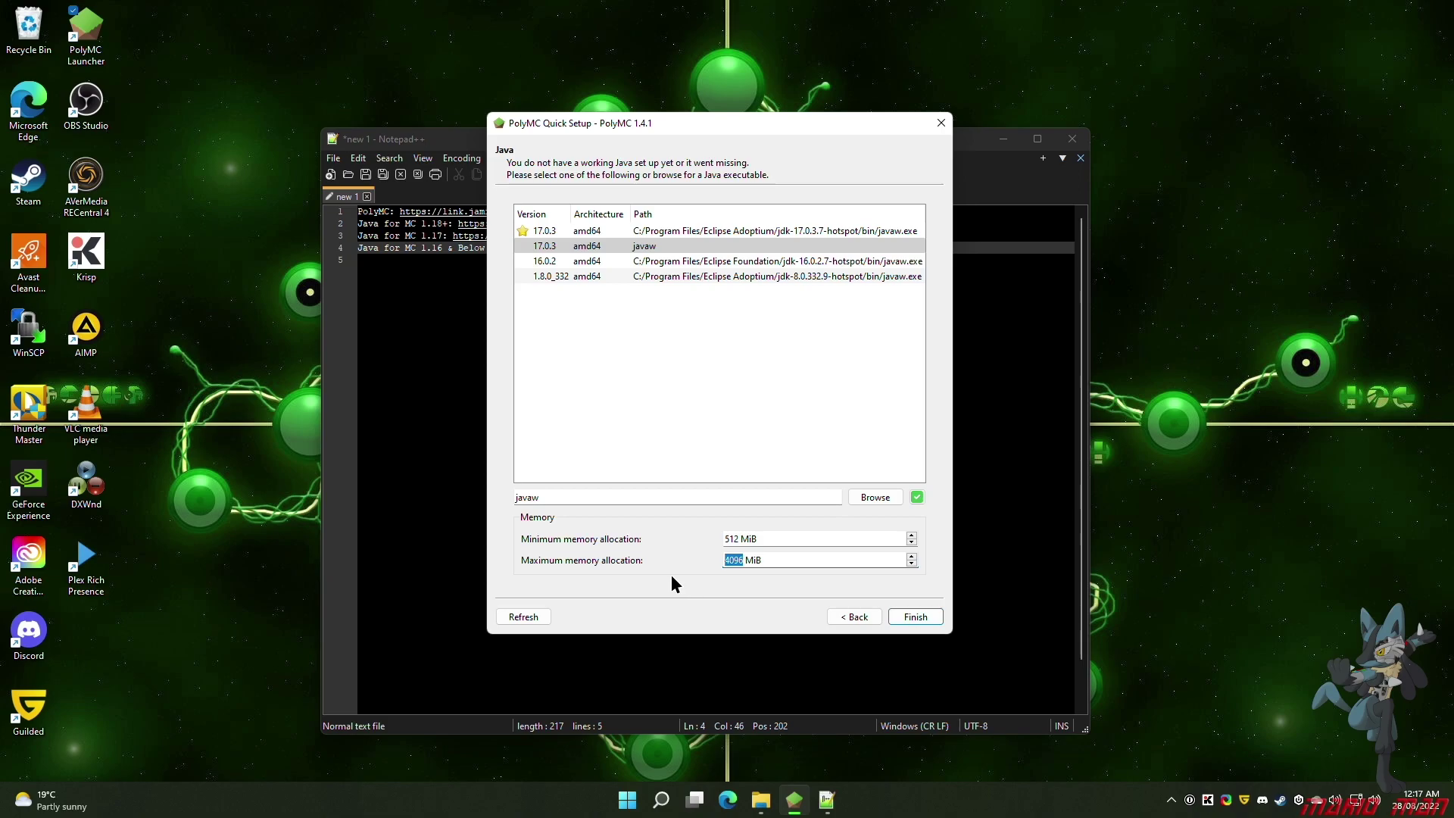
{"action": "key", "text": "ctrl+shift+Escape"}
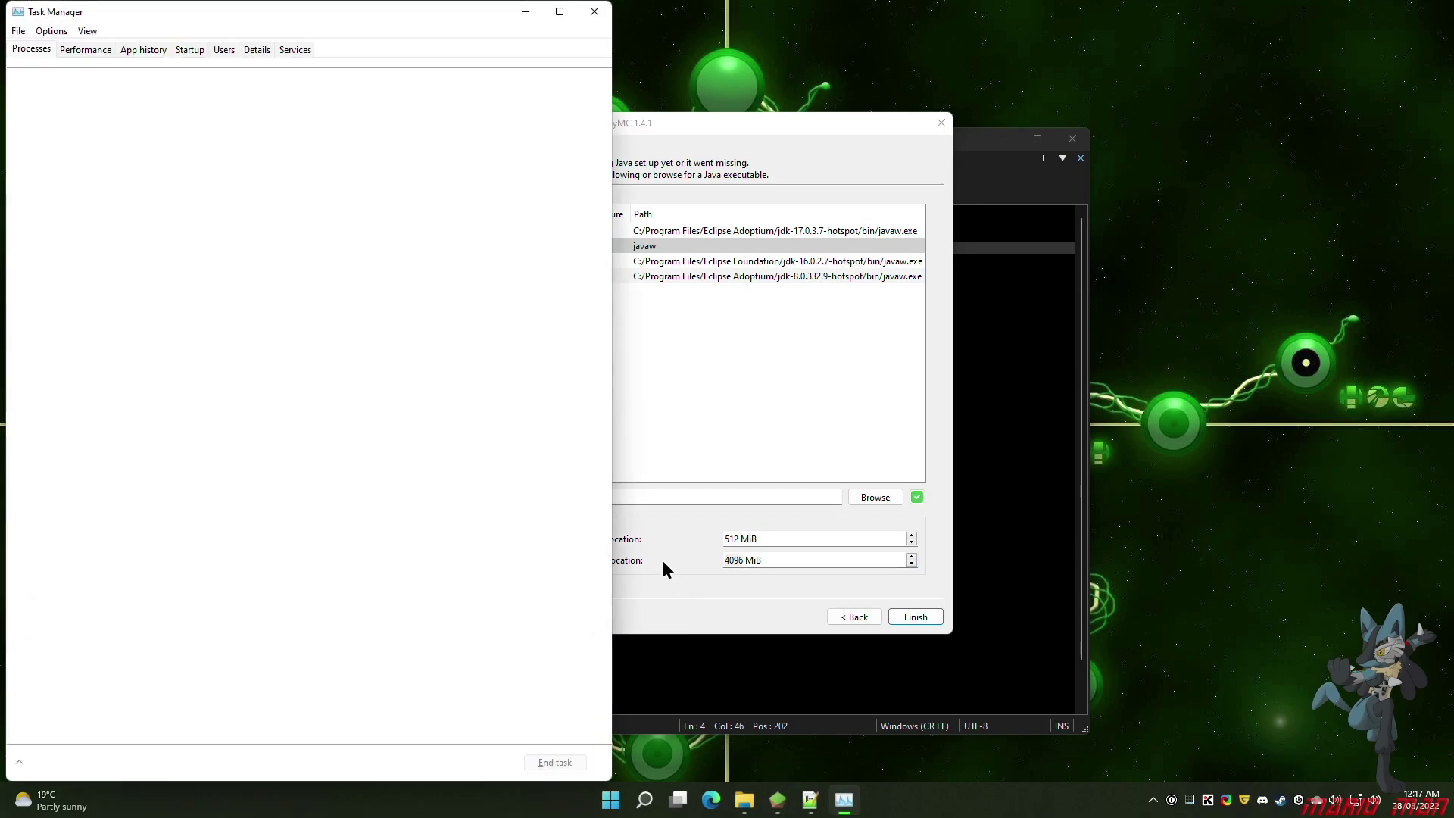
Confirm 64 GB total RAM in Task Manager, reselect the 4096 value, then close Task Manager
{"action": "left_click", "coordinate": [78, 48]}
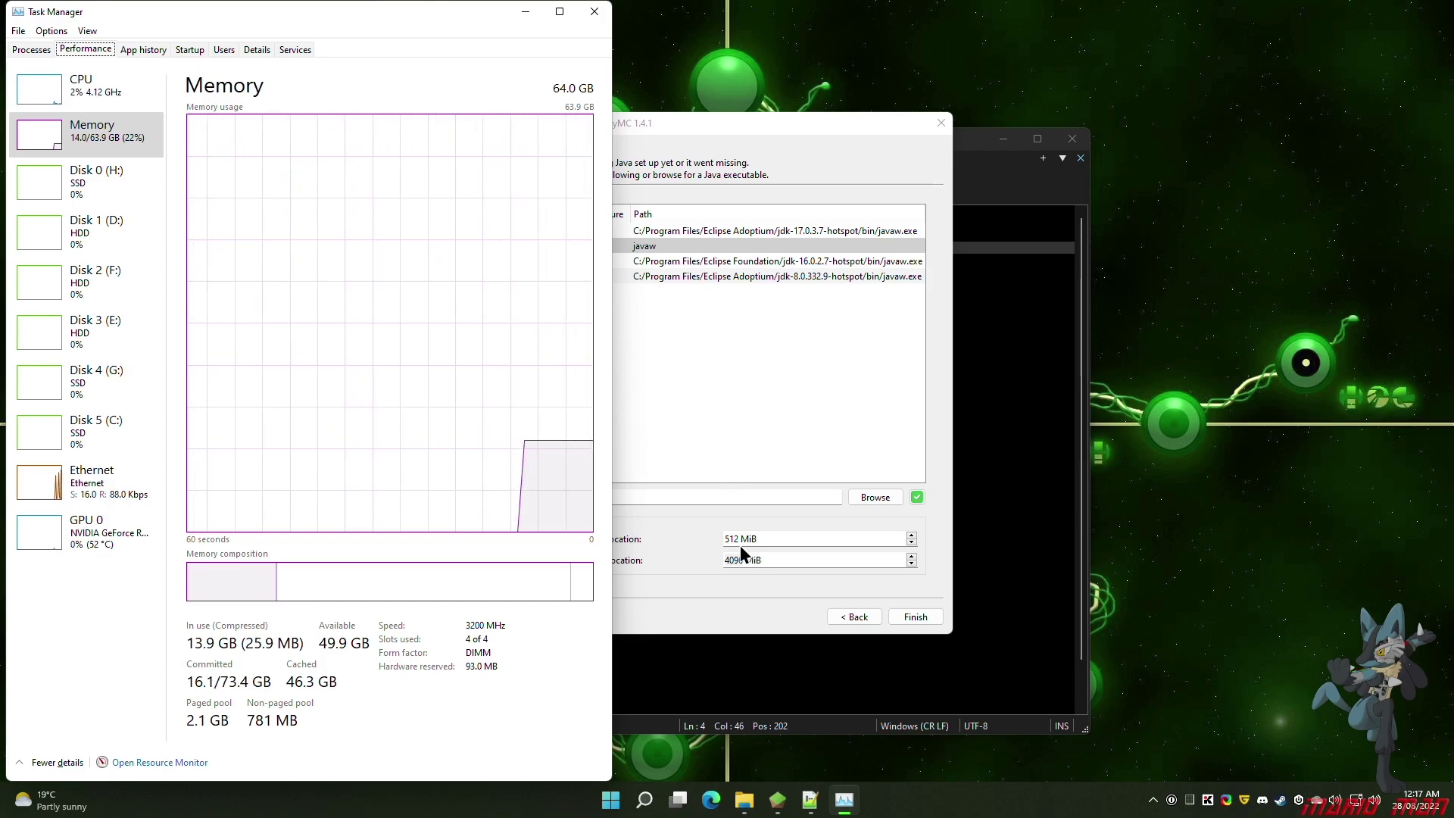
{"action": "left_click", "coordinate": [743, 560]}
{"action": "left_click_drag", "start_coordinate": [741, 559], "coordinate": [719, 569]}
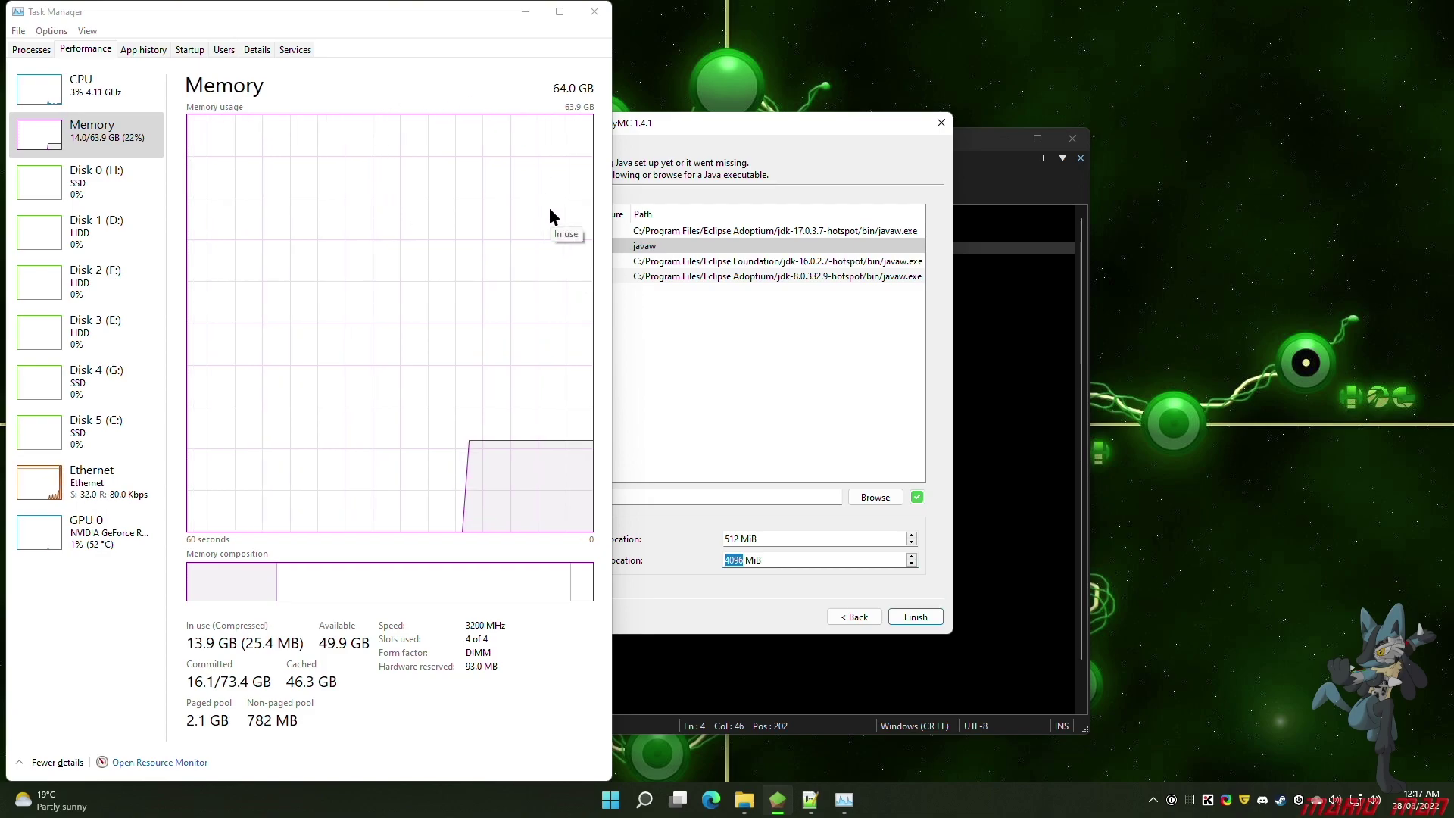
{"action": "left_click", "coordinate": [600, 14]}
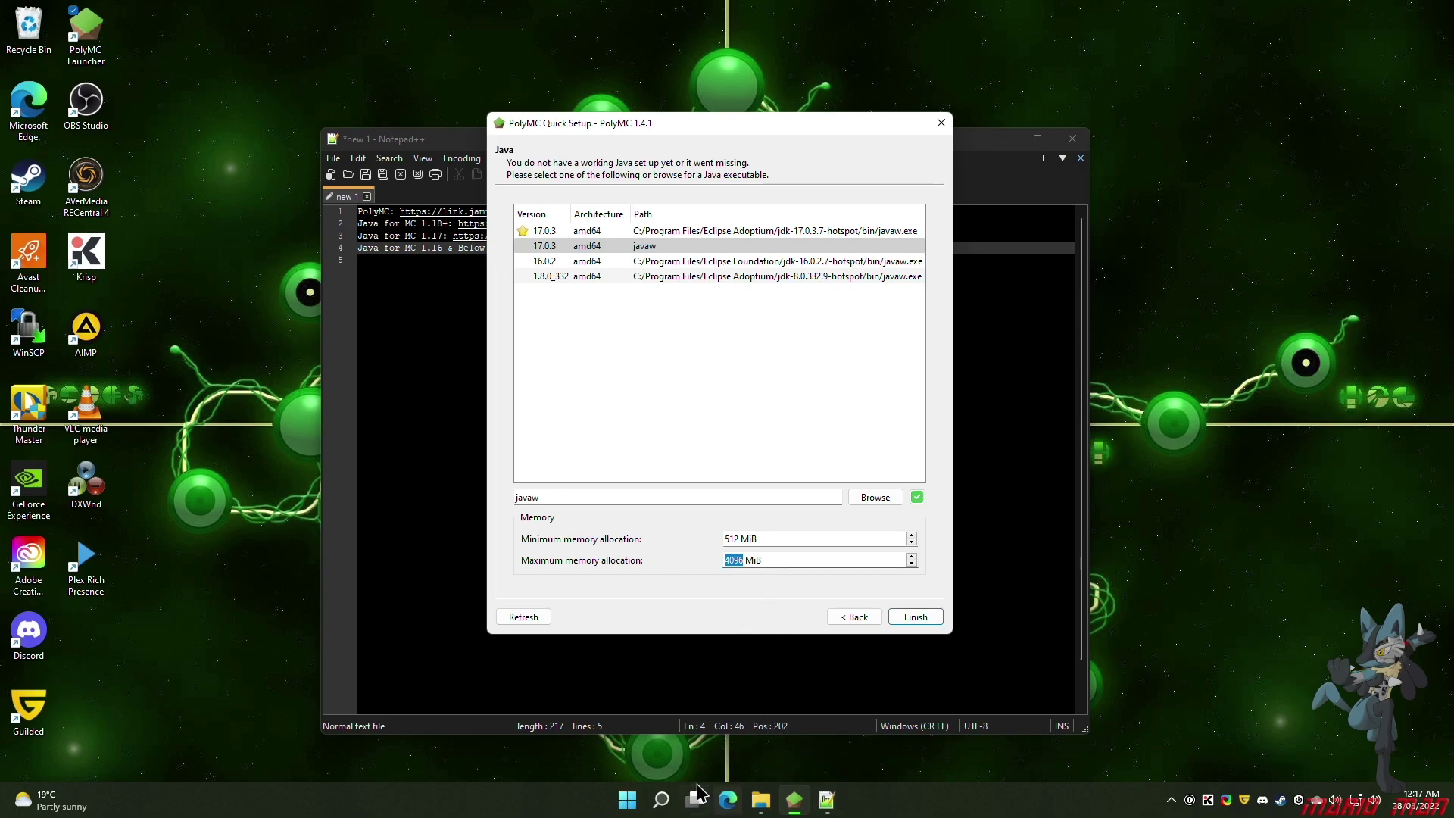
Compute 1024 × 8 = 8,192 in Calculator and select the 4096 memory value to replace
{"action": "key", "text": "super"}
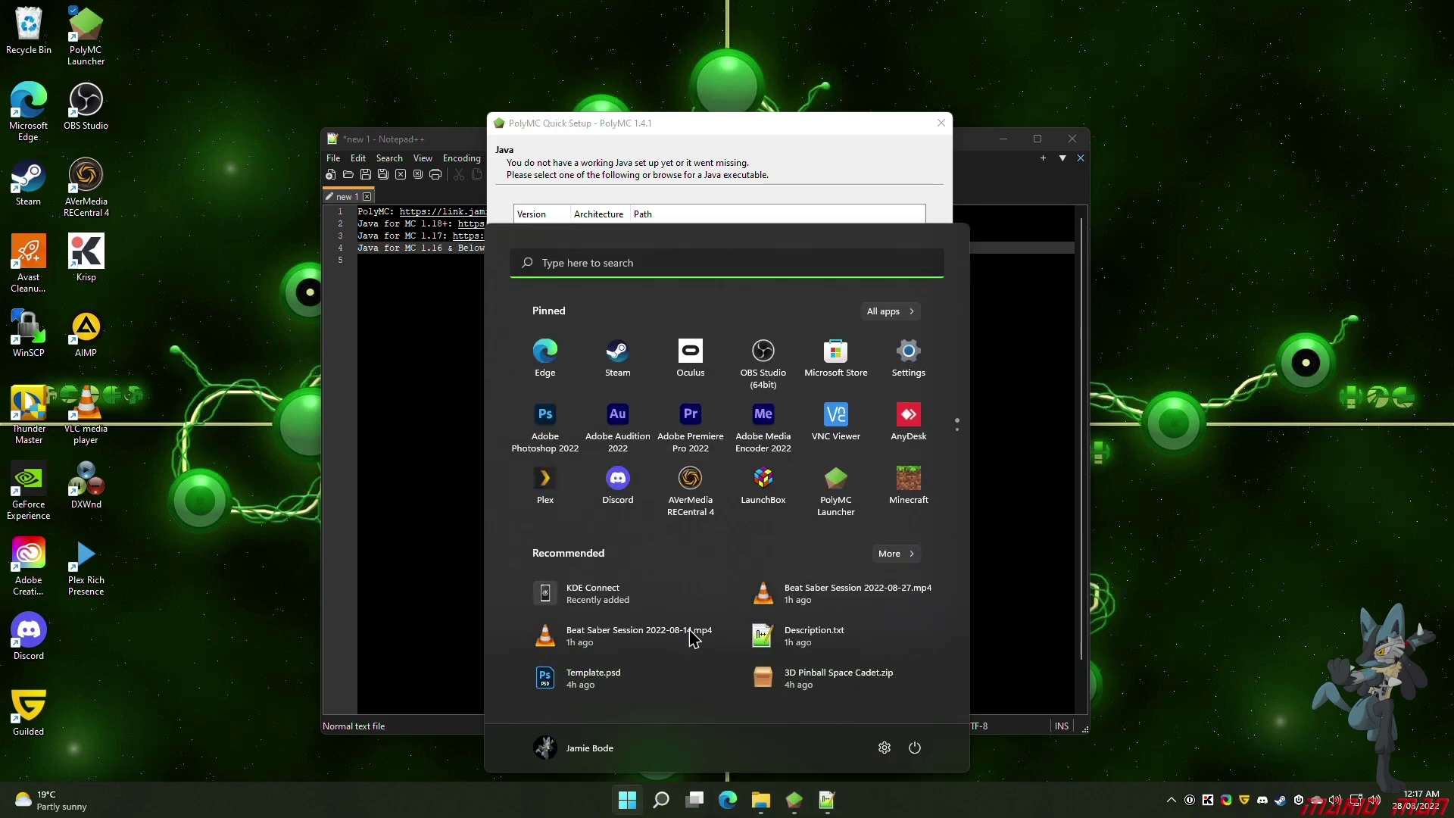
{"action": "type", "text": "calculator"}
{"action": "key", "text": "Return"}
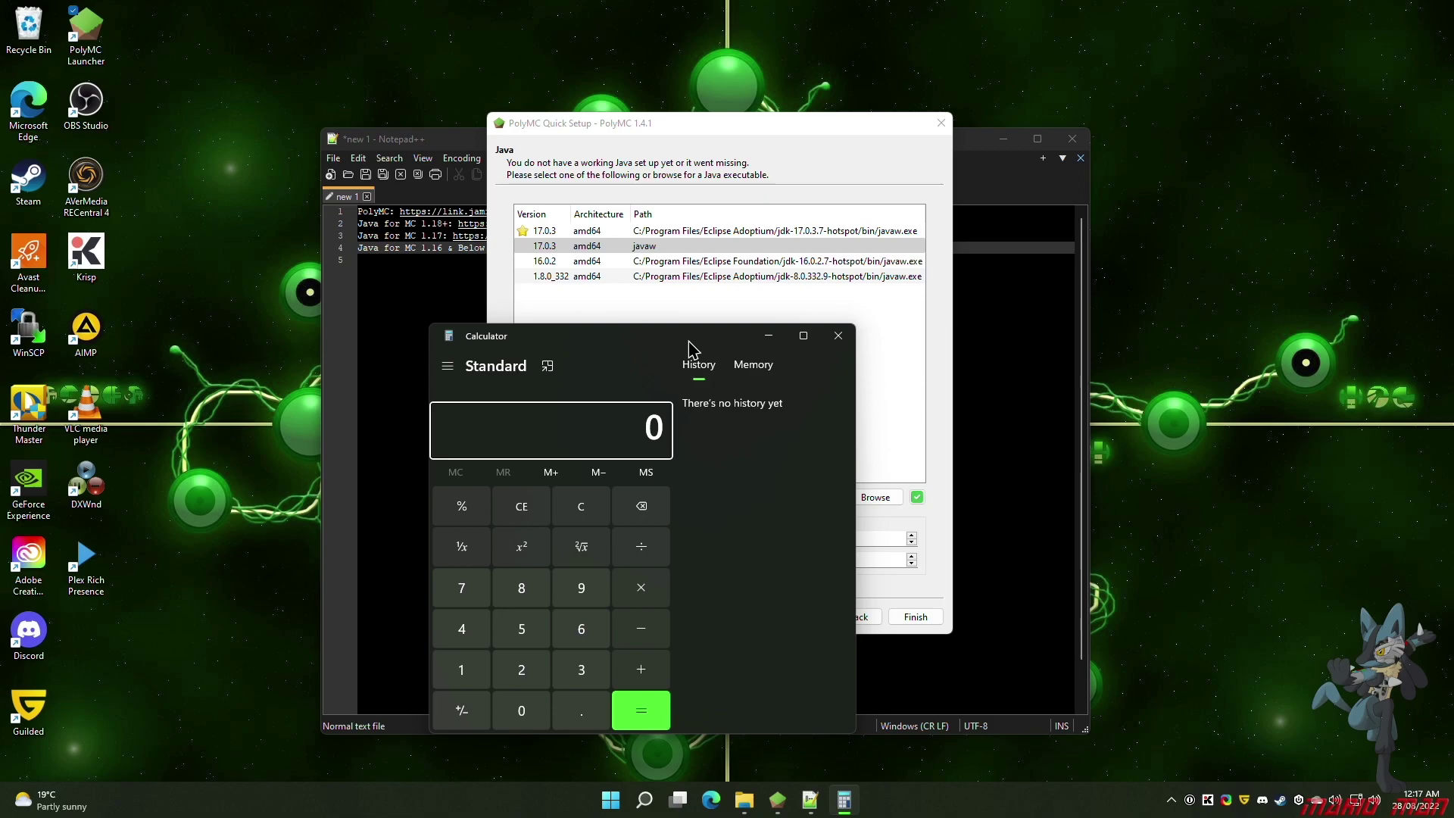
{"action": "type", "text": "1,024"}
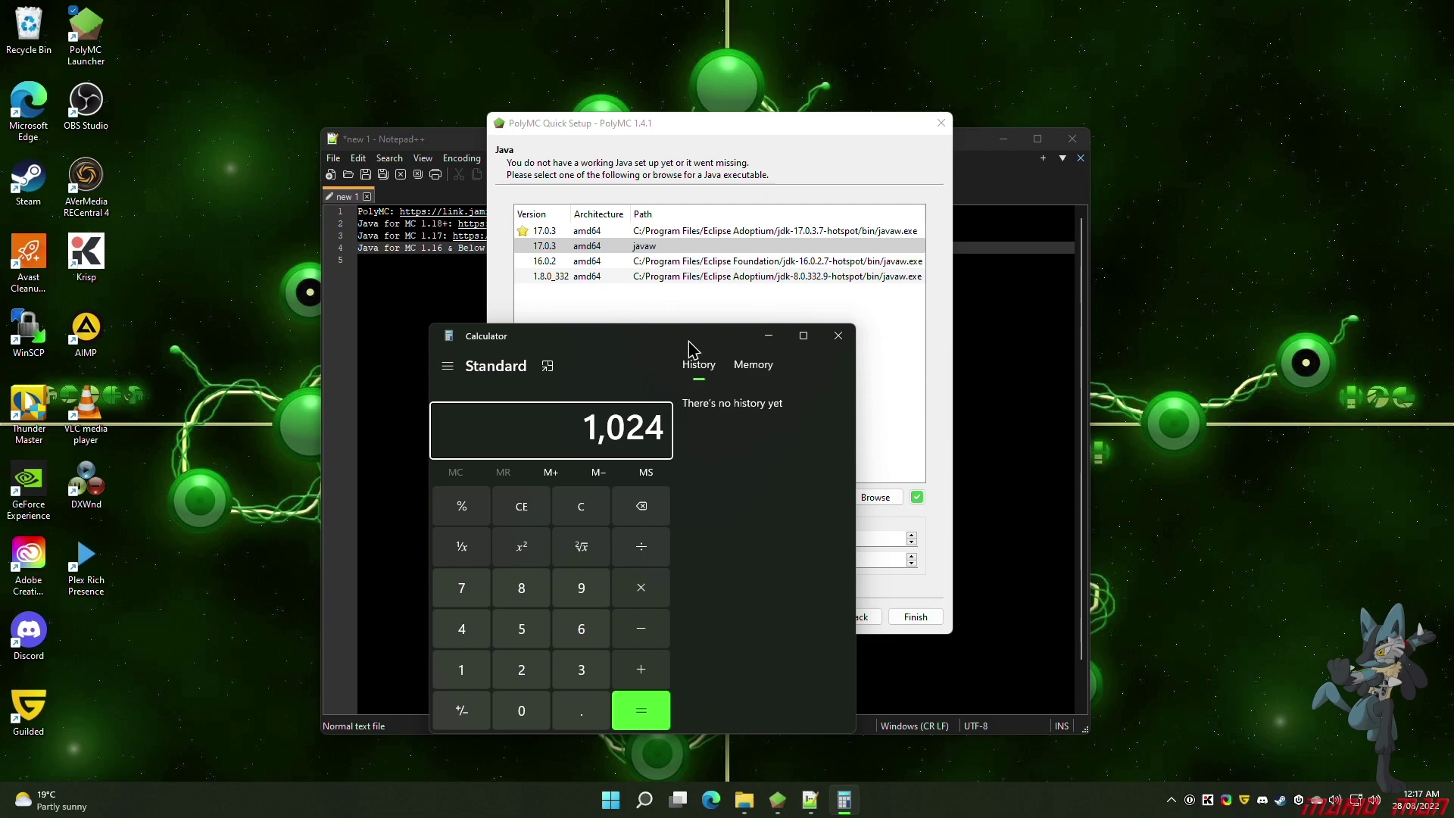
{"action": "key", "text": "asterisk"}
{"action": "type", "text": "8"}
{"action": "key", "text": "Return"}
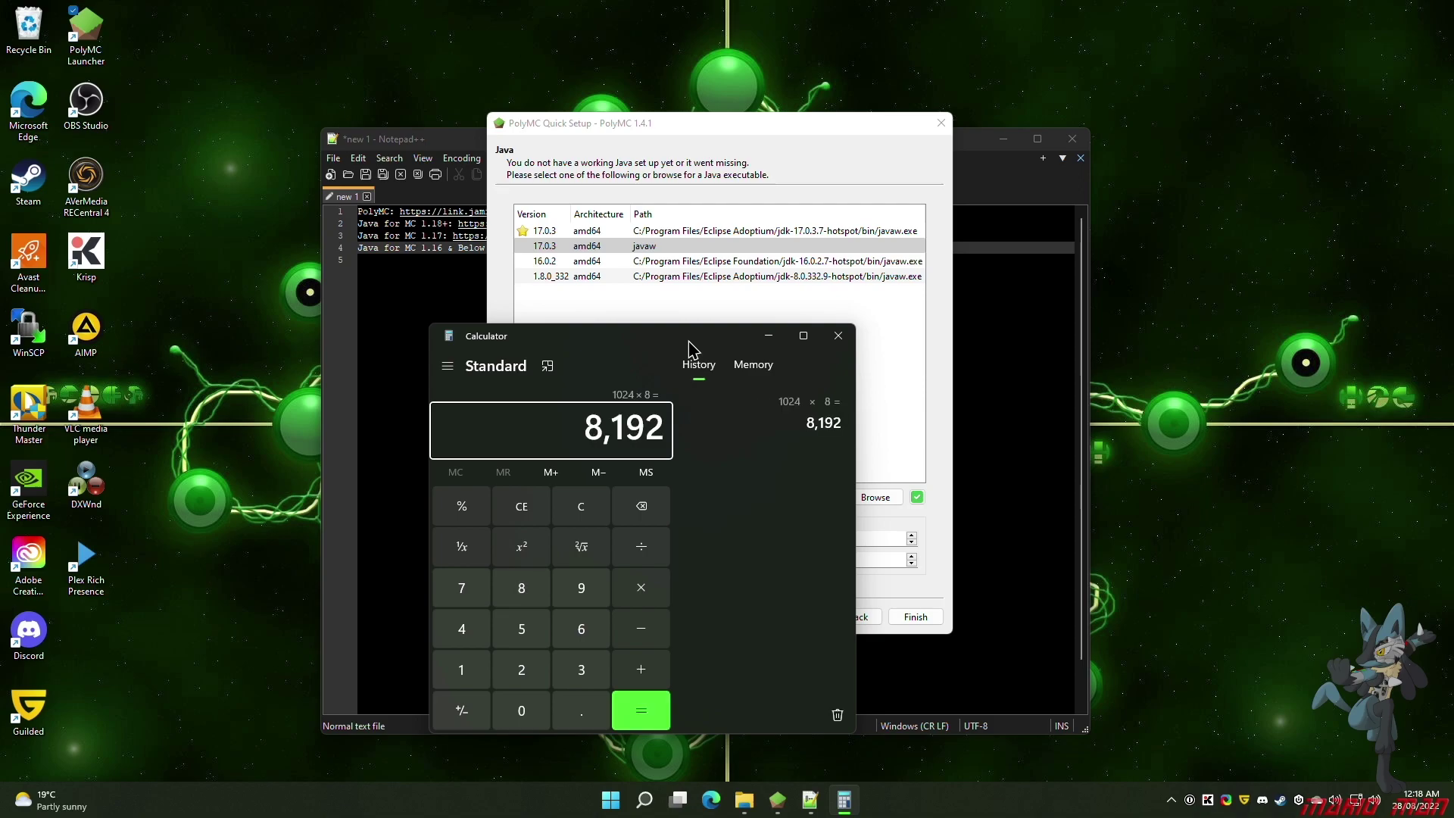
{"action": "left_click_drag", "start_coordinate": [650, 345], "coordinate": [446, 352]}
{"action": "double_click", "coordinate": [727, 559]}
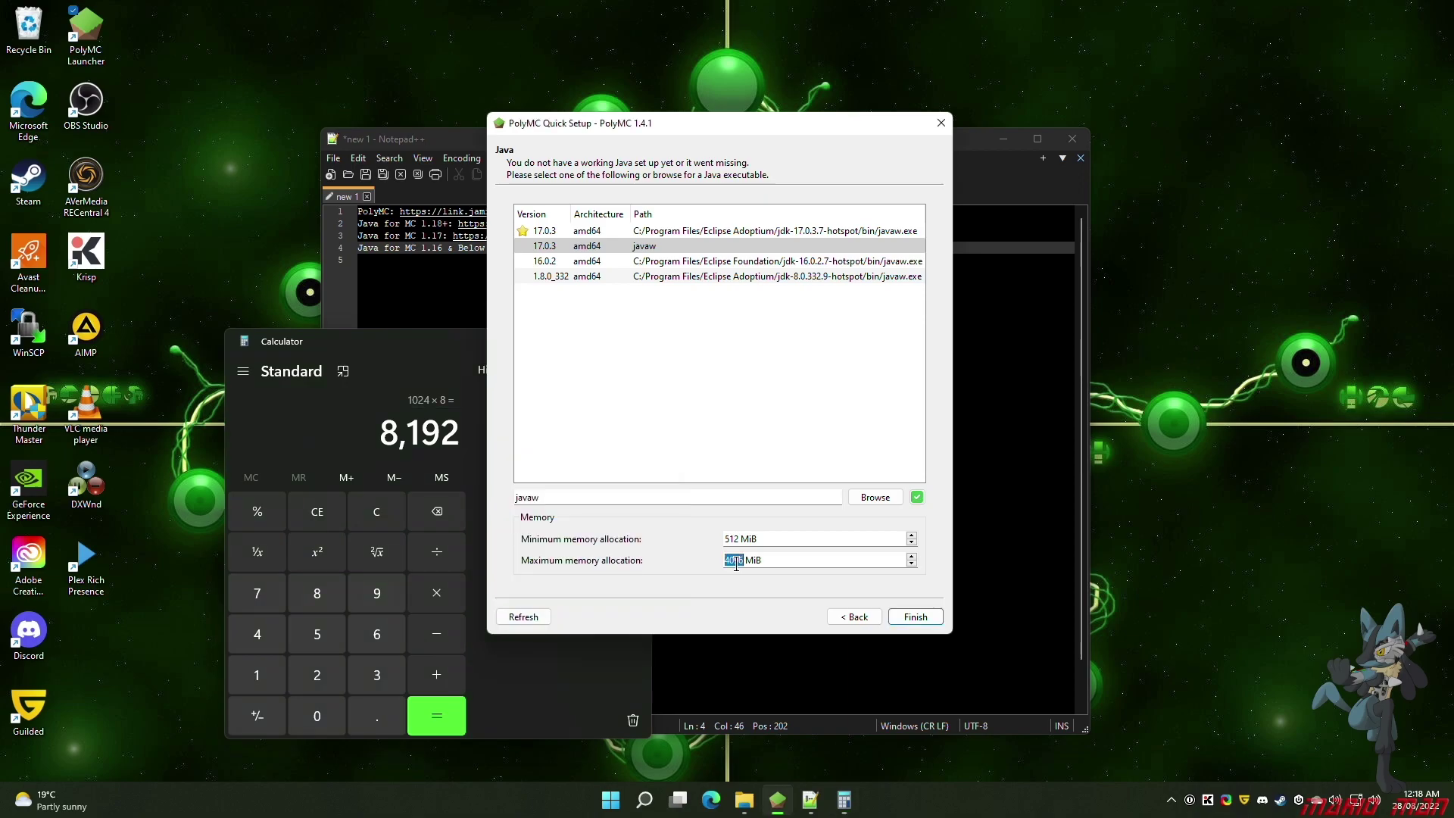
{"action": "type", "text": "8192"}
Finish Quick Setup to reach the empty launcher, then close Calculator
{"action": "left_click", "coordinate": [923, 621]}
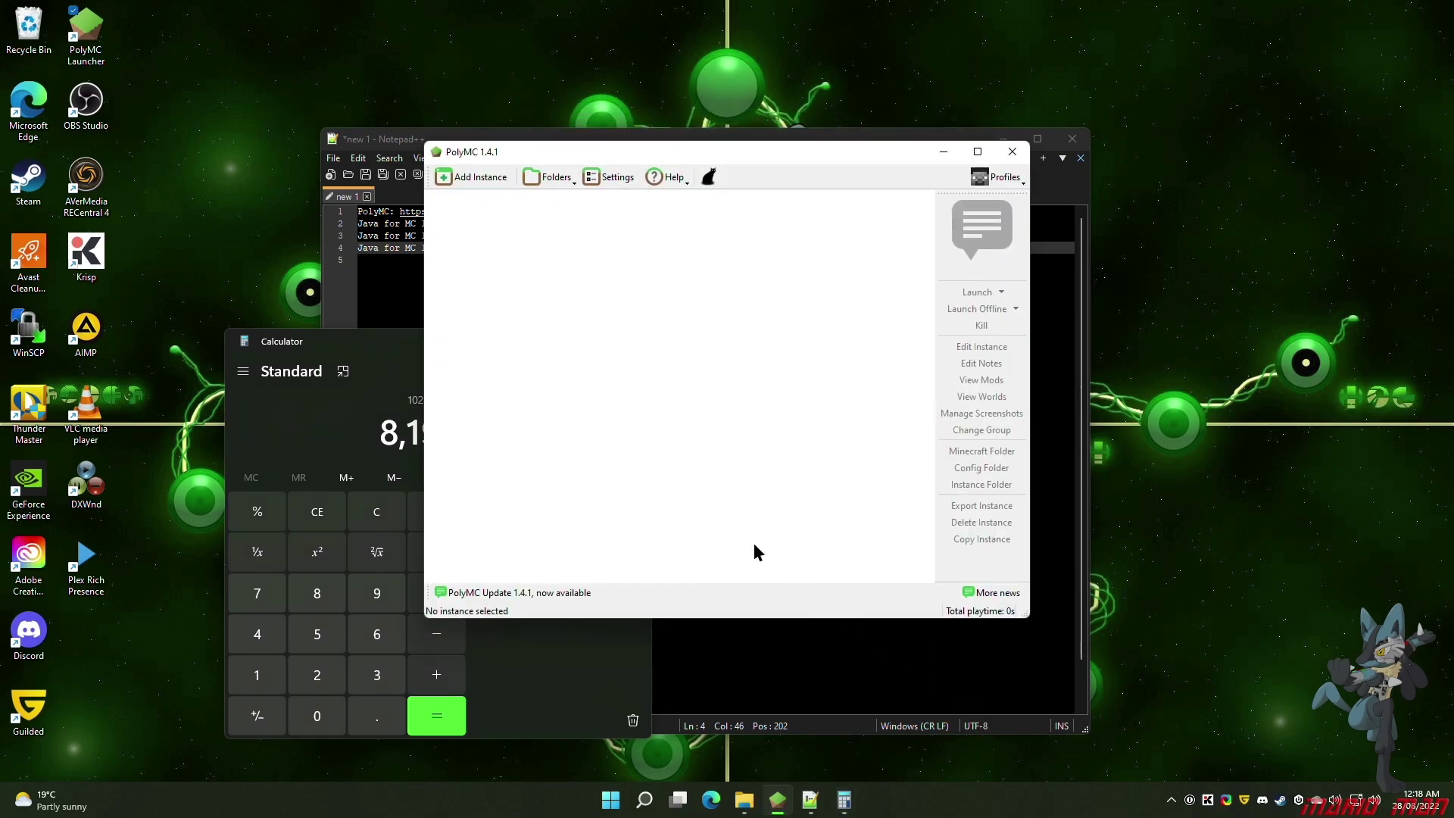
{"action": "left_click_drag", "start_coordinate": [614, 152], "coordinate": [617, 169]}
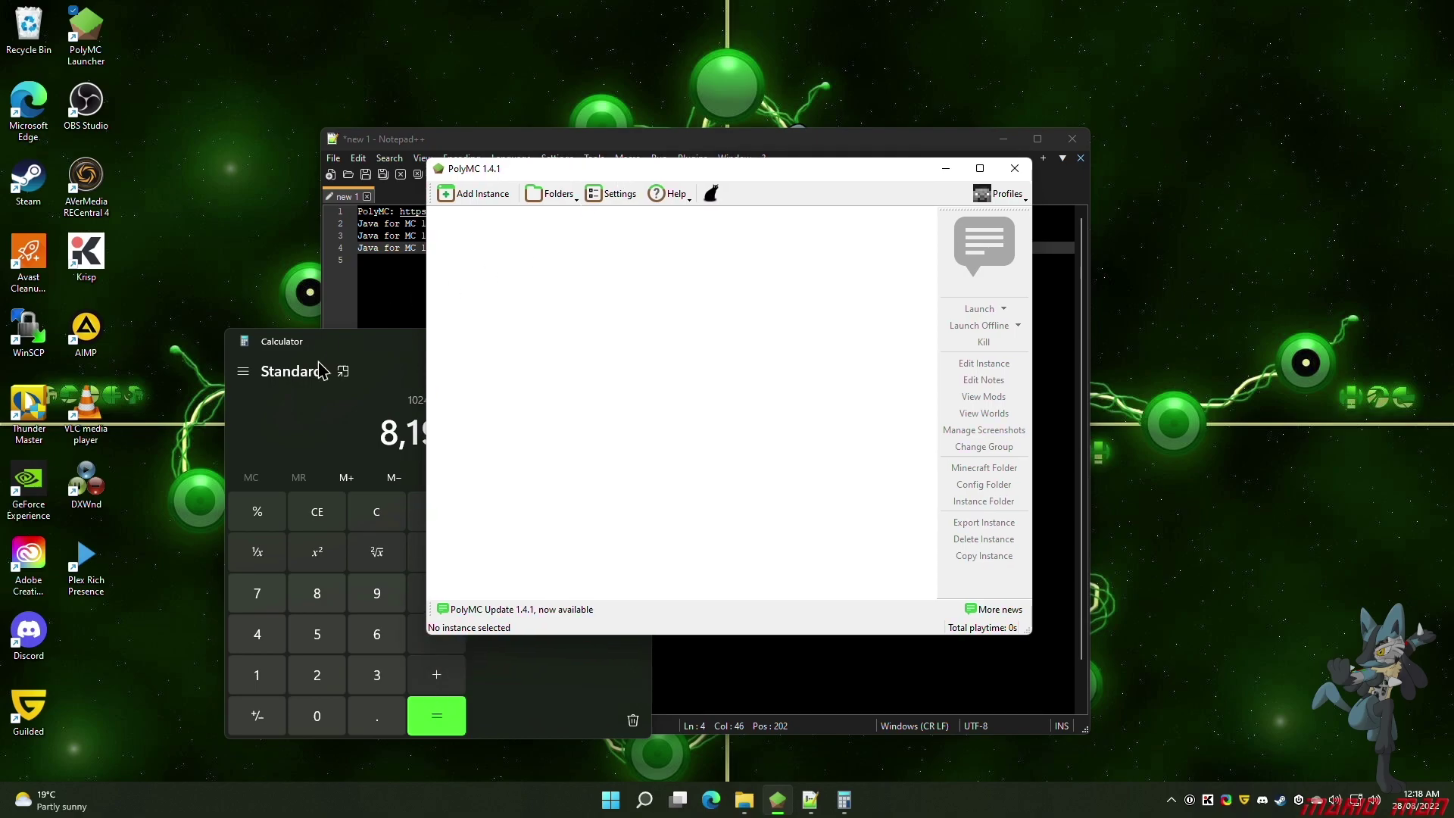
{"action": "double_click", "coordinate": [255, 352]}
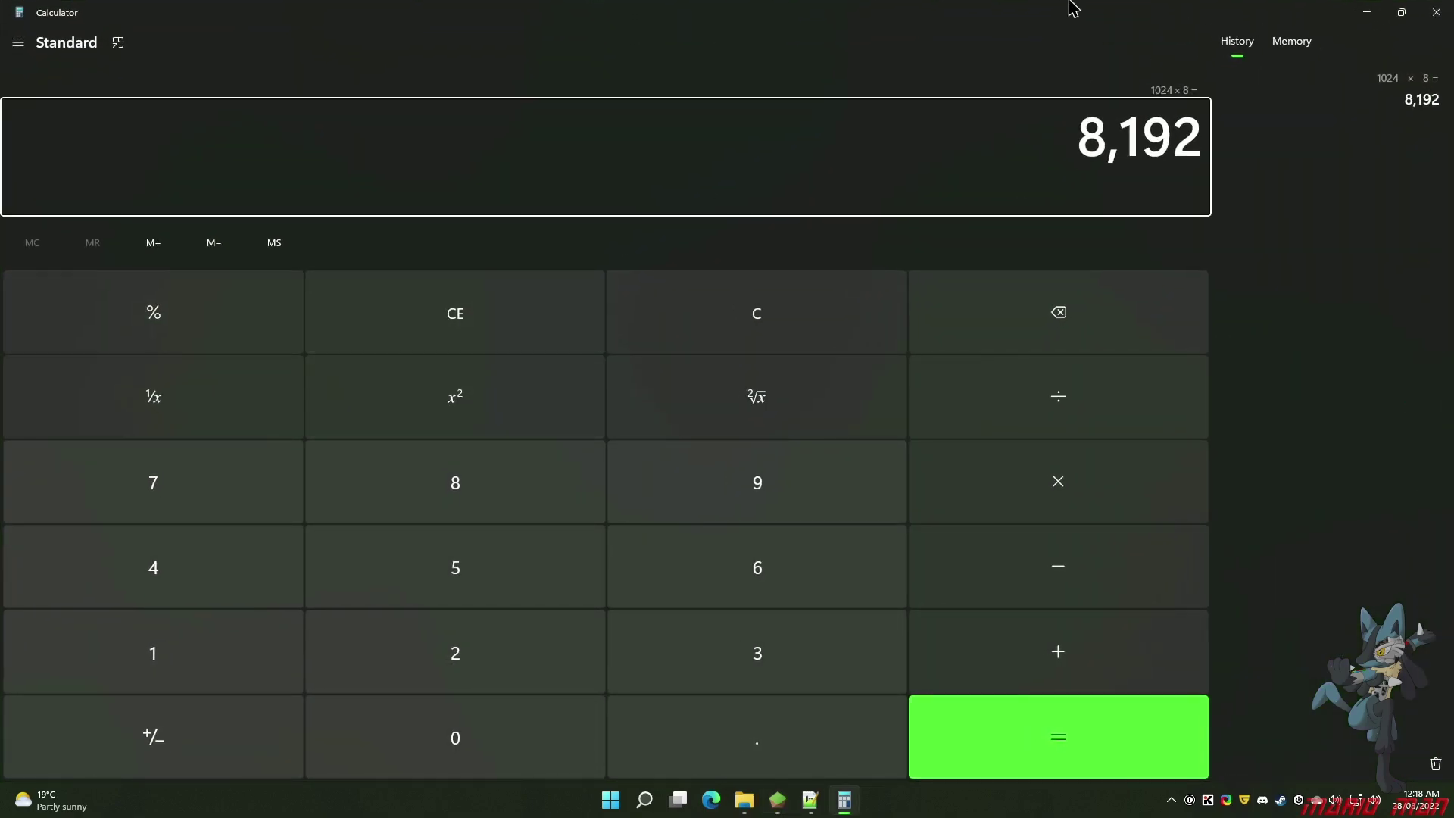
{"action": "double_click", "coordinate": [1068, 8]}
{"action": "left_click", "coordinate": [637, 338]}
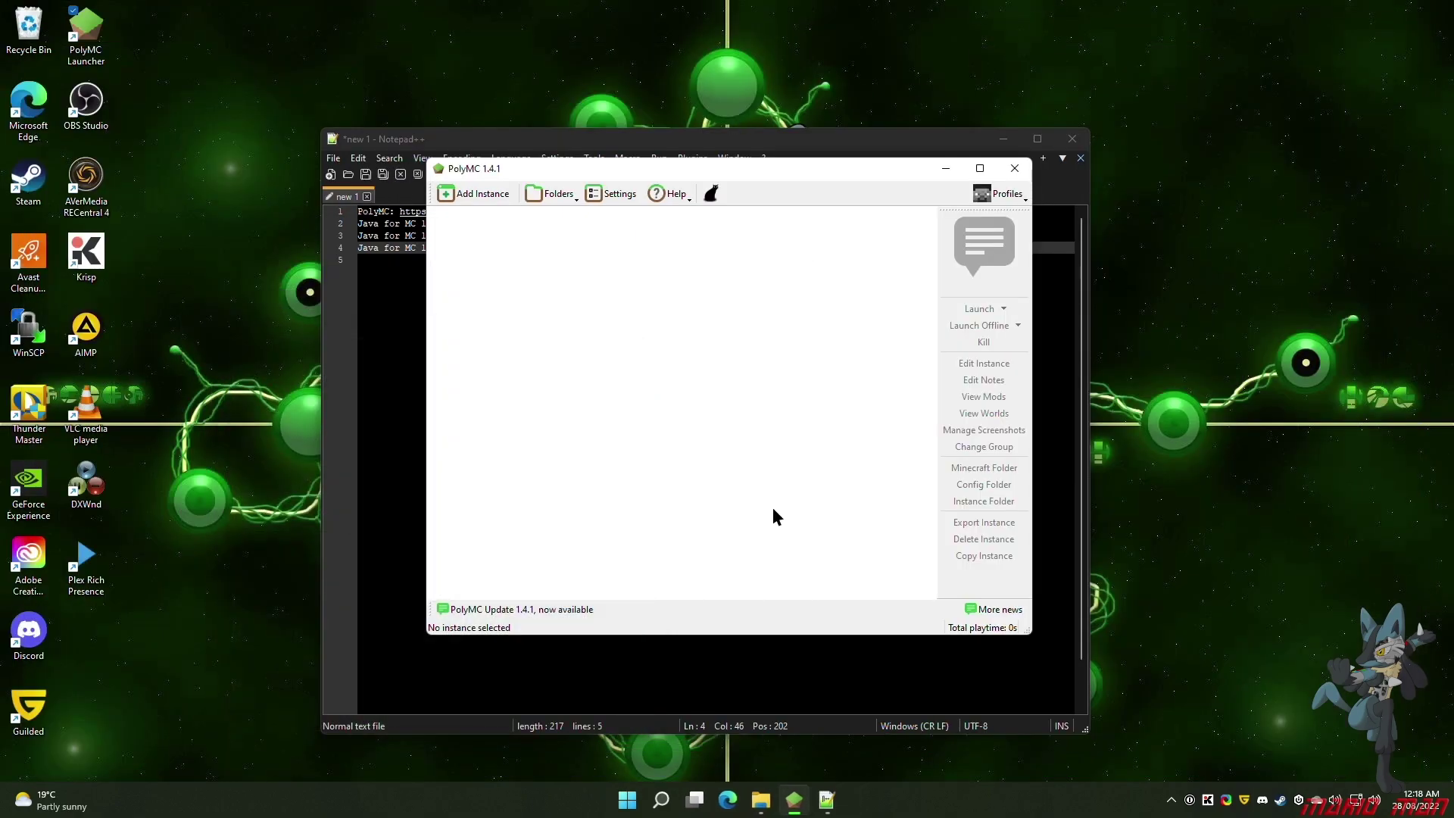
Sort instances by last launched in the Launcher's user interface settings
{"action": "left_click", "coordinate": [604, 195]}
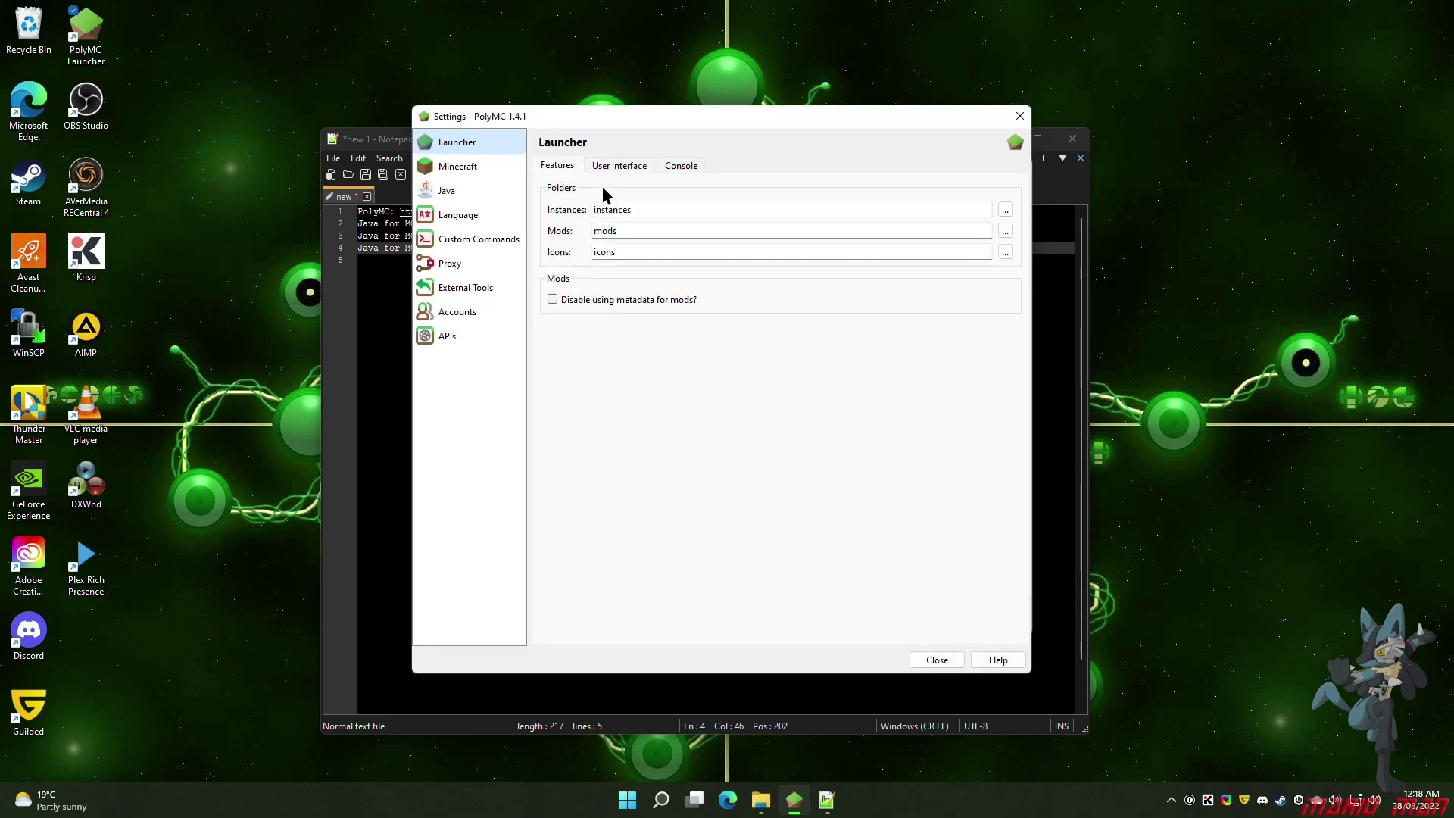
{"action": "left_click_drag", "start_coordinate": [552, 104], "coordinate": [582, 138]}
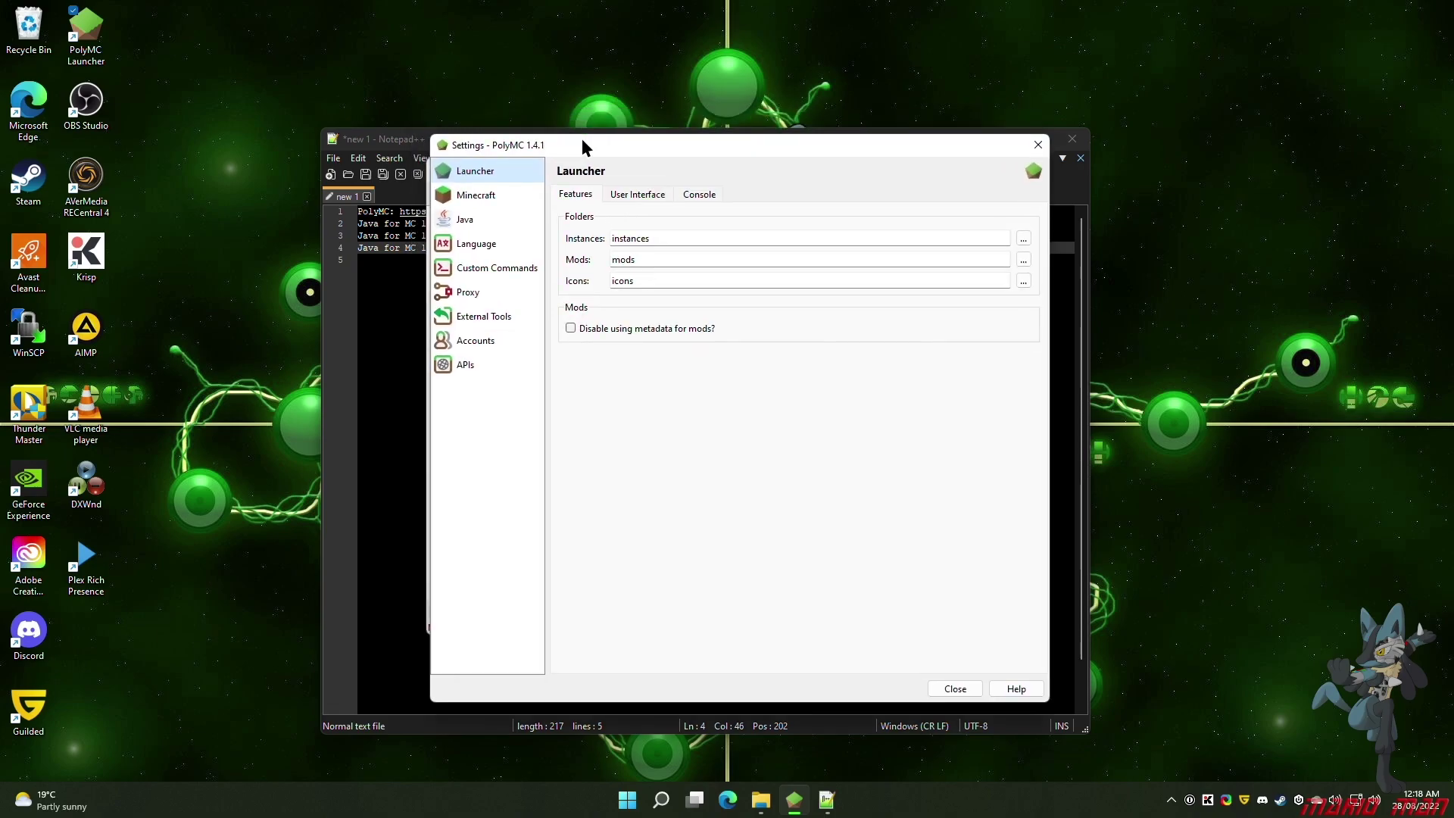
{"action": "left_click", "coordinate": [618, 195]}
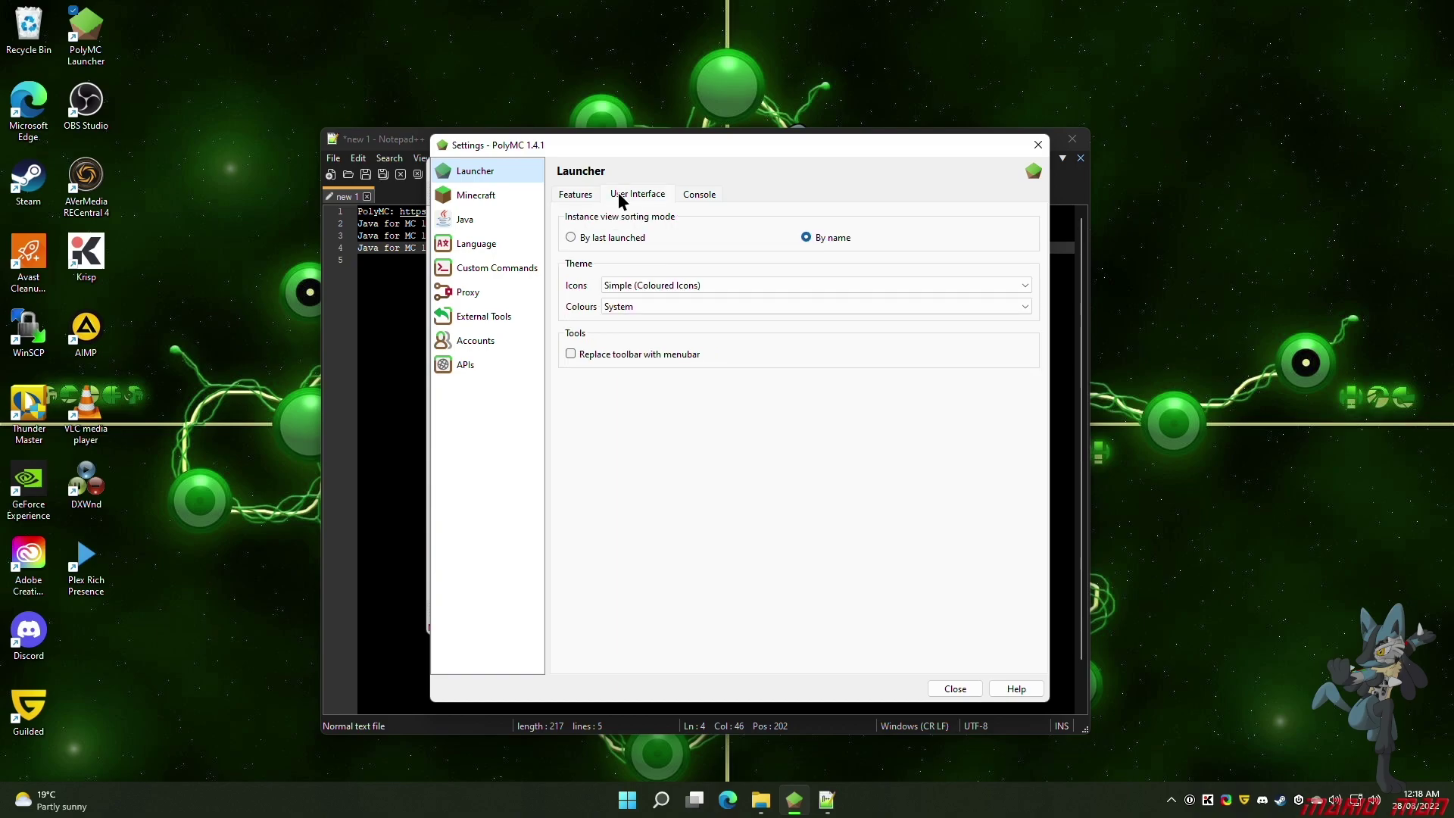
{"action": "left_click", "coordinate": [593, 244]}
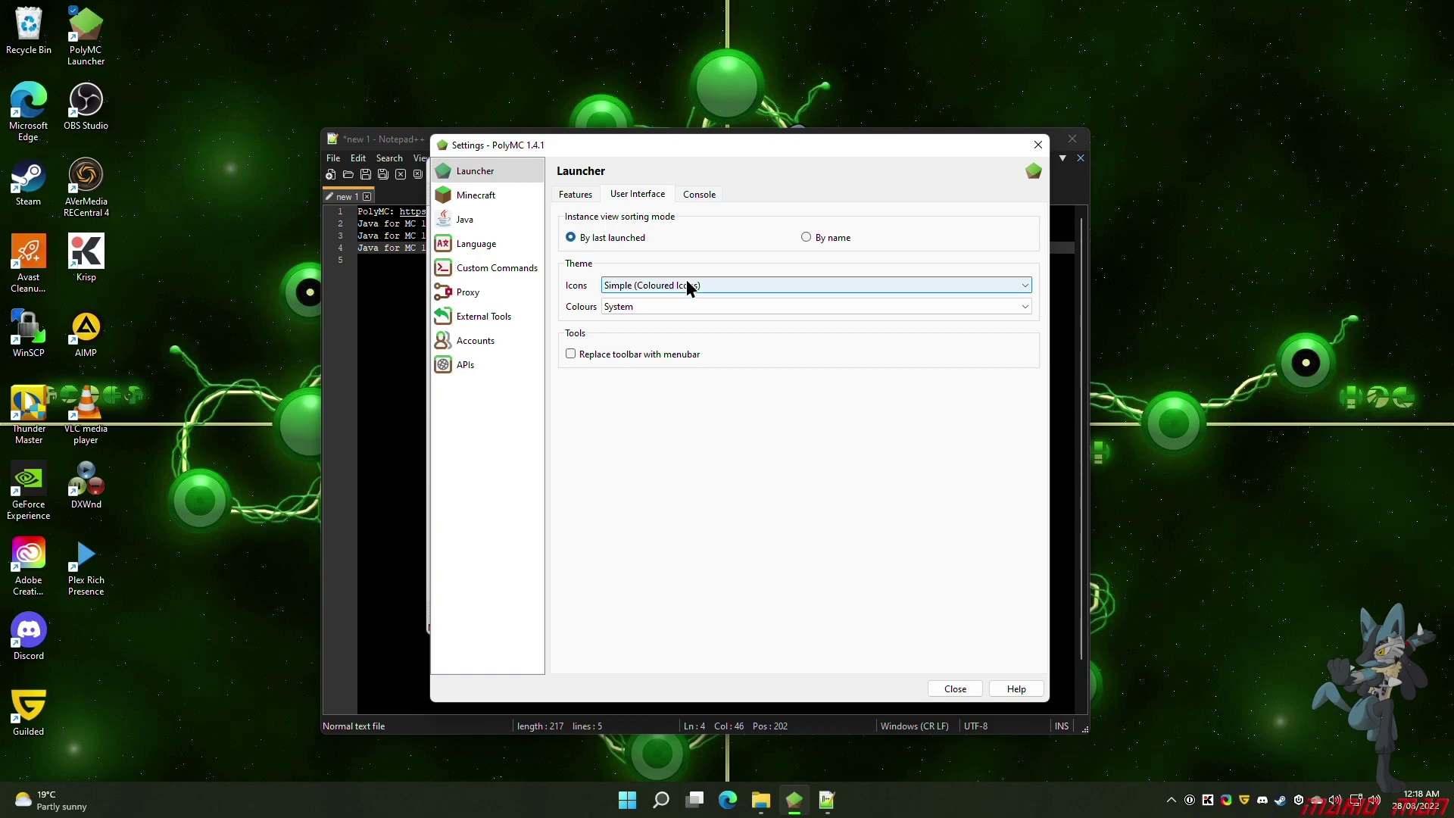
Set the icon theme to Legacy and colours to Dark, then close Settings
{"action": "left_click", "coordinate": [610, 289]}
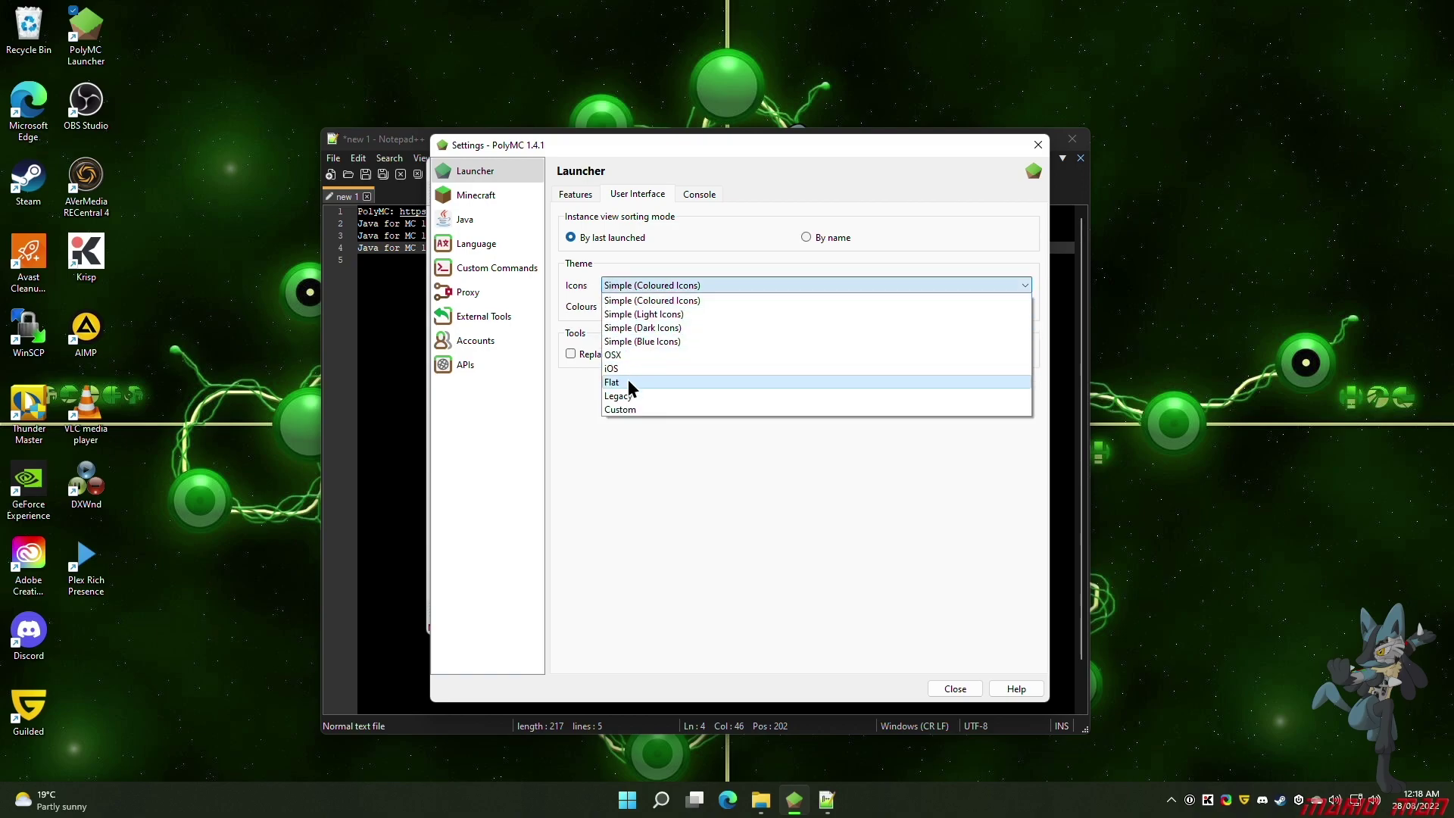
{"action": "left_click", "coordinate": [622, 396]}
{"action": "left_click", "coordinate": [617, 310]}
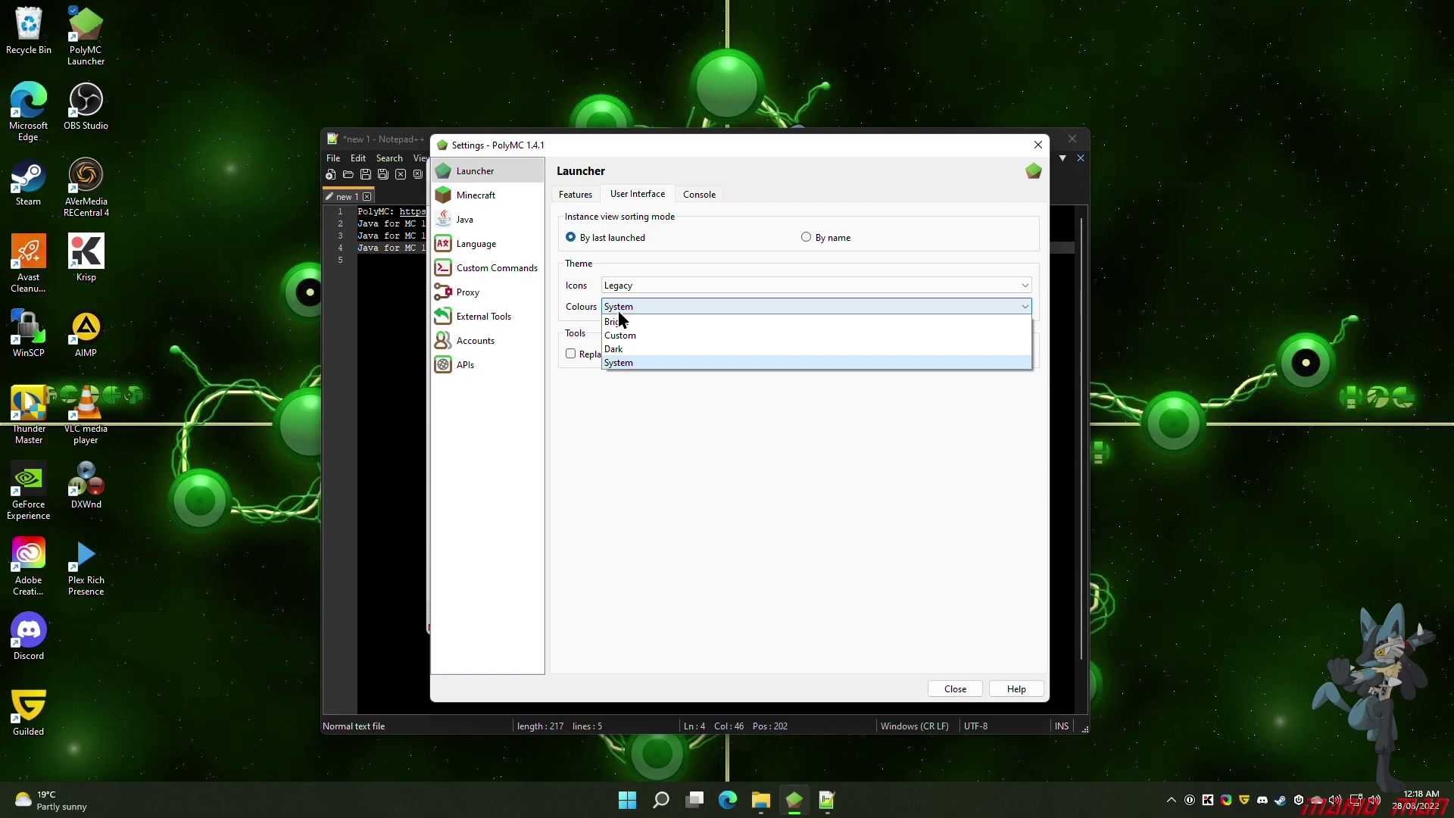
{"action": "left_click", "coordinate": [628, 350]}
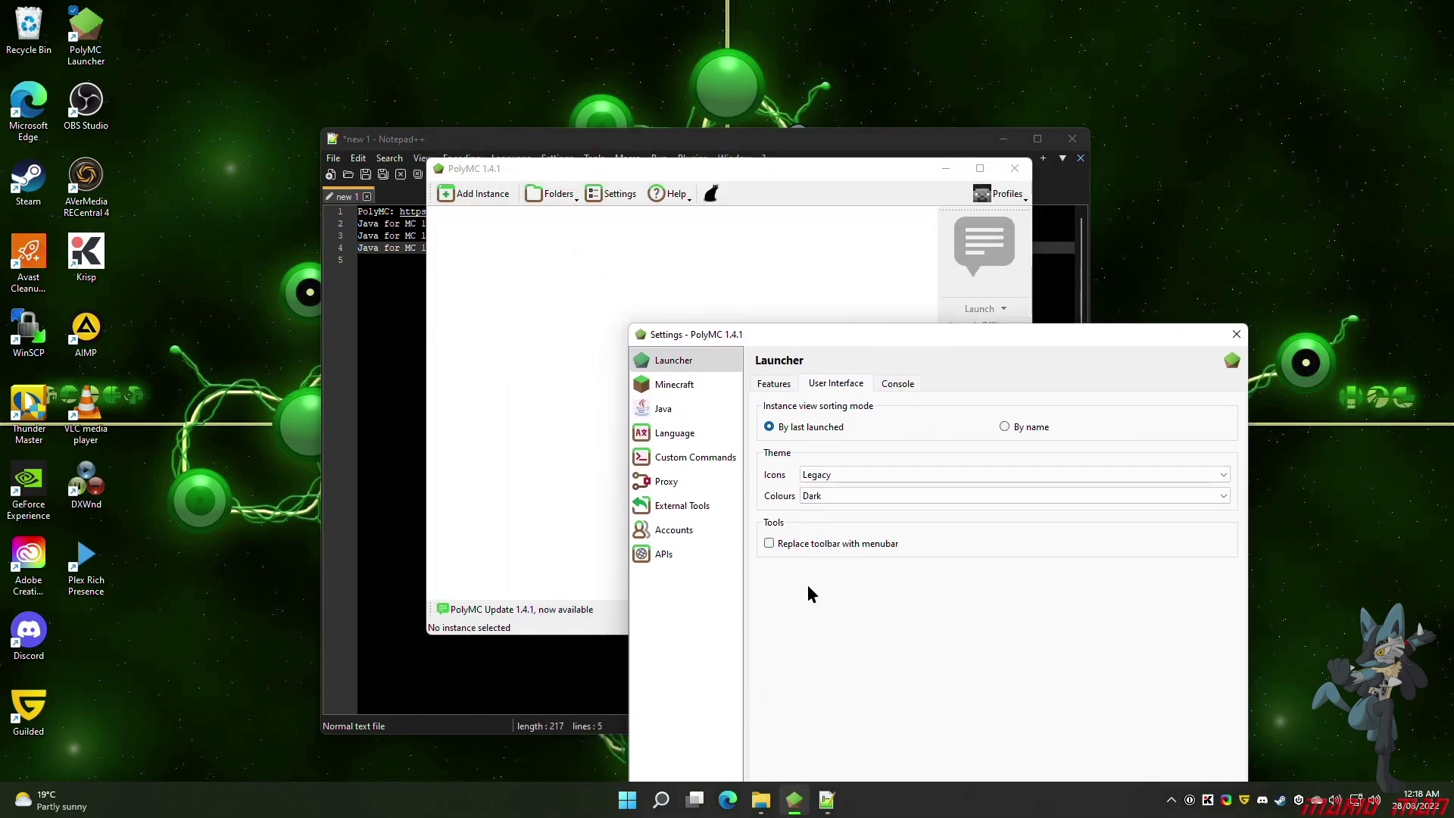
{"action": "left_click_drag", "start_coordinate": [852, 339], "coordinate": [666, 163]}
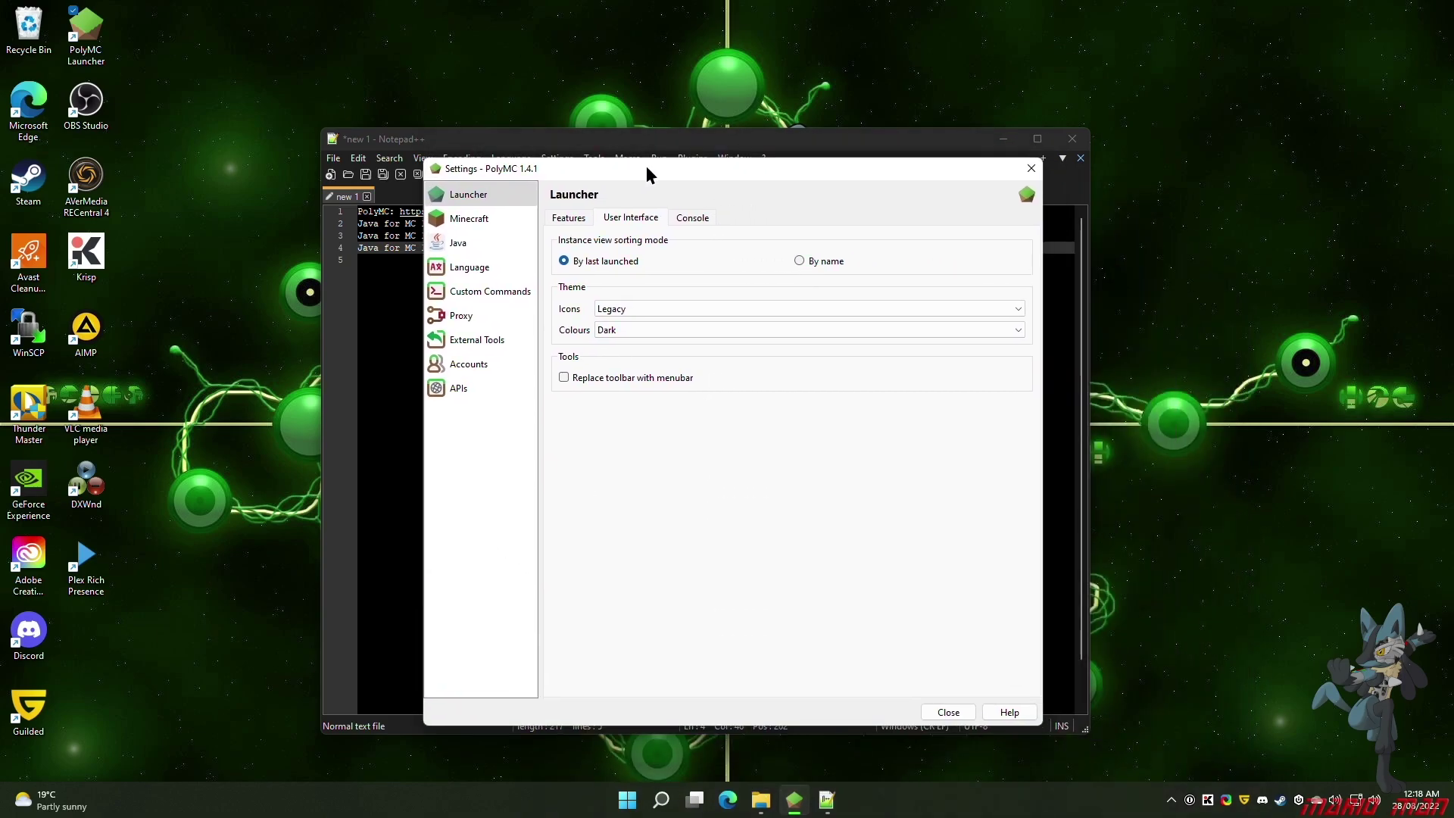
{"action": "left_click", "coordinate": [969, 703]}
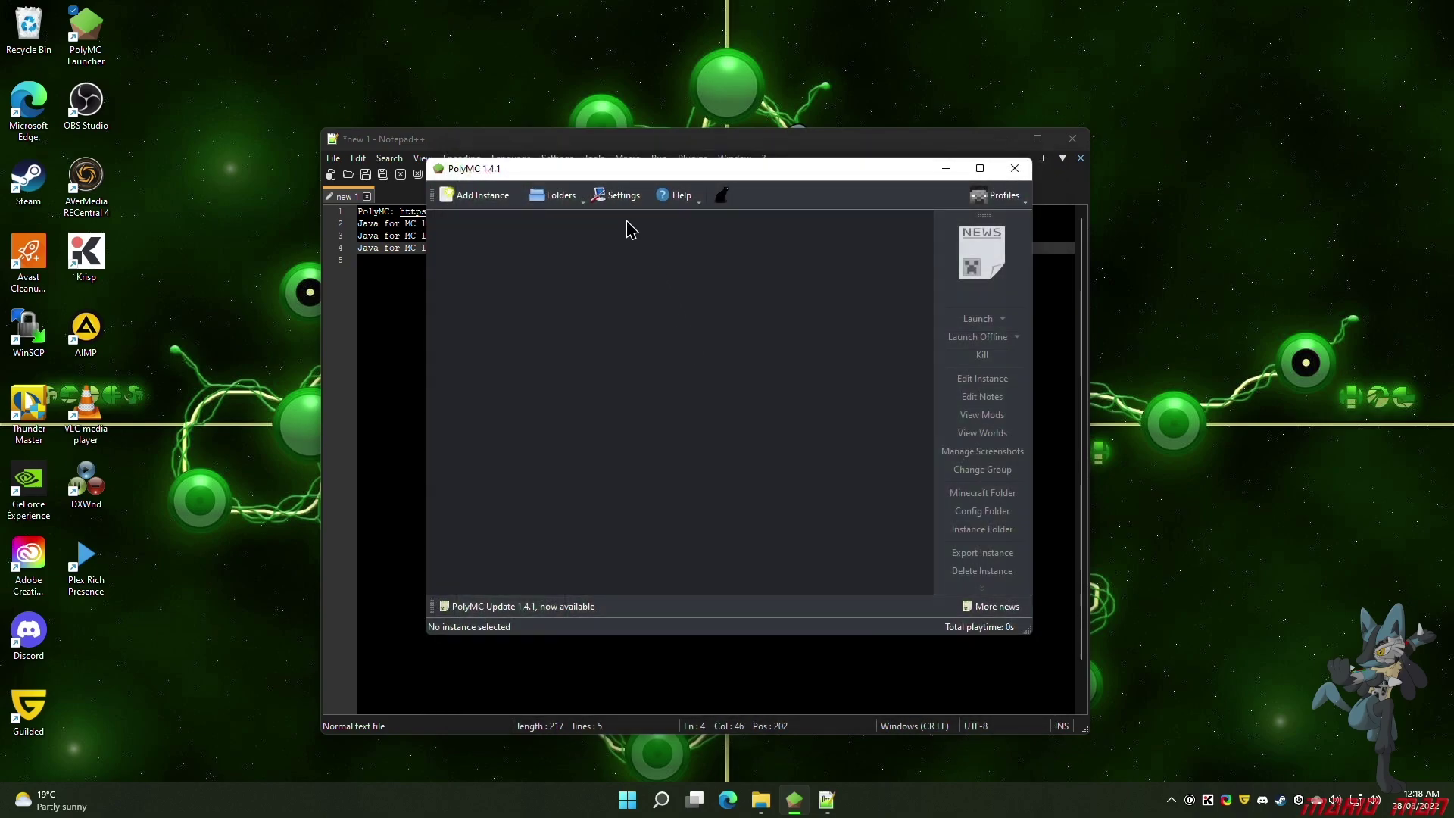
Change the Minecraft game window size from 854 wide to 1920 × 1015 in launcher settings
{"action": "left_click", "coordinate": [620, 198]}
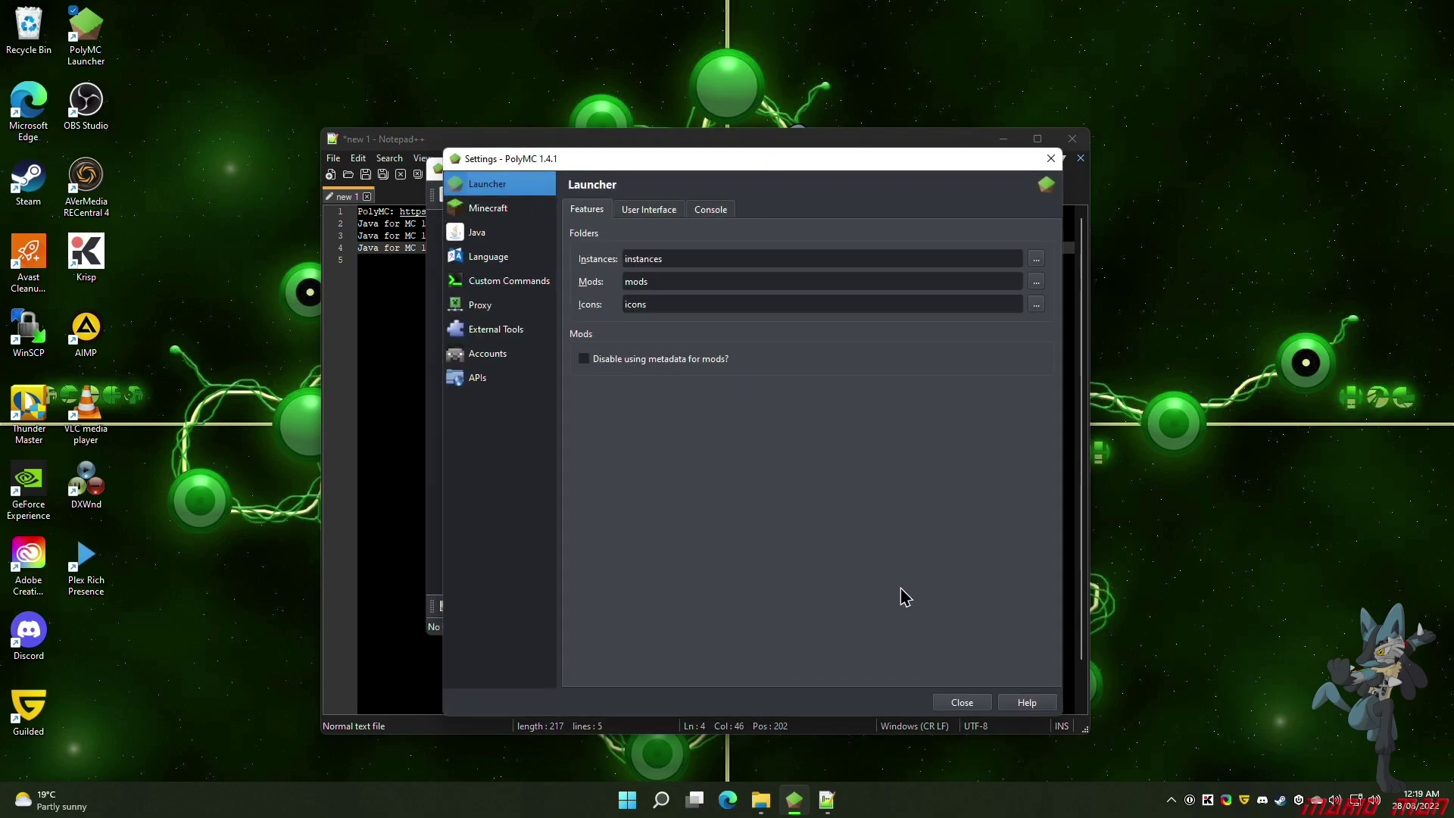
{"action": "left_click", "coordinate": [505, 218]}
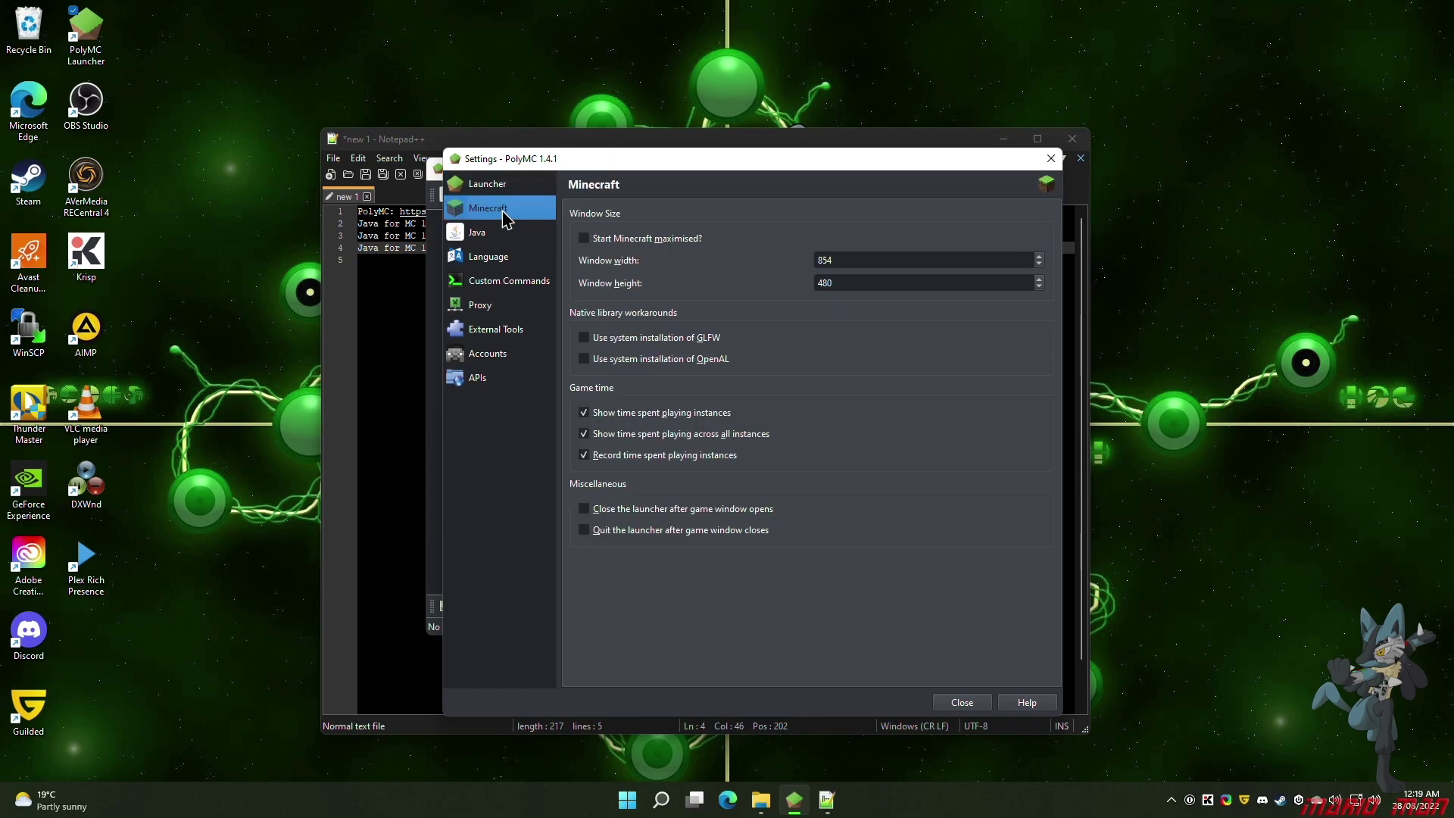
{"action": "double_click", "coordinate": [845, 260]}
{"action": "type", "text": "1920"}
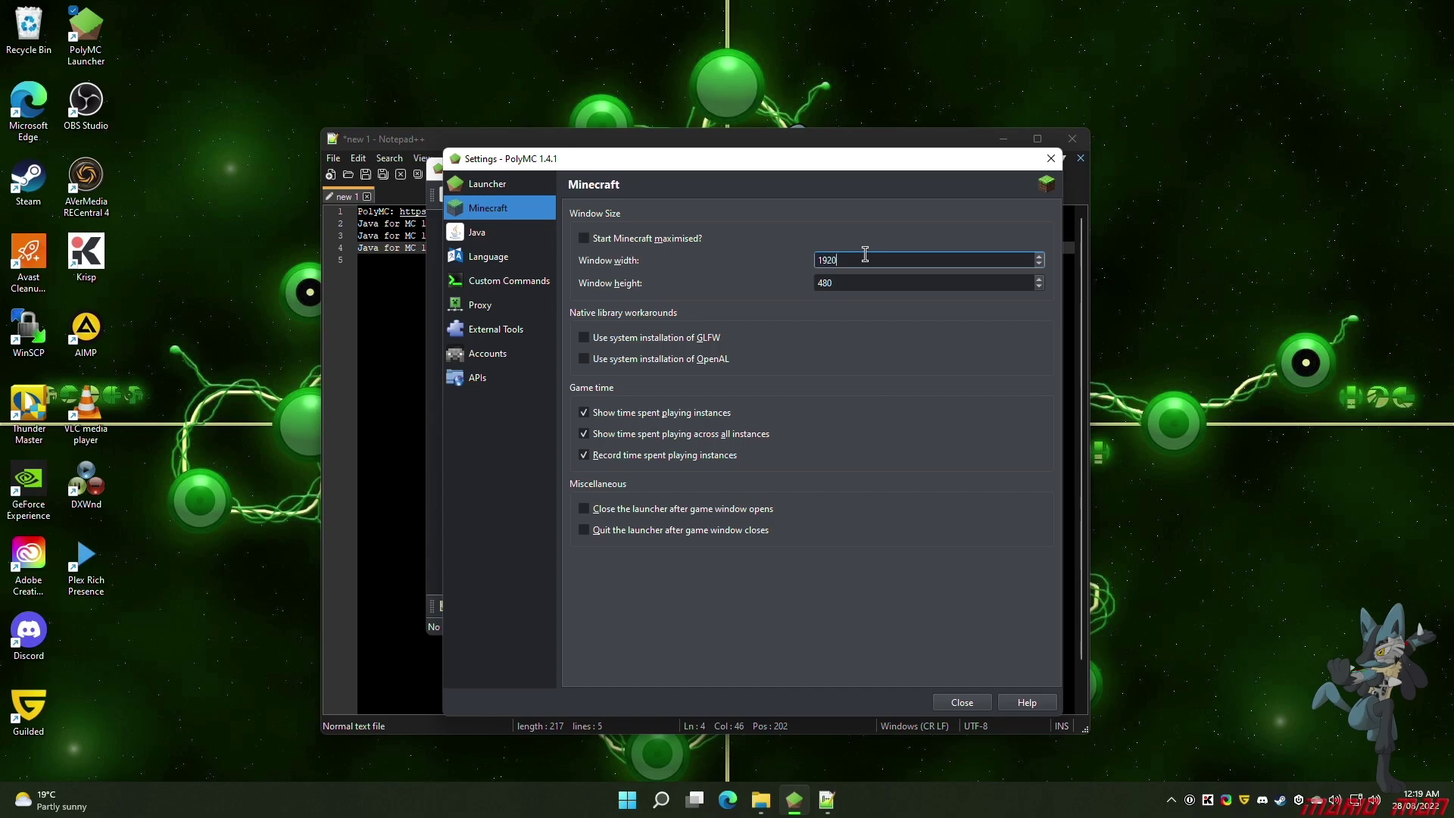
{"action": "key", "text": "Tab"}
{"action": "type", "text": "1015"}
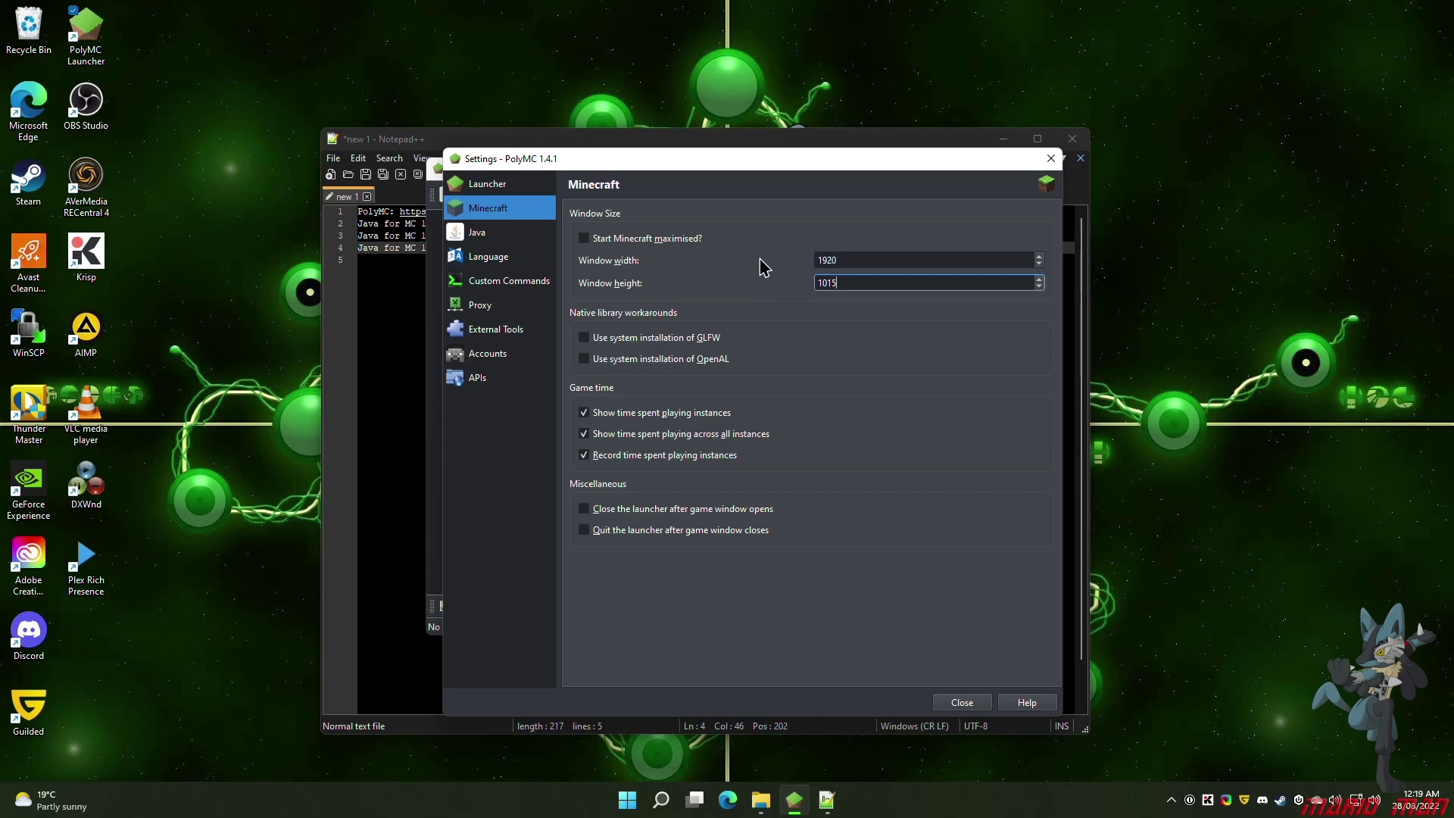
{"action": "left_click", "coordinate": [496, 362]}
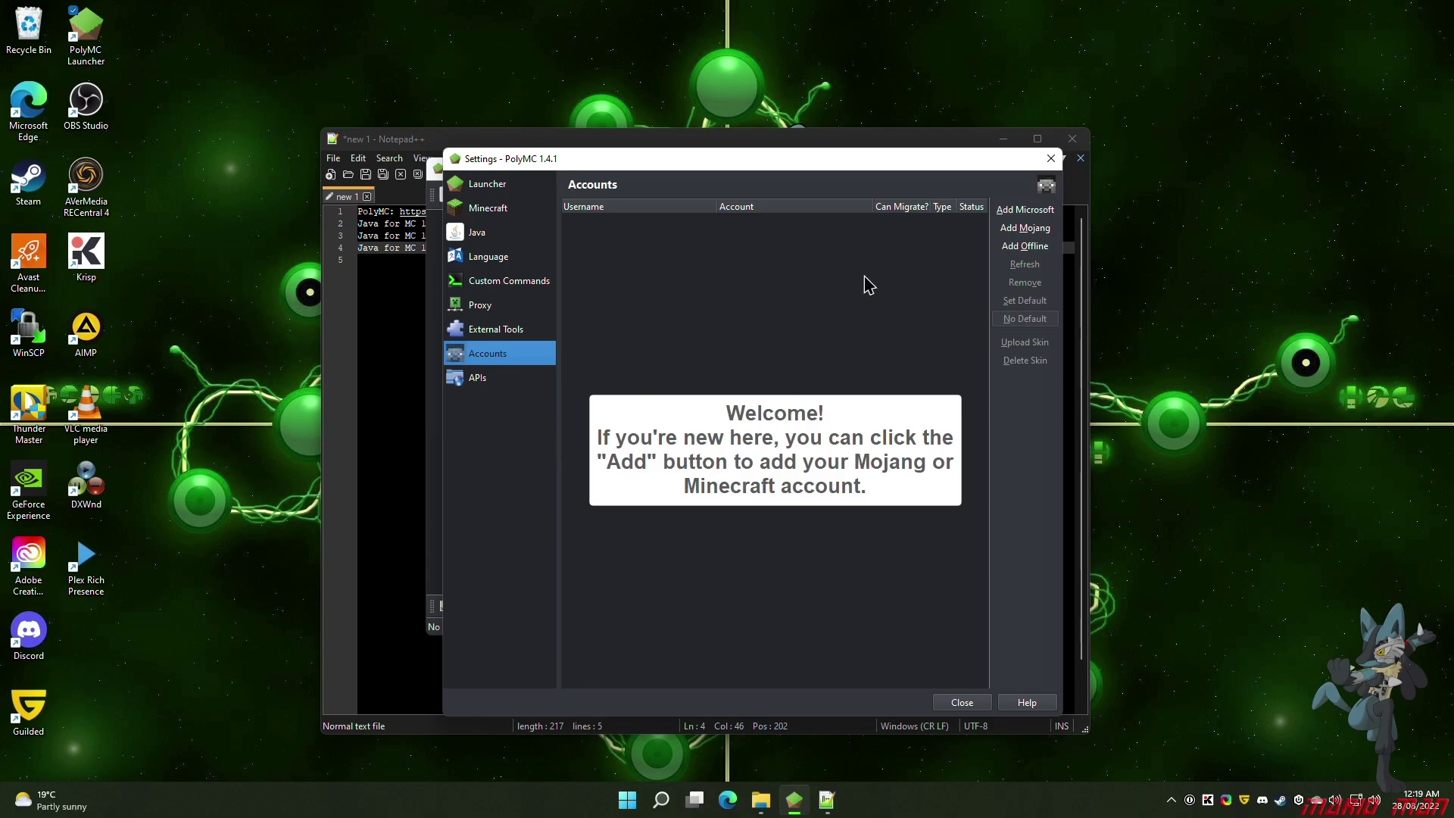
Sign in a Microsoft account with the login code, then close Settings
{"action": "left_click", "coordinate": [1023, 210]}
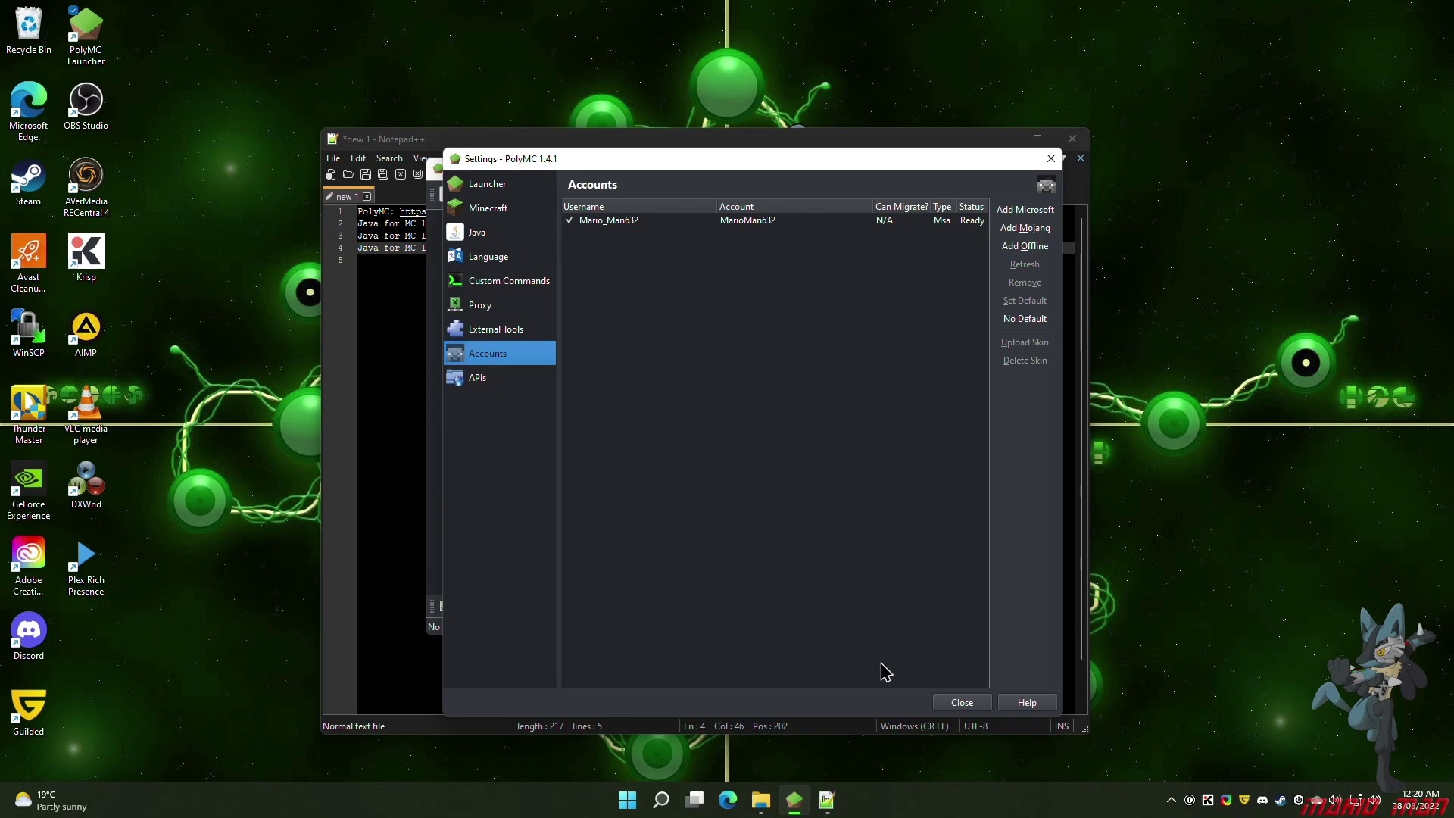
{"action": "left_click", "coordinate": [975, 703]}
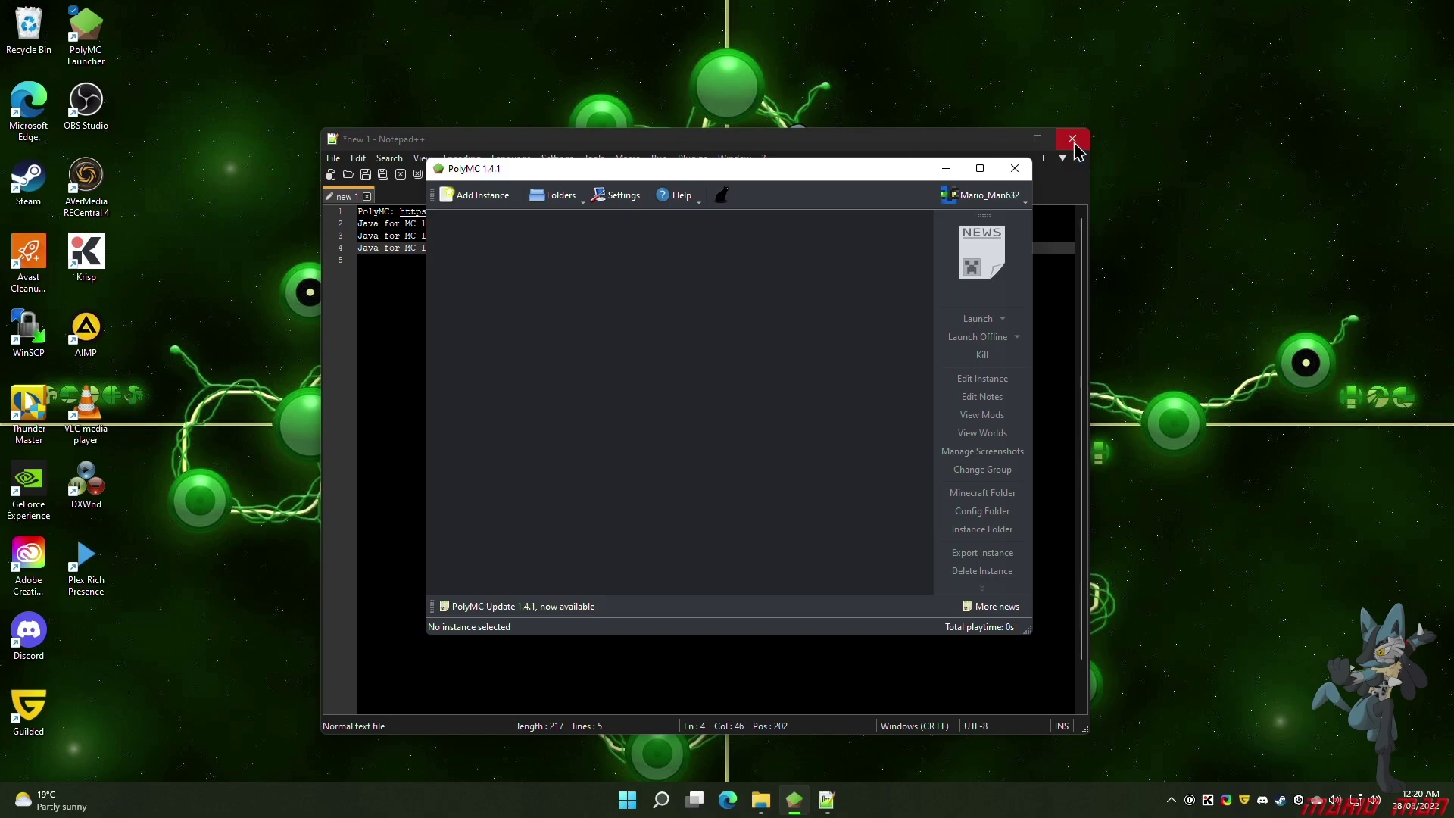
Close Notepad++ and open PolyMC's data folder in File Explorer via View Instance Folder
{"action": "left_click", "coordinate": [1075, 148]}
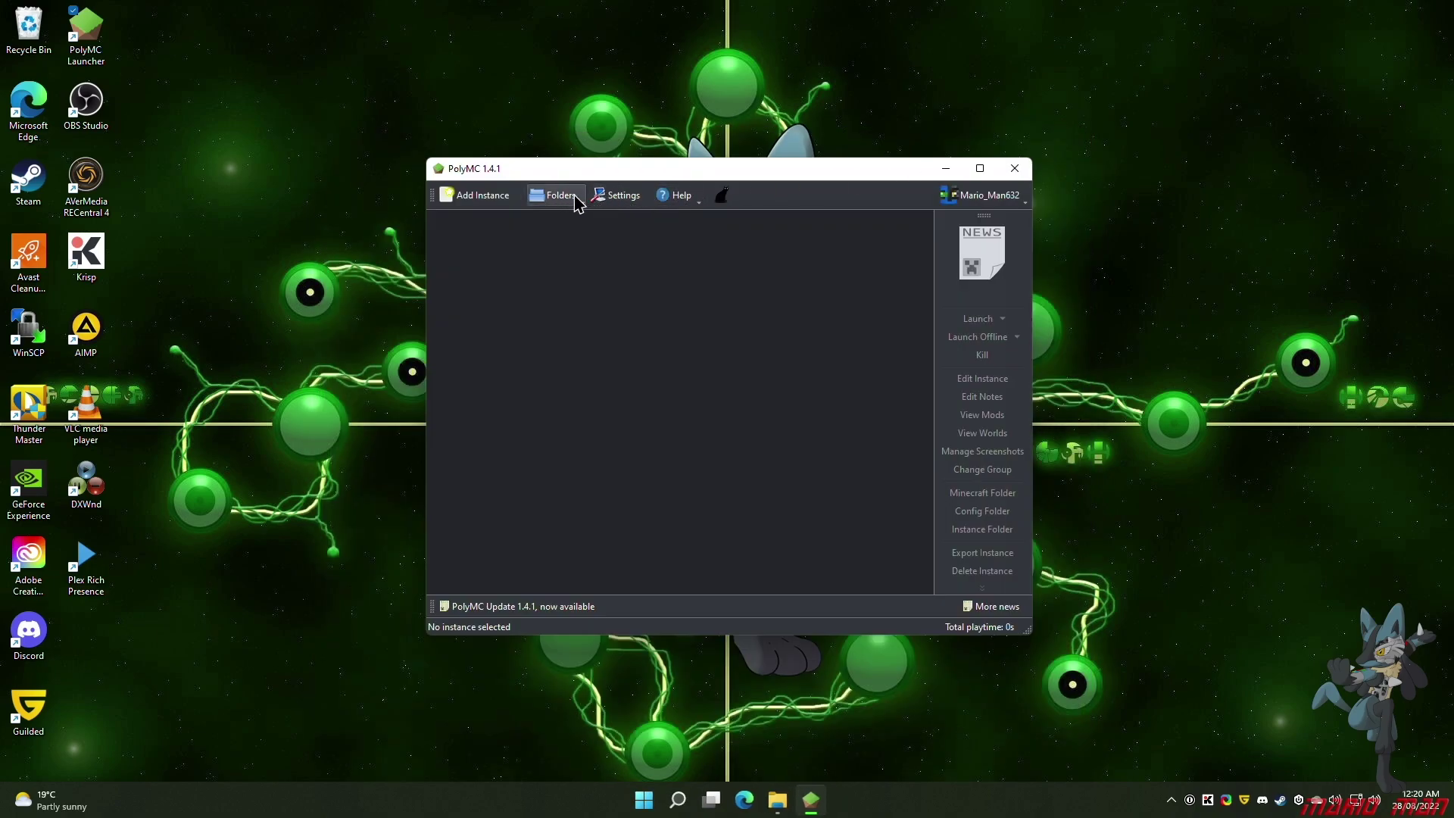
{"action": "left_click", "coordinate": [574, 198]}
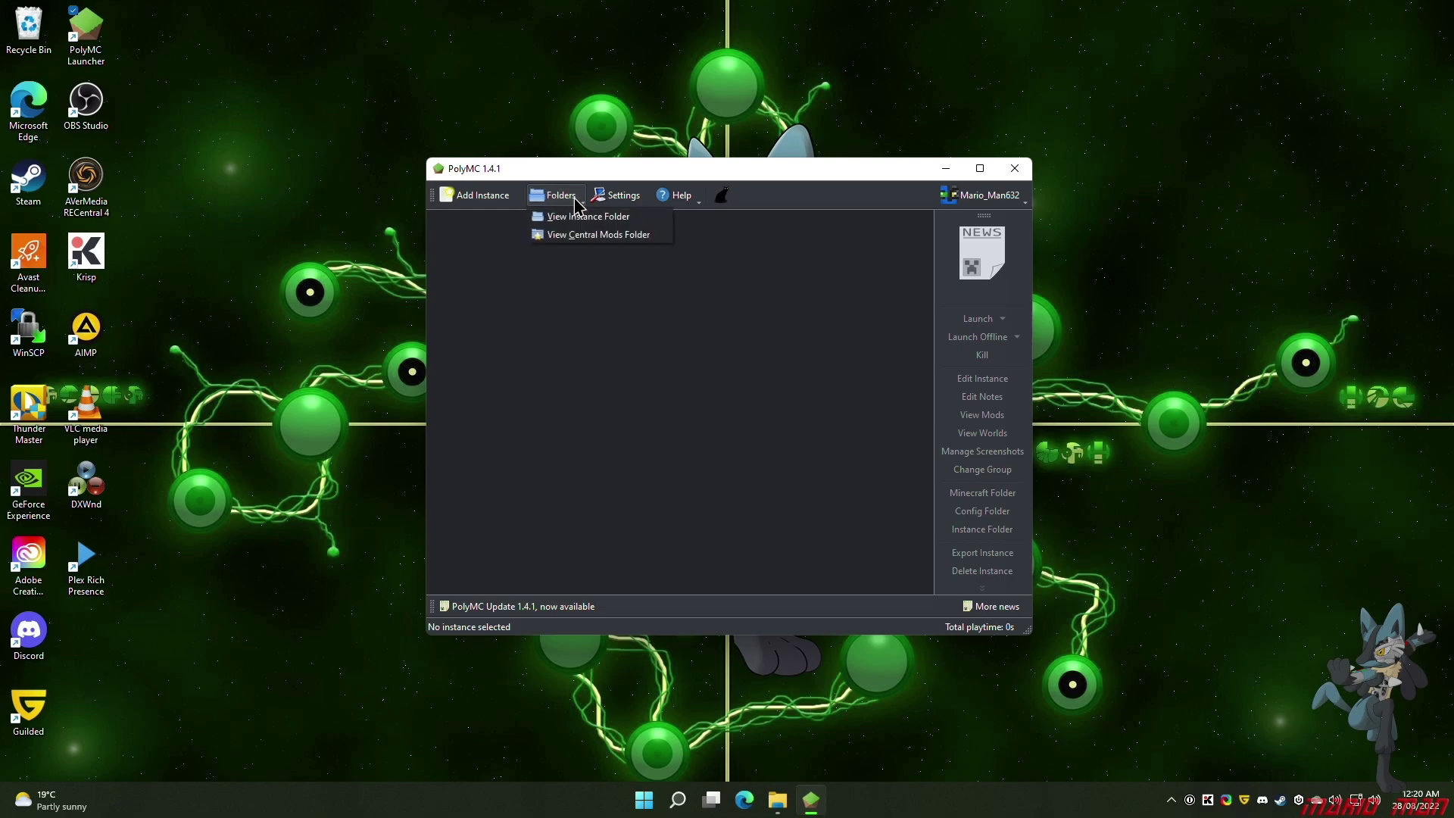
{"action": "left_click", "coordinate": [608, 221]}
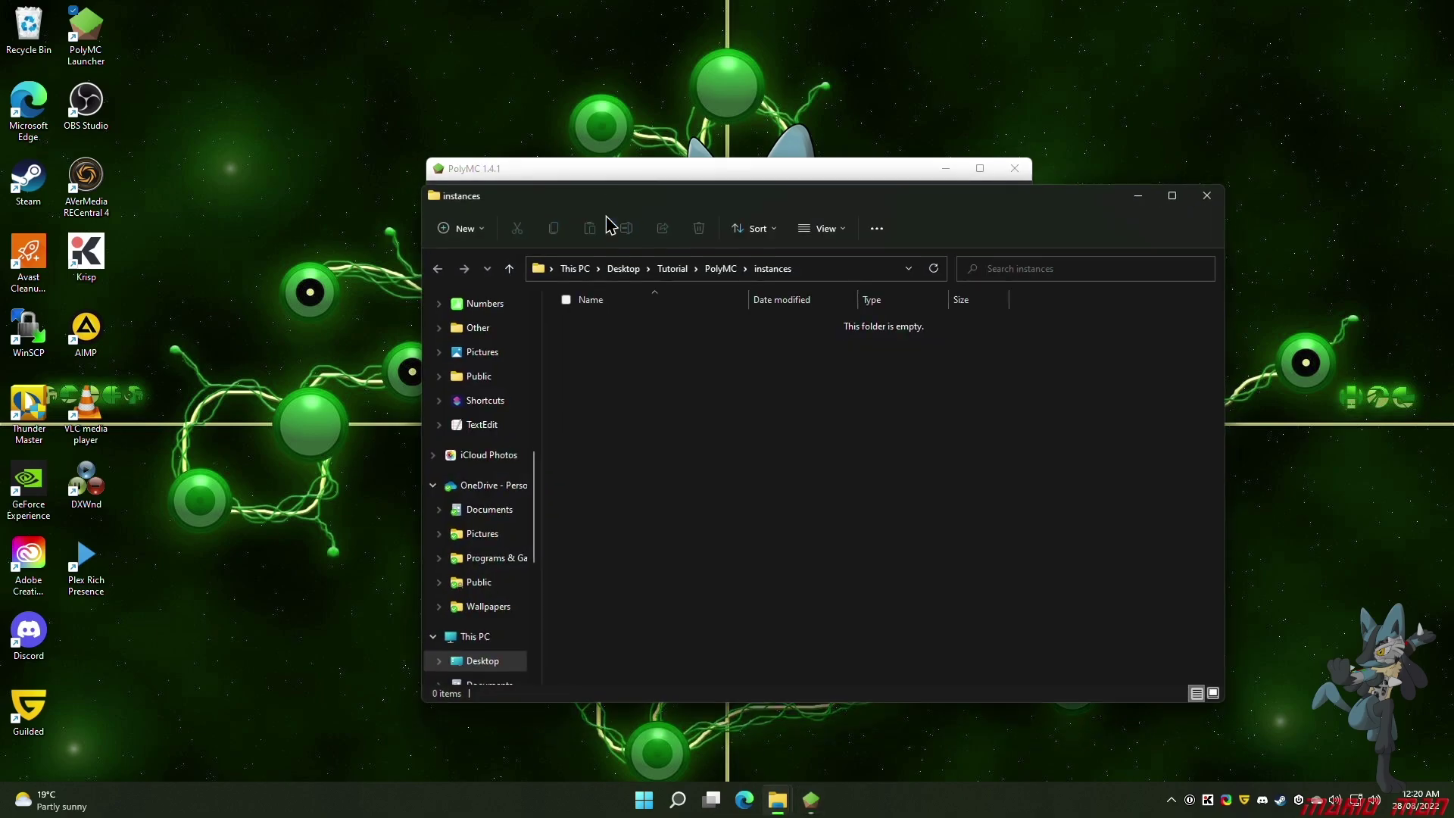
{"action": "left_click_drag", "start_coordinate": [845, 206], "coordinate": [1088, 261]}
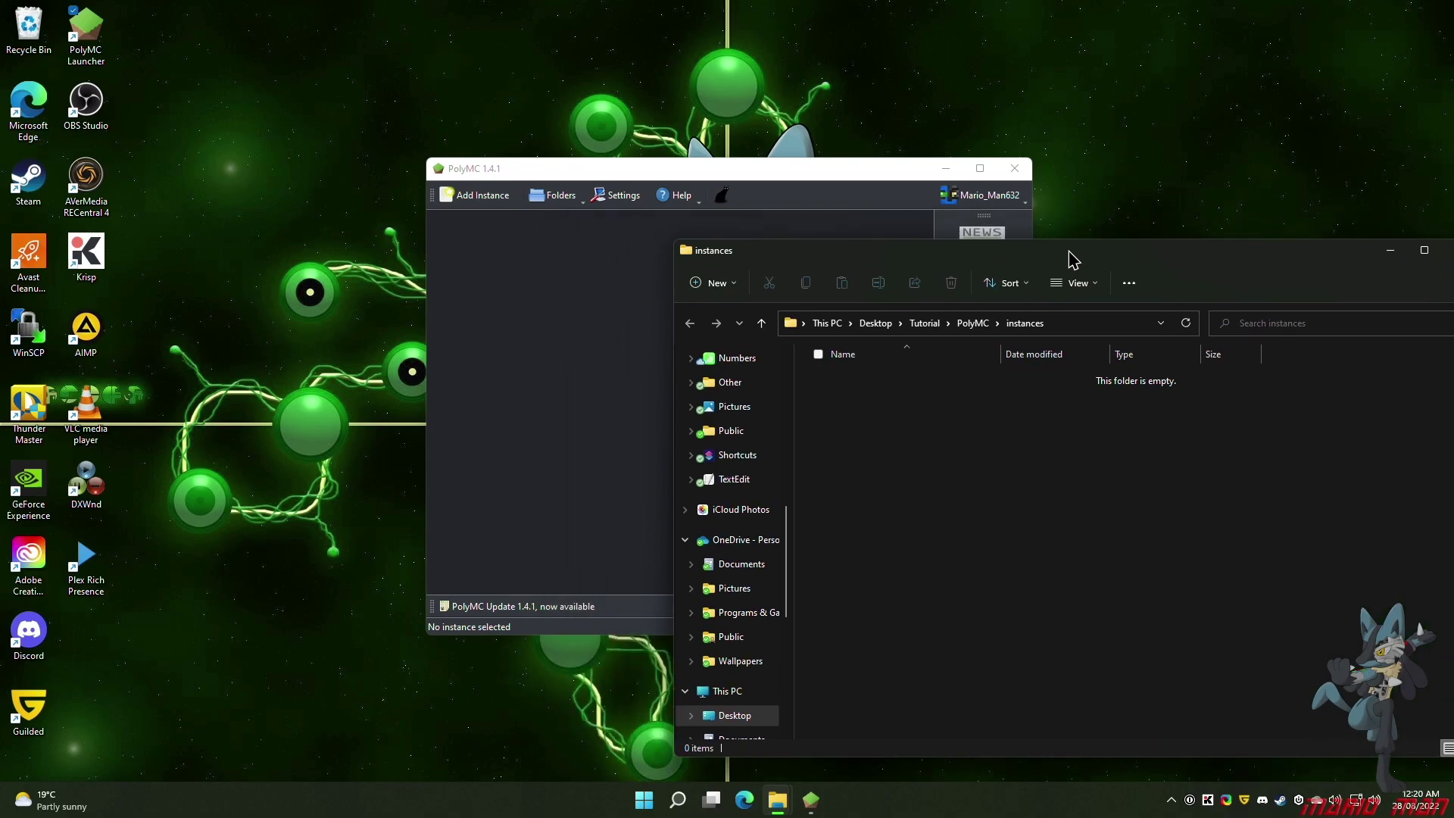
{"action": "left_click", "coordinate": [972, 323]}
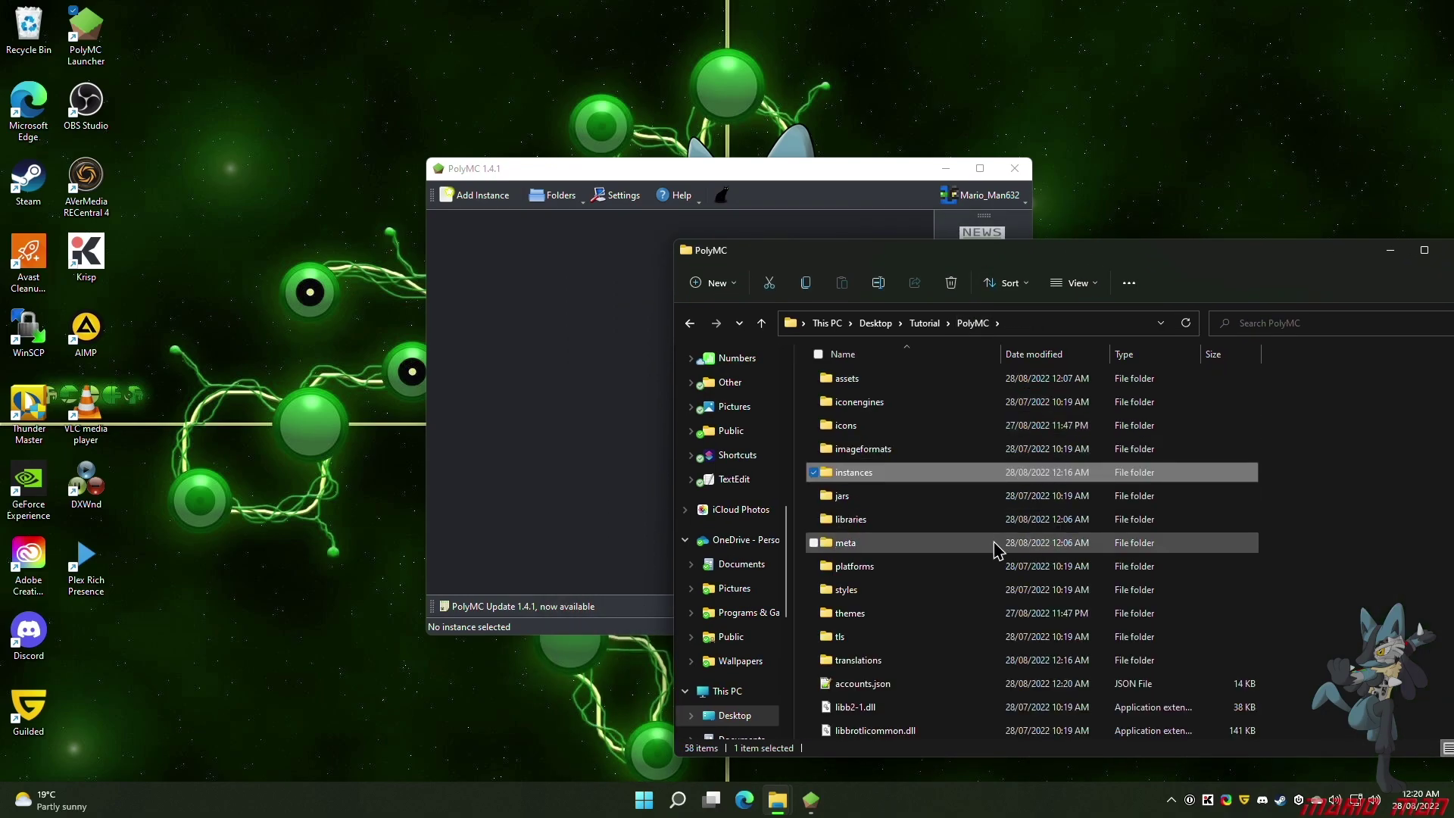
{"action": "left_click", "coordinate": [615, 233]}
{"action": "mouse_move", "coordinate": [777, 800]}
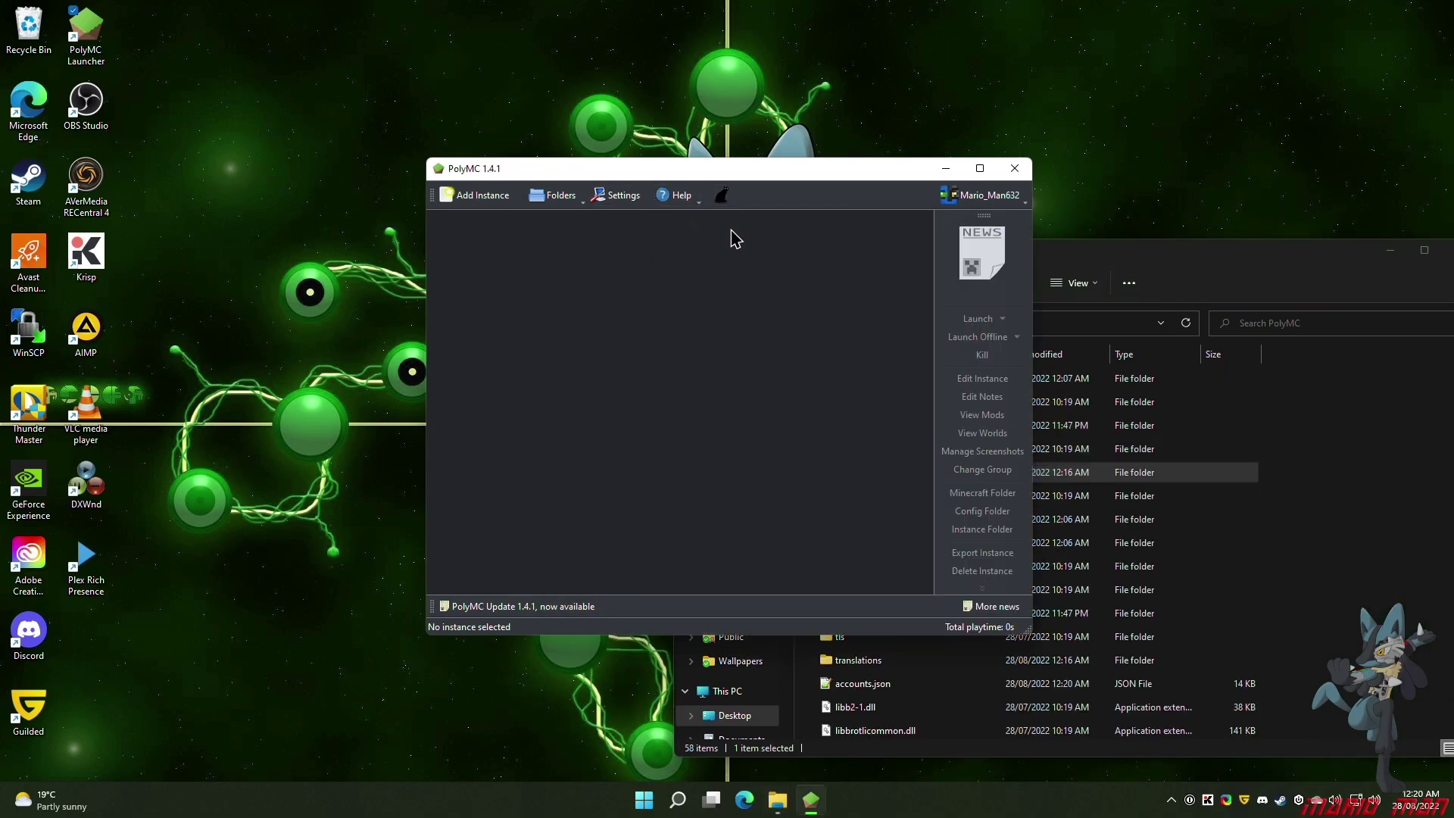
Open the MultiMC folder and select its instances and icons folders
{"action": "left_click", "coordinate": [711, 727]}
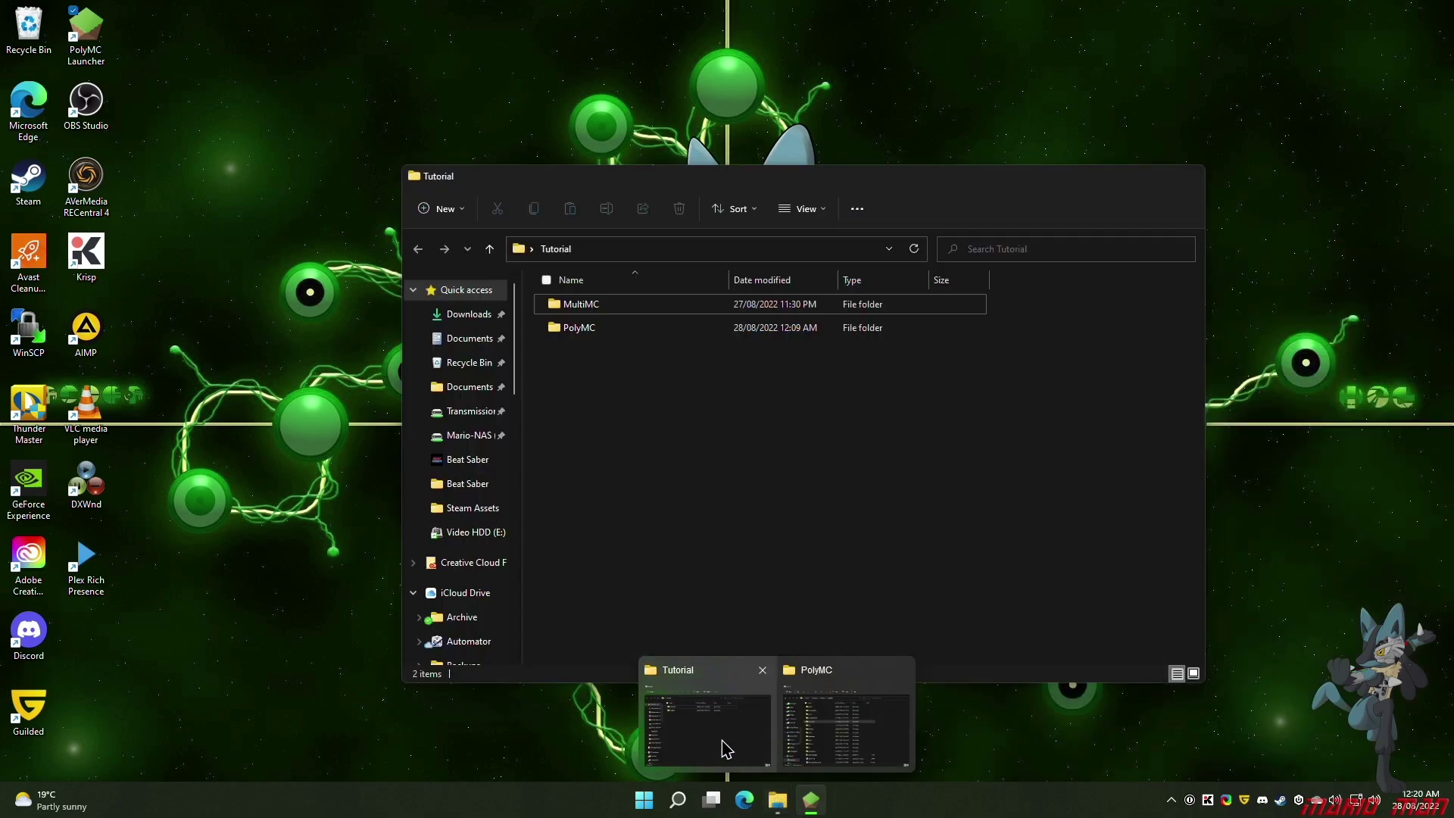
{"action": "left_click", "coordinate": [581, 306]}
{"action": "double_click", "coordinate": [581, 307]}
{"action": "left_click_drag", "start_coordinate": [828, 185], "coordinate": [461, 176]}
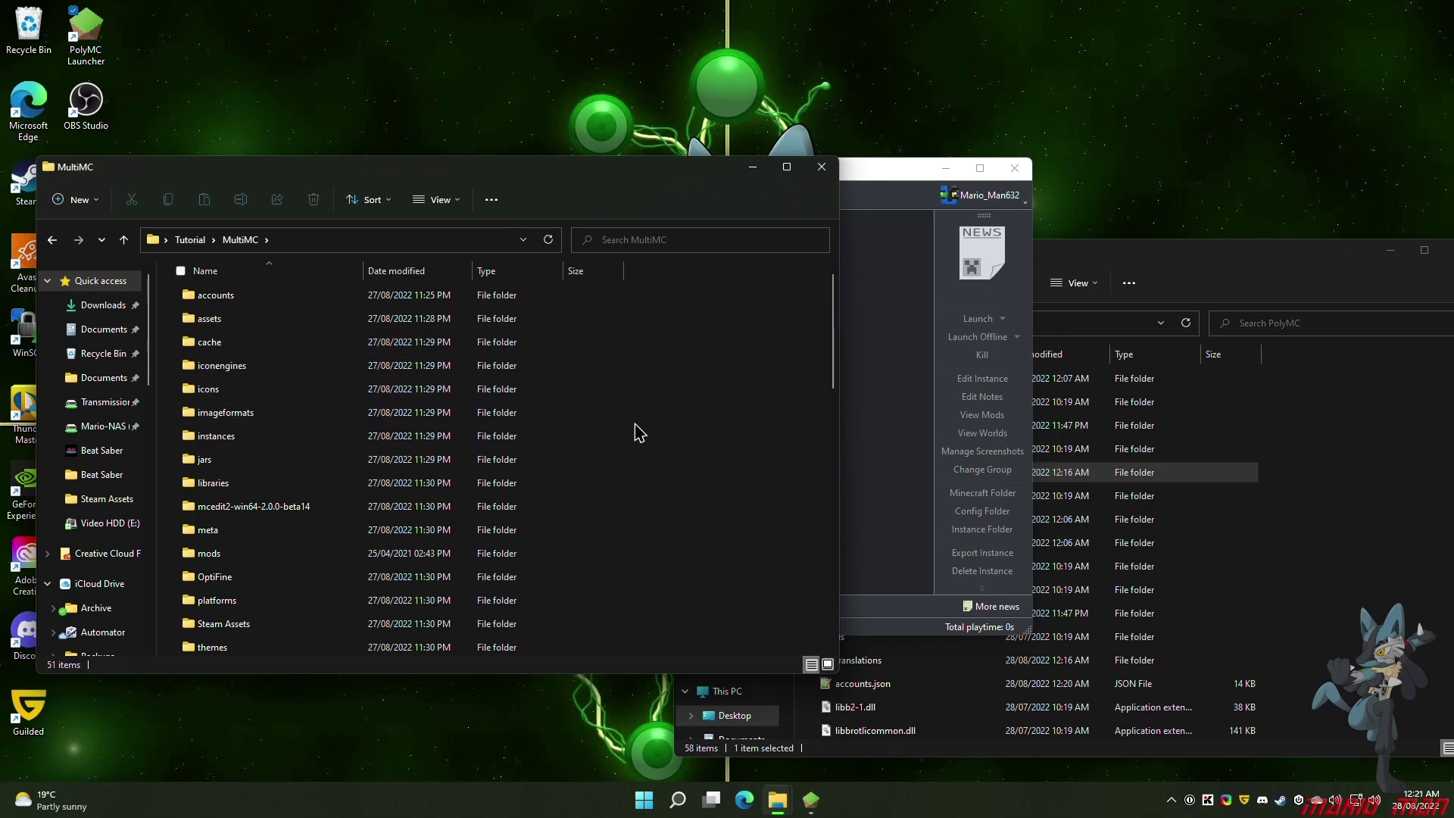
{"action": "scroll", "coordinate": [308, 350], "scroll_direction": "down", "scroll_amount": 3}
{"action": "scroll", "coordinate": [389, 432], "scroll_direction": "down", "scroll_amount": 3}
{"action": "scroll", "coordinate": [373, 534], "scroll_direction": "down", "scroll_amount": 3}
{"action": "scroll", "coordinate": [374, 534], "scroll_direction": "up", "scroll_amount": 5}
{"action": "scroll", "coordinate": [288, 379], "scroll_direction": "up", "scroll_amount": 3}
{"action": "left_click", "coordinate": [223, 326]}
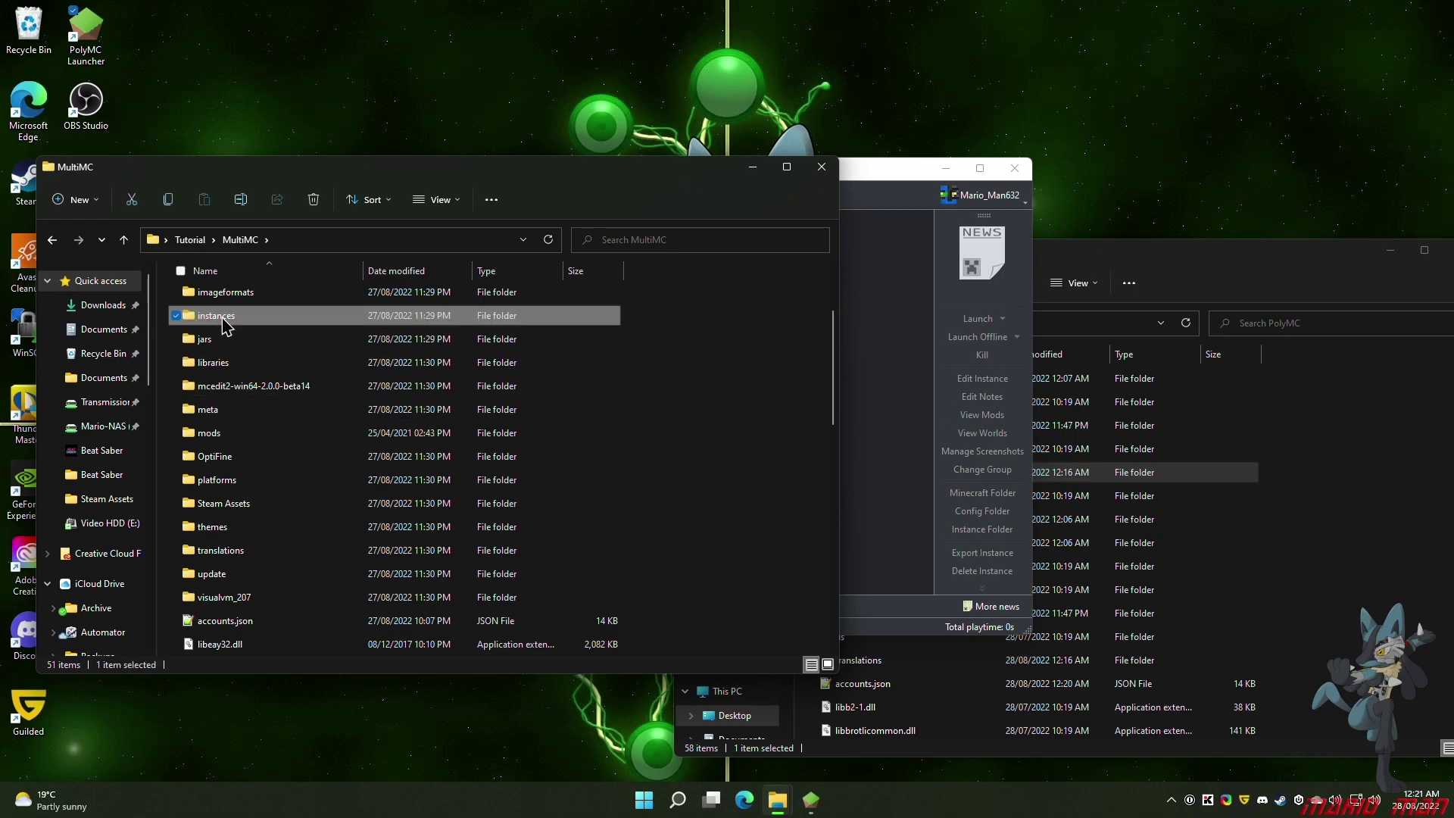
{"action": "scroll", "coordinate": [367, 400], "scroll_direction": "up", "scroll_amount": 2}
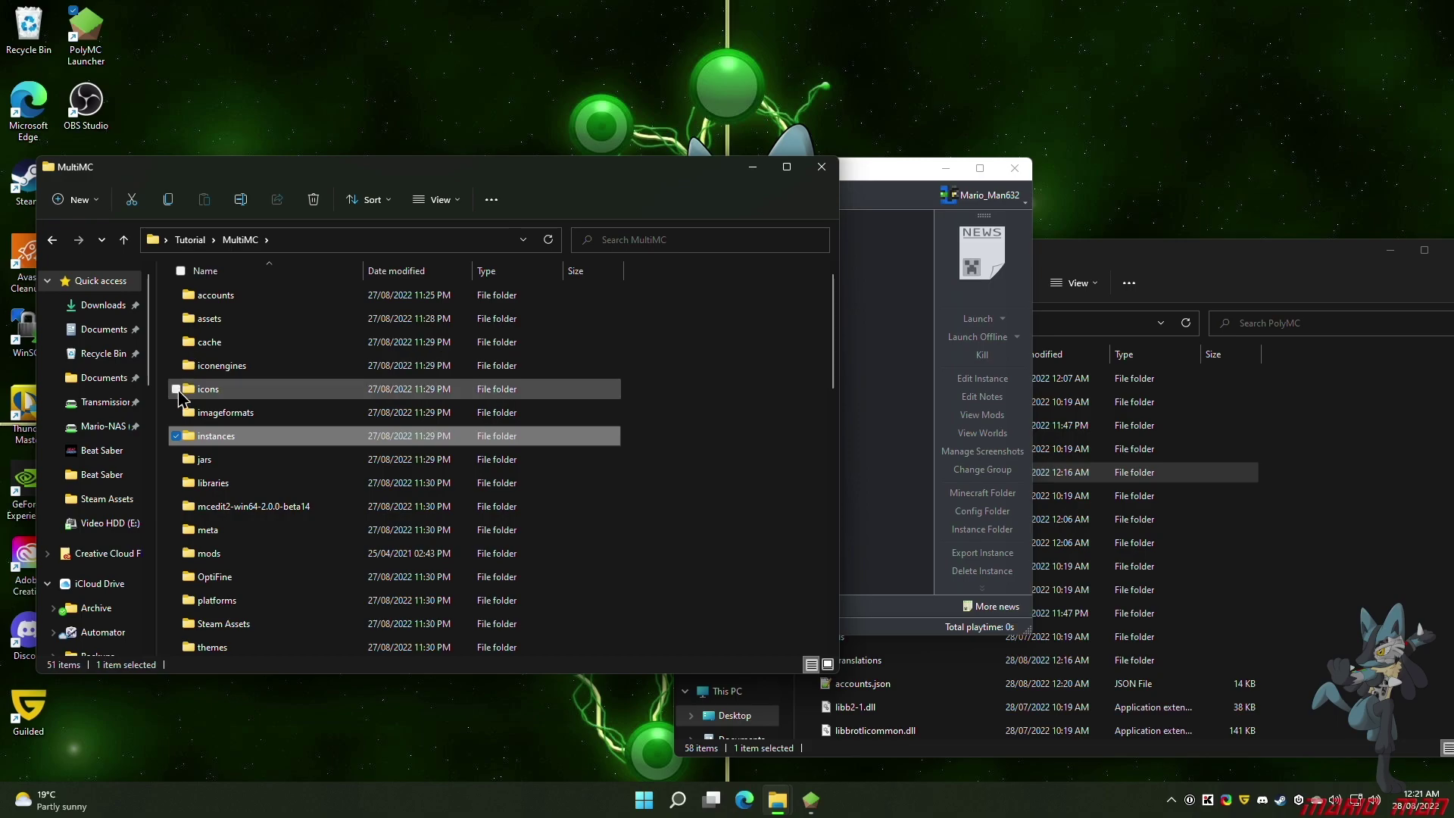
{"action": "left_click", "coordinate": [177, 389]}
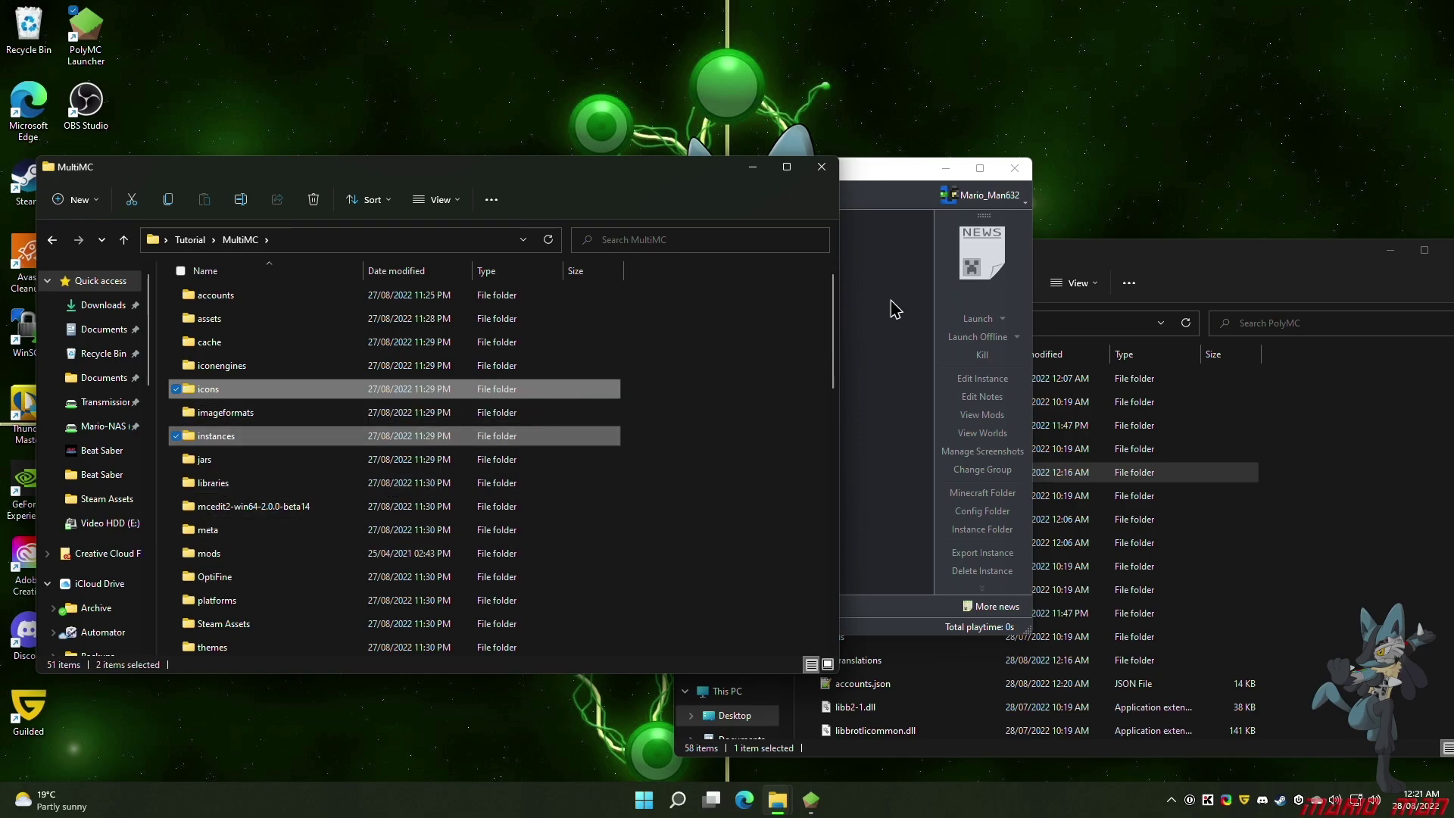
Close the running launcher and move instances and icons into the PolyMC folder
{"action": "left_click", "coordinate": [1181, 263]}
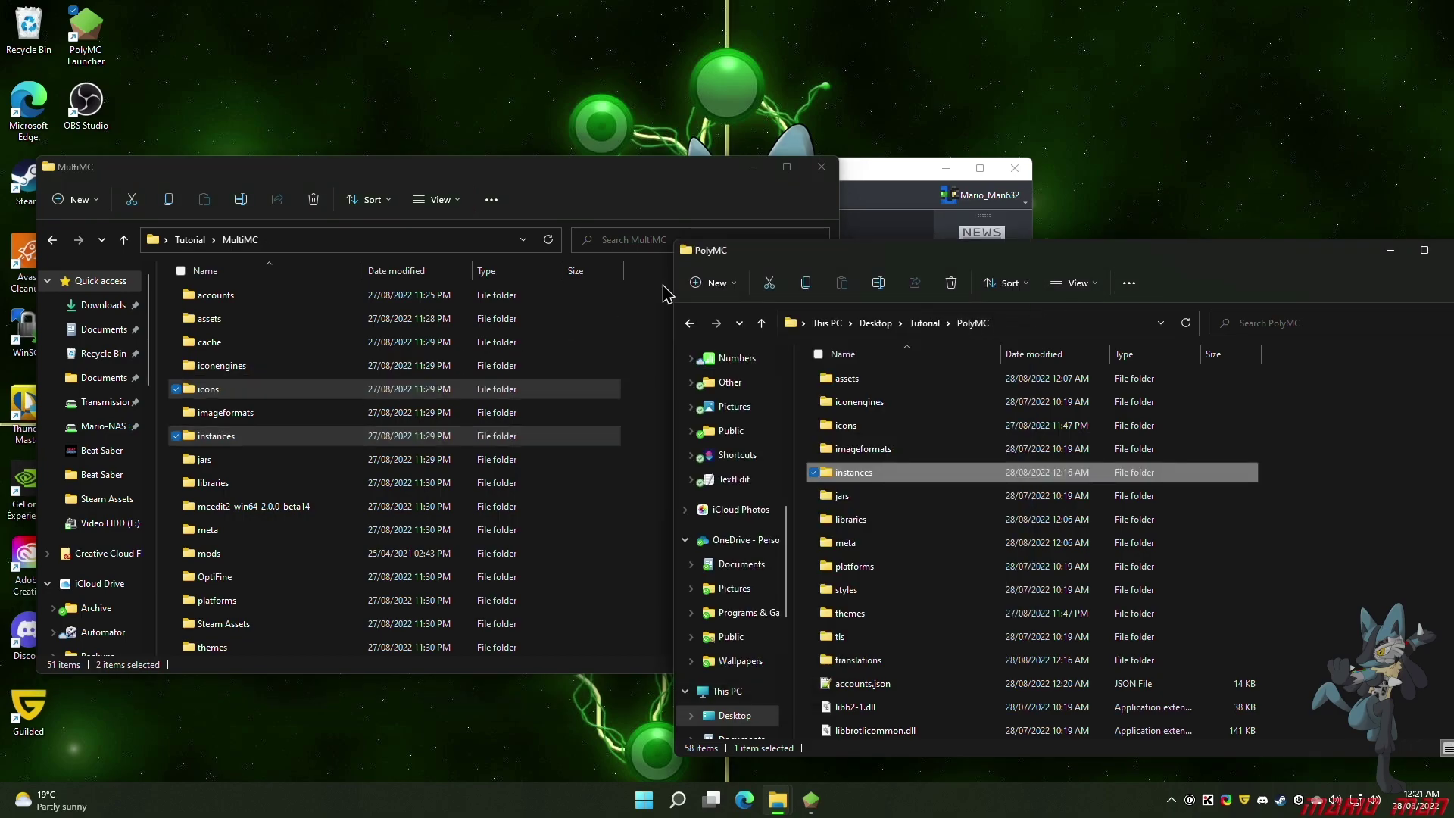
{"action": "left_click", "coordinate": [895, 203]}
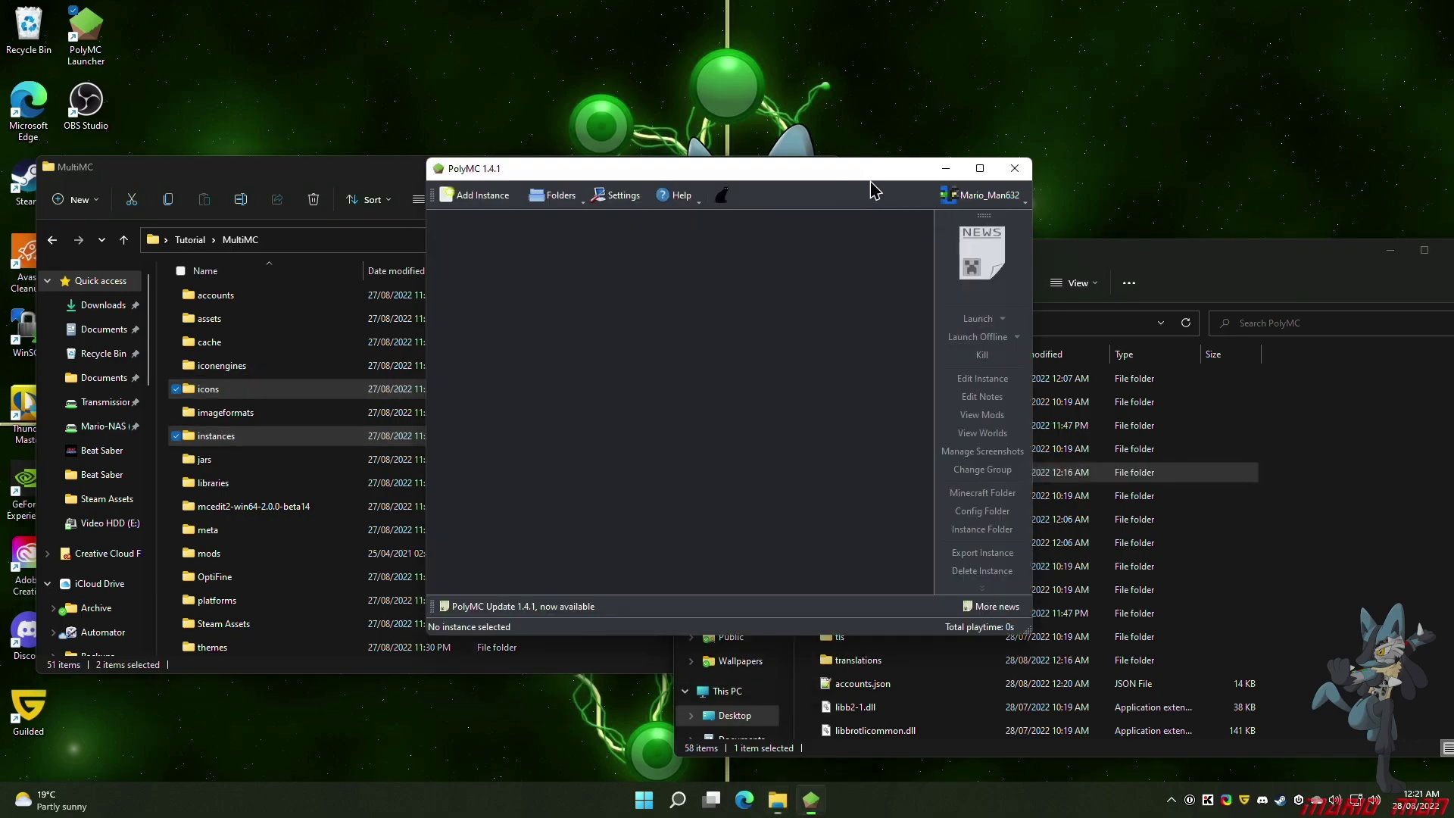
{"action": "left_click", "coordinate": [1014, 168]}
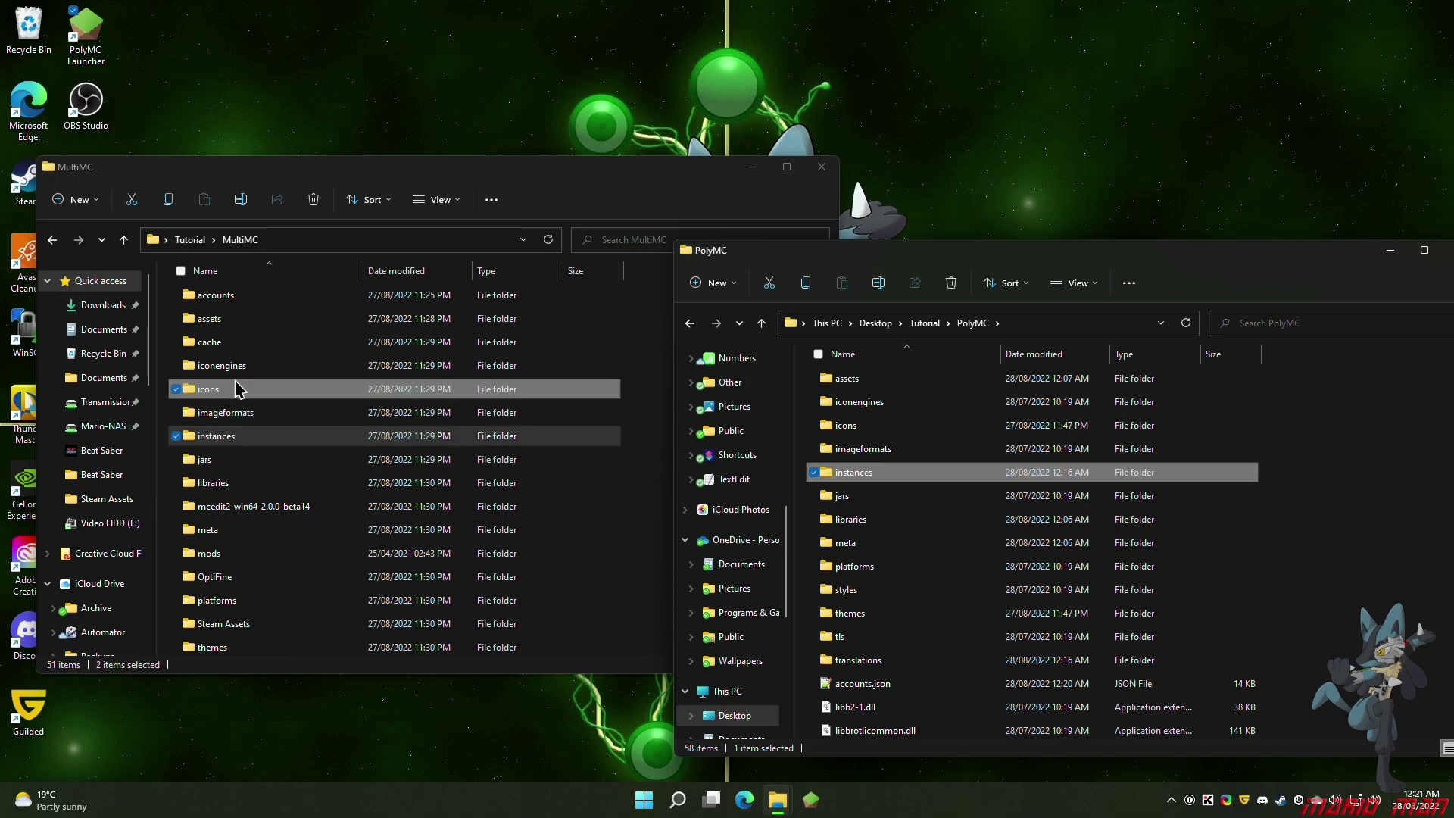
{"action": "left_click_drag", "start_coordinate": [234, 390], "coordinate": [1315, 465]}
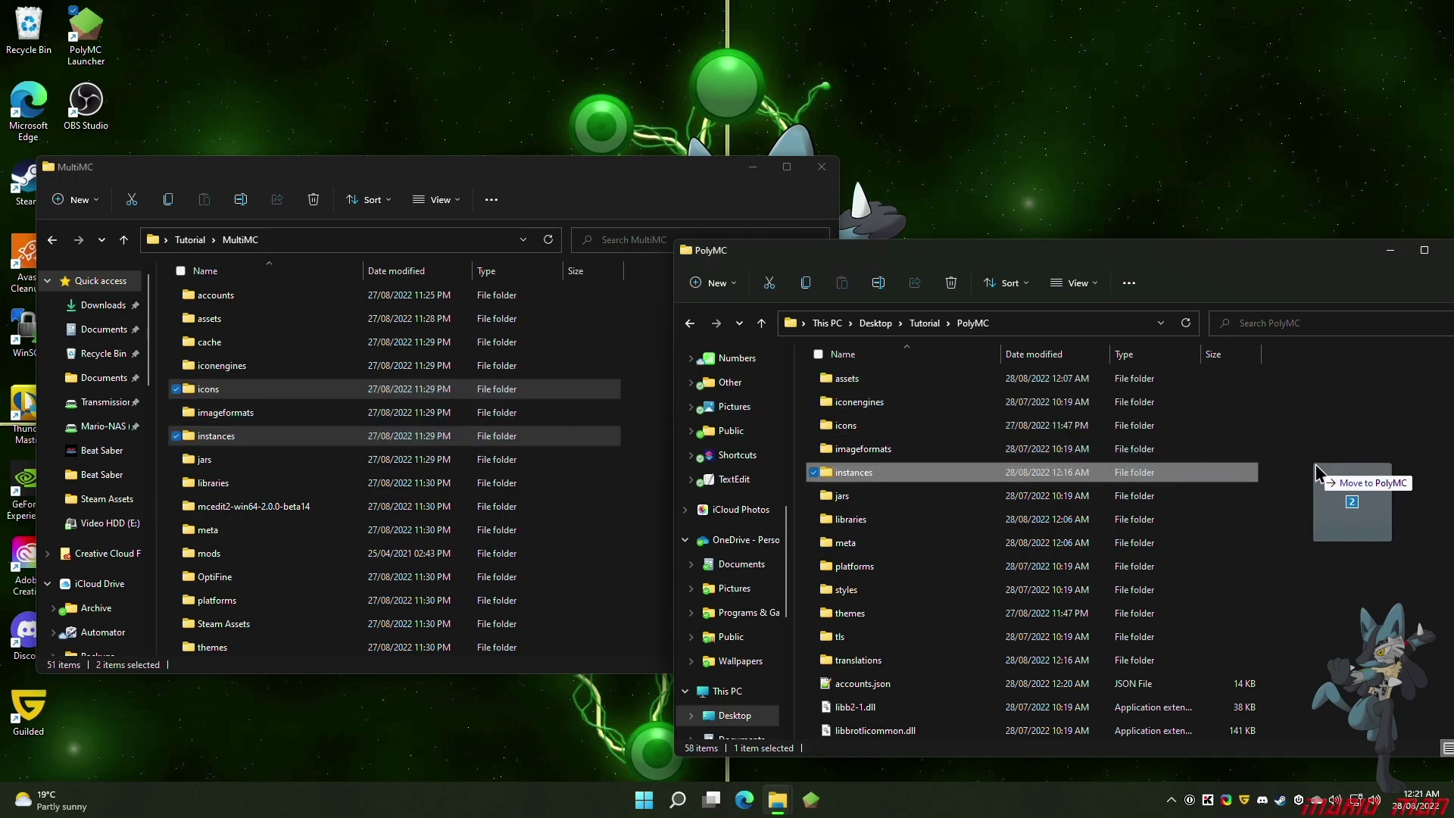
{"action": "key", "text": "ctrl"}
{"action": "key", "text": "ctrl"}
{"action": "left_click_drag", "start_coordinate": [1316, 465], "coordinate": [1327, 421]}
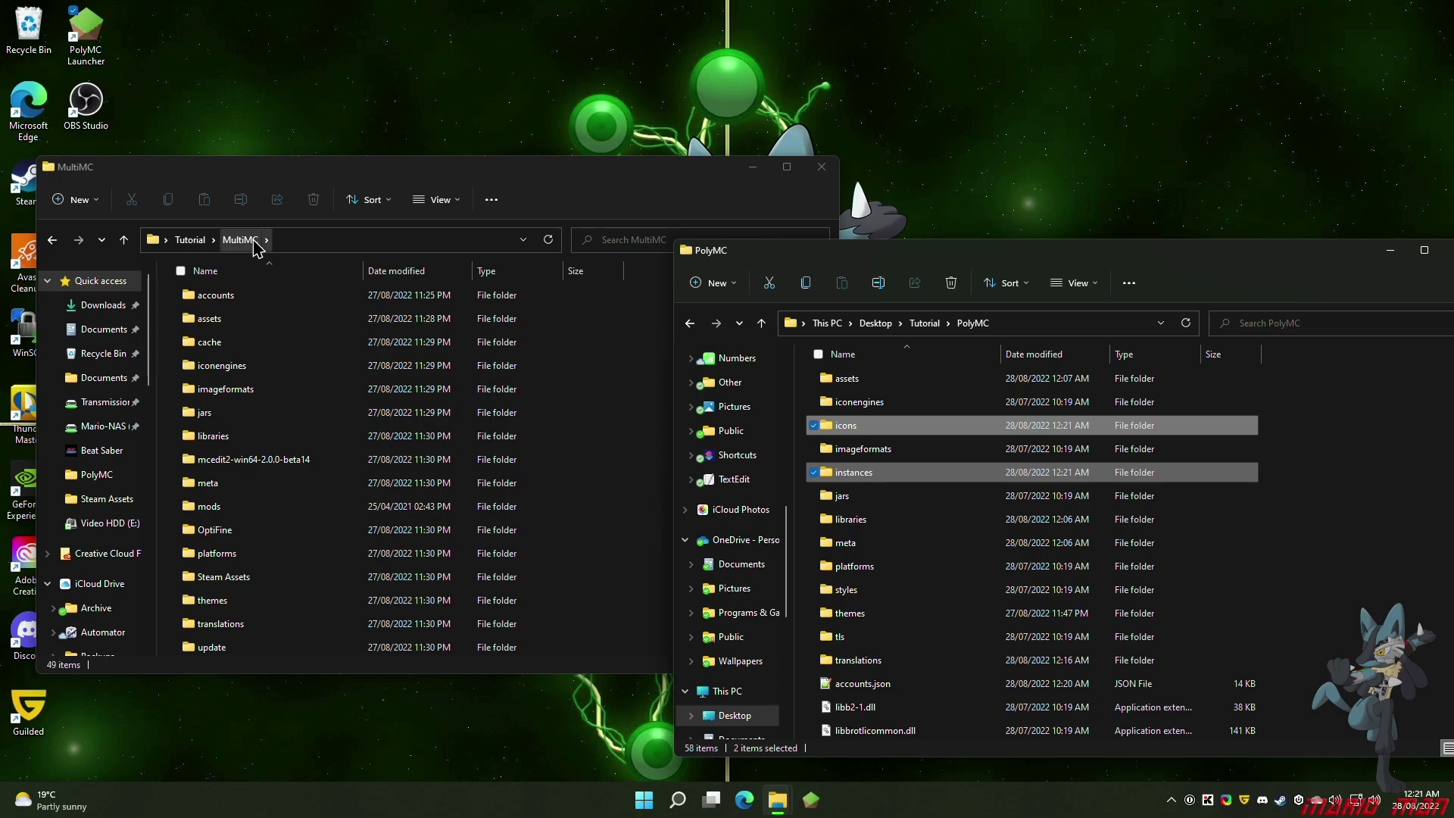
Delete the MultiMC folder, close Tutorial, and centre the PolyMC folder window
{"action": "left_click", "coordinate": [204, 246]}
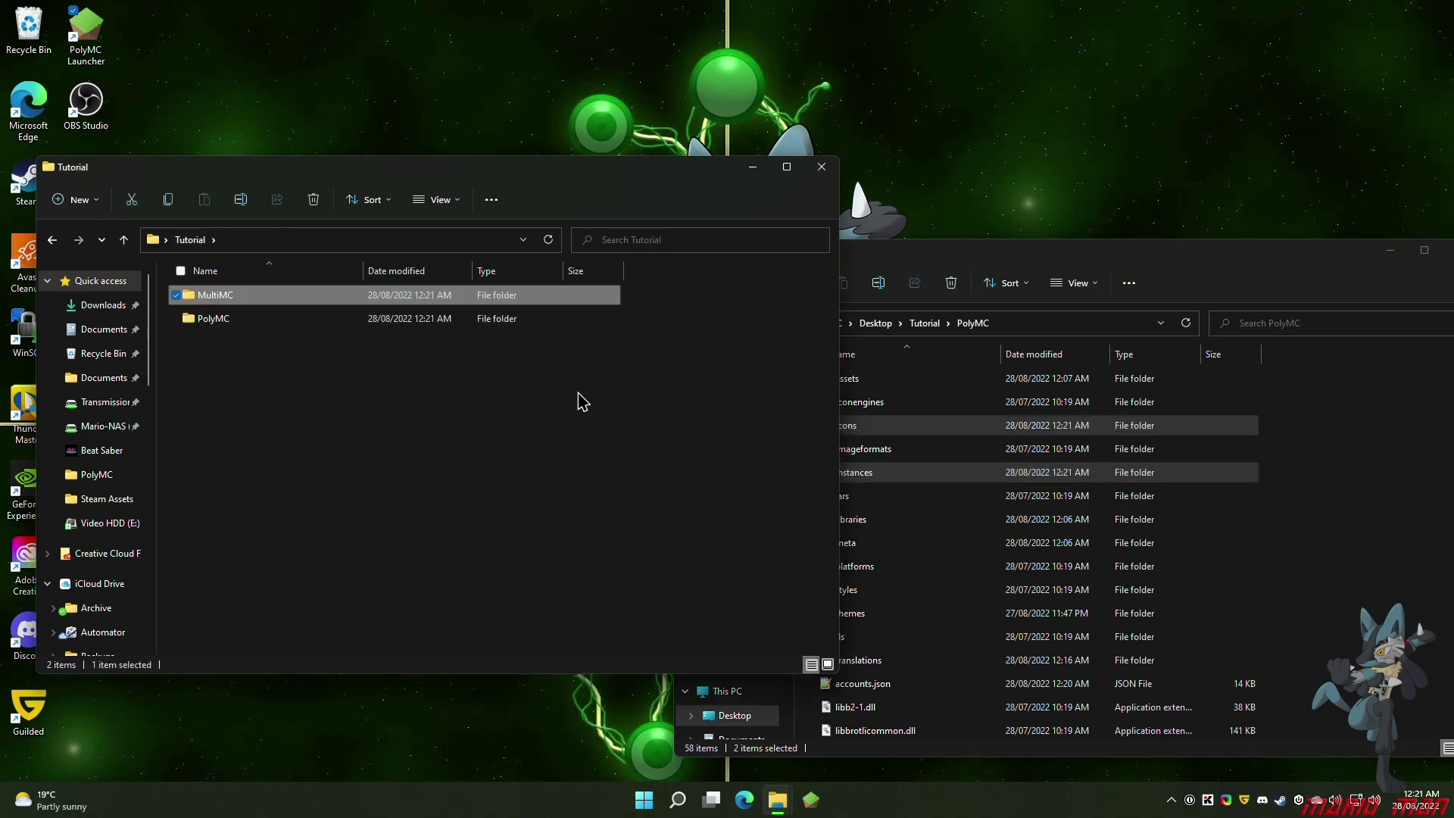
{"action": "key", "text": "Delete"}
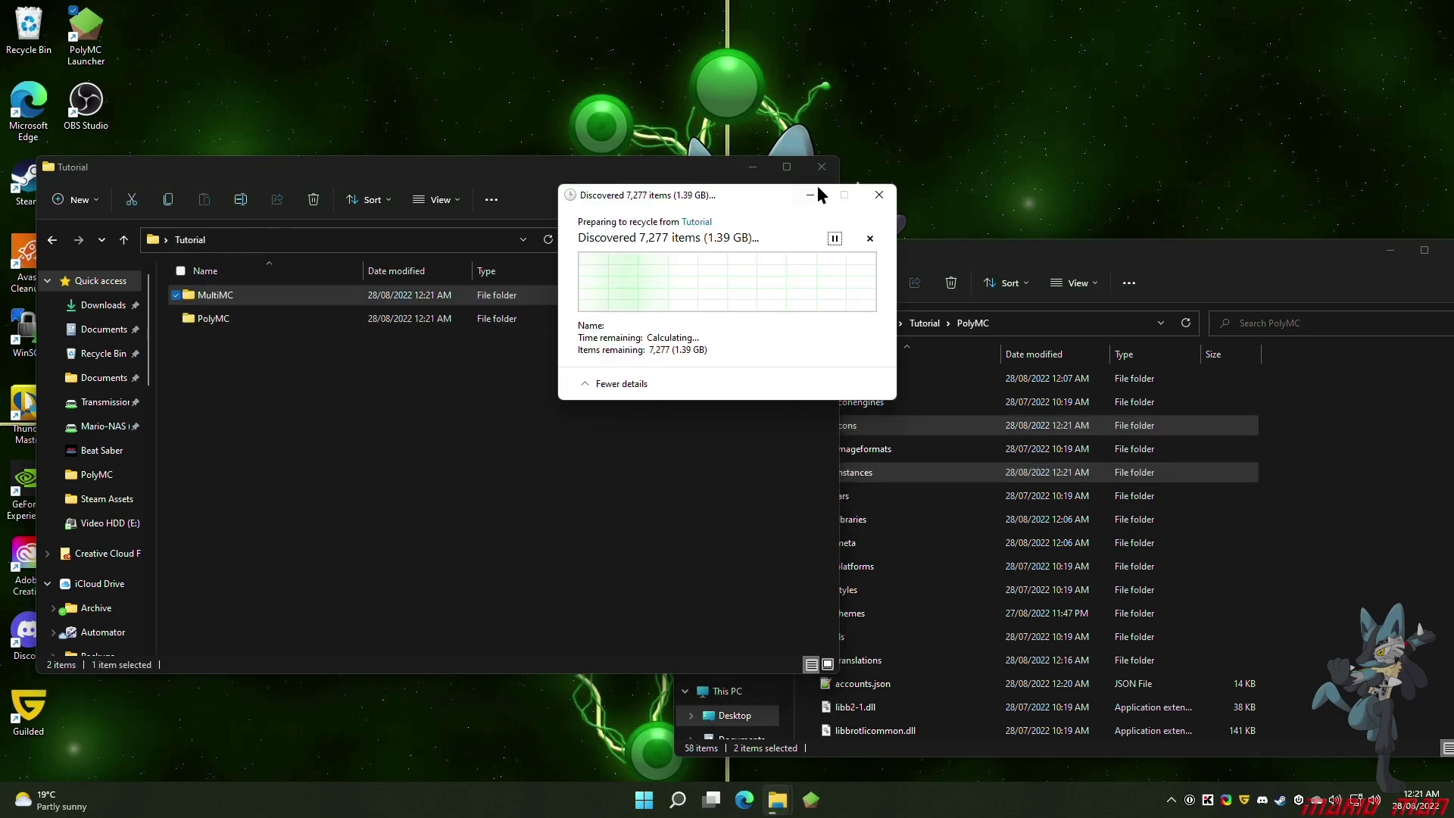
{"action": "left_click", "coordinate": [821, 167]}
{"action": "left_click_drag", "start_coordinate": [750, 197], "coordinate": [214, 130]}
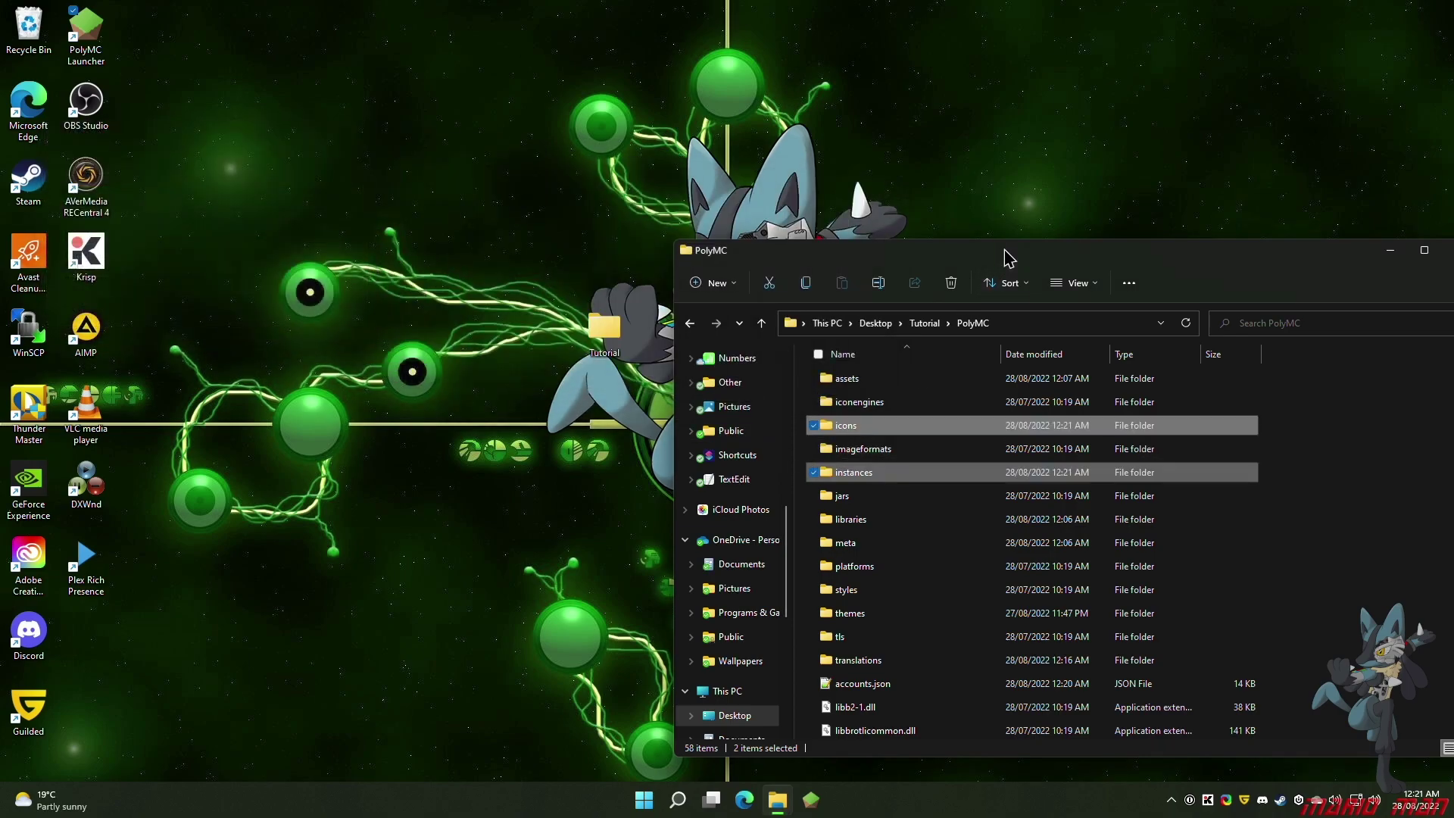
{"action": "left_click_drag", "start_coordinate": [1004, 257], "coordinate": [690, 183]}
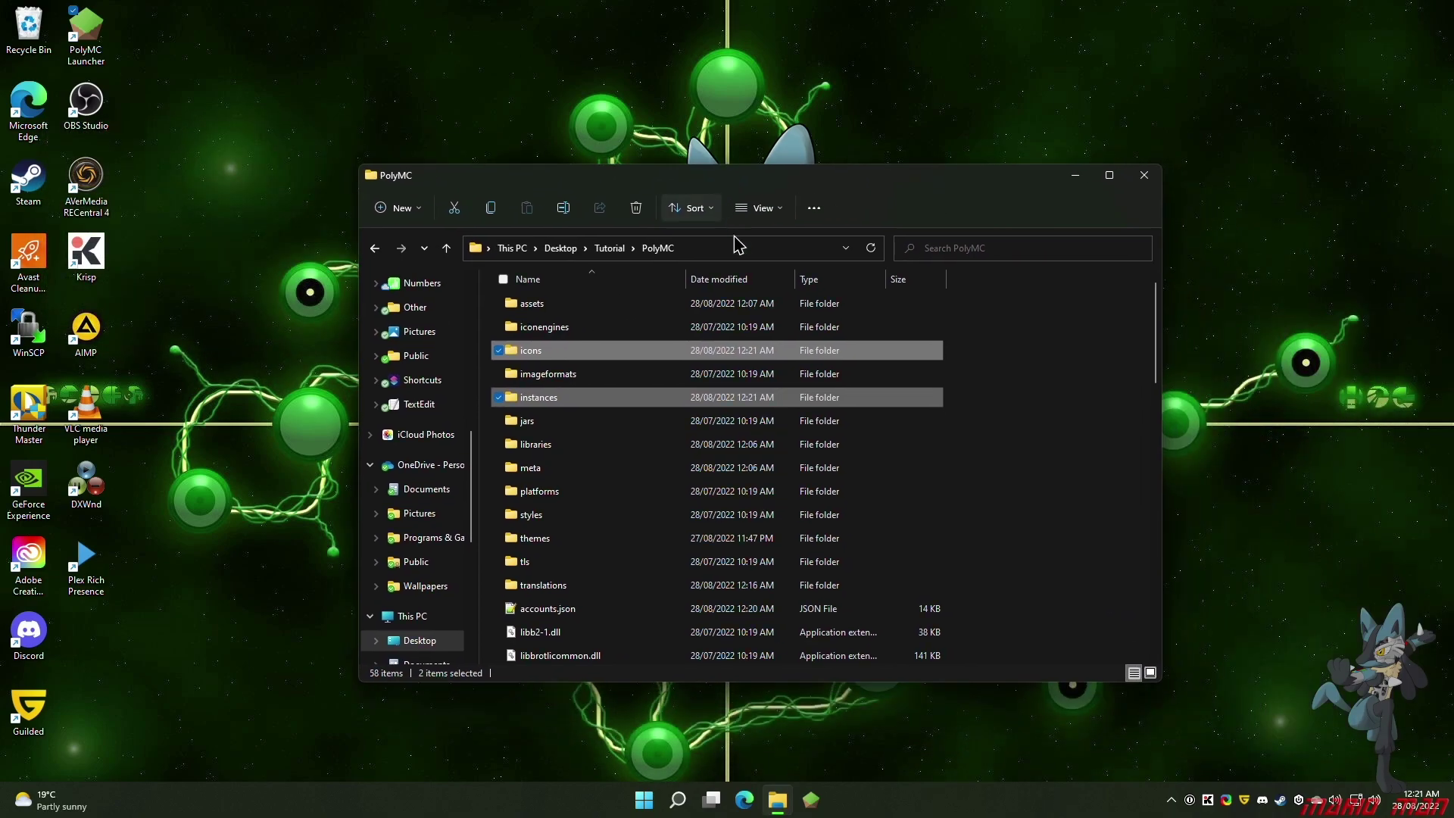
Open PolyMC and open the Latest instance's editor with Edit Instance
{"action": "left_click", "coordinate": [810, 800]}
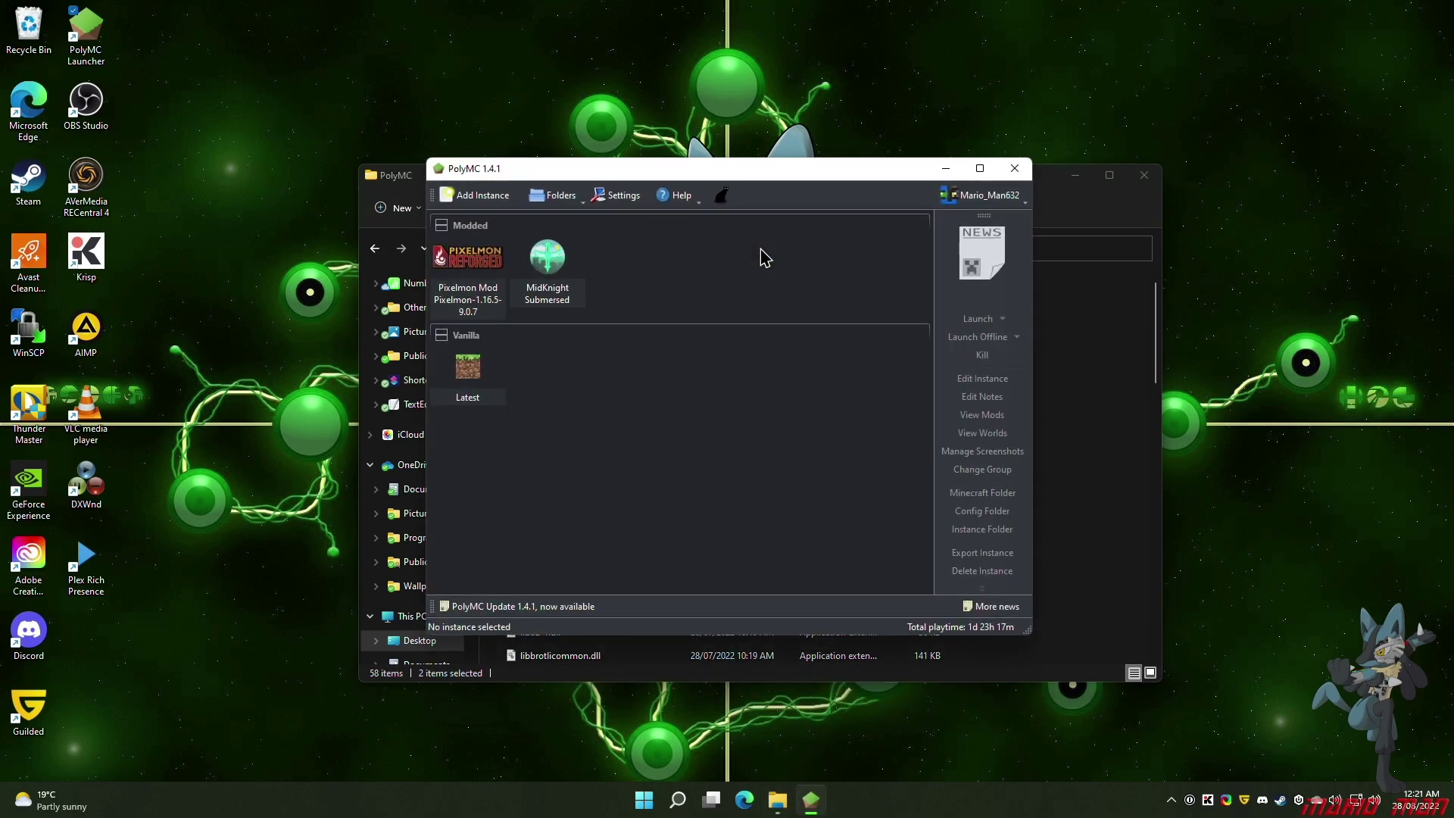
{"action": "left_click", "coordinate": [467, 268]}
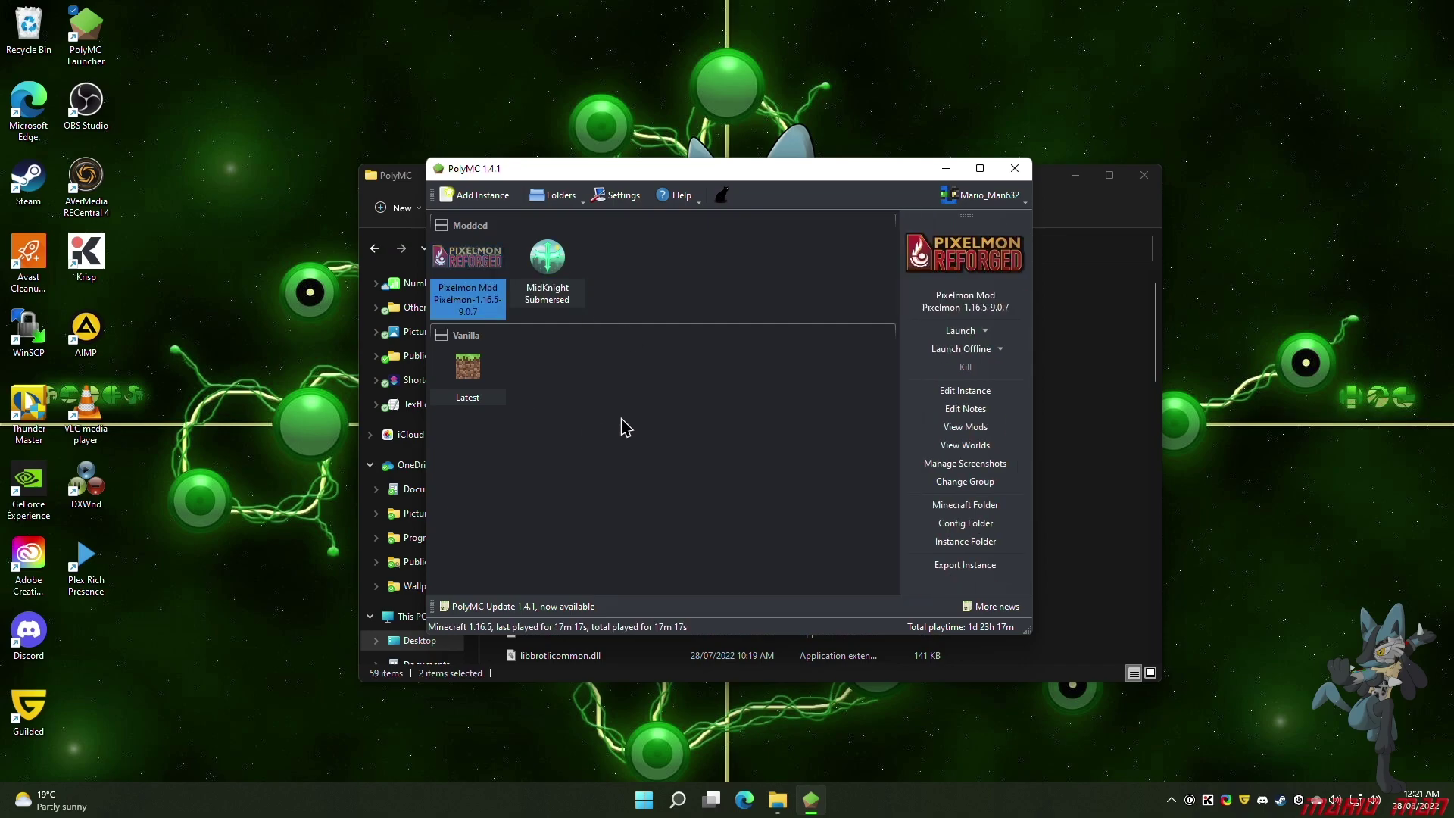
{"action": "left_click", "coordinate": [481, 394]}
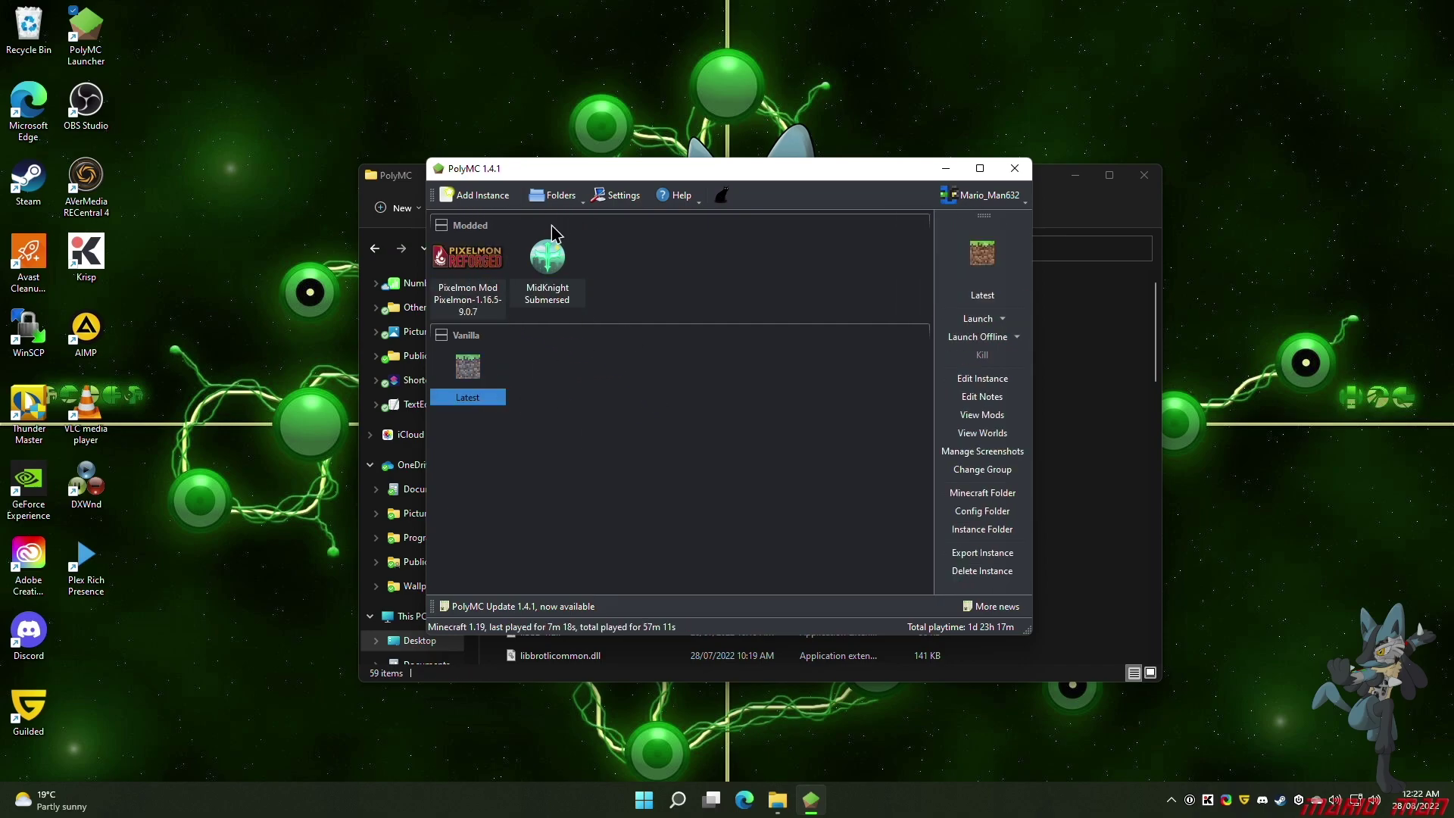
{"action": "right_click", "coordinate": [475, 370]}
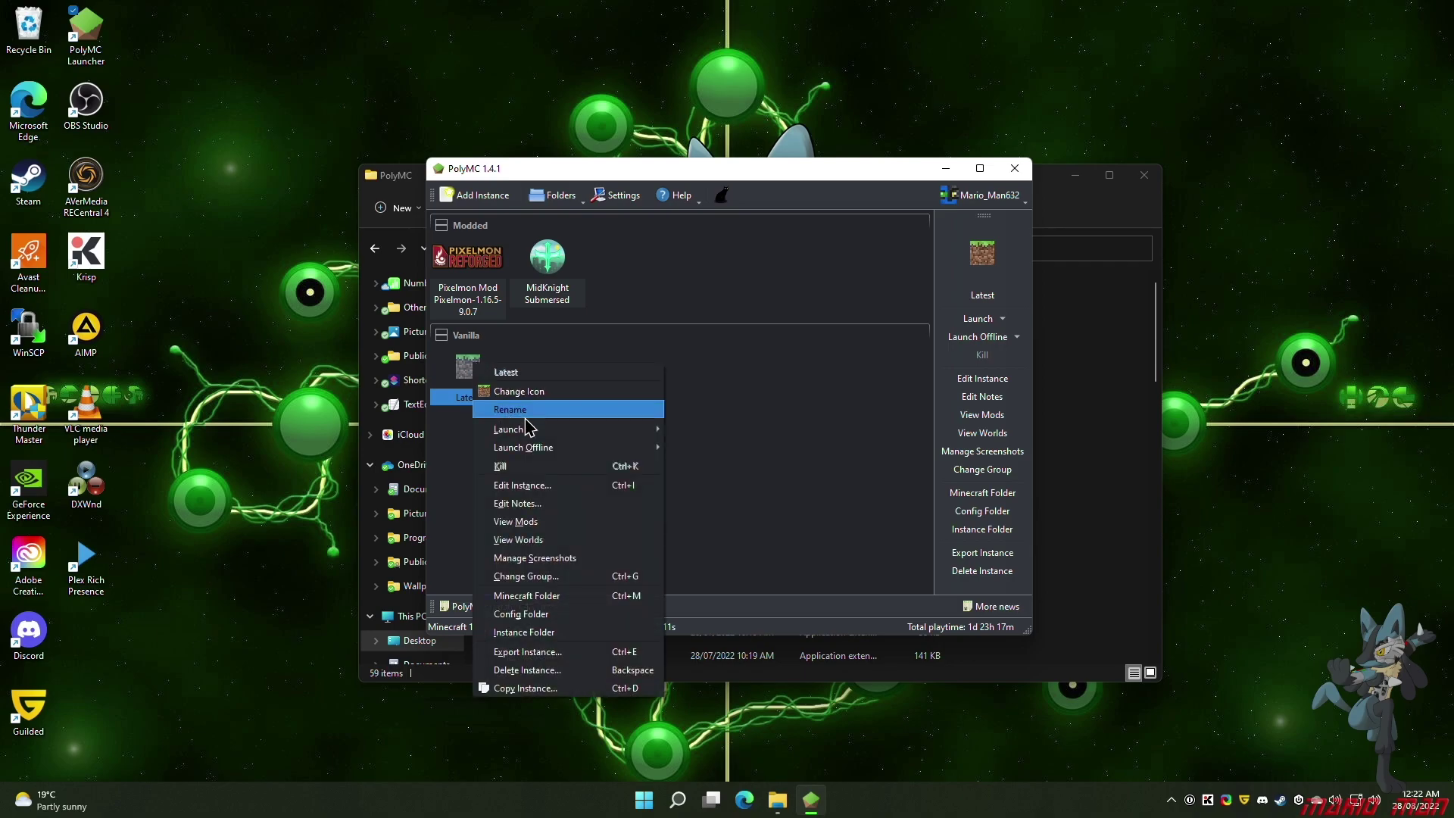
{"action": "left_click", "coordinate": [547, 481]}
Review Latest's Fabric Loader component, resource packs, mods, shader packs, worlds and servers
{"action": "left_click", "coordinate": [647, 301]}
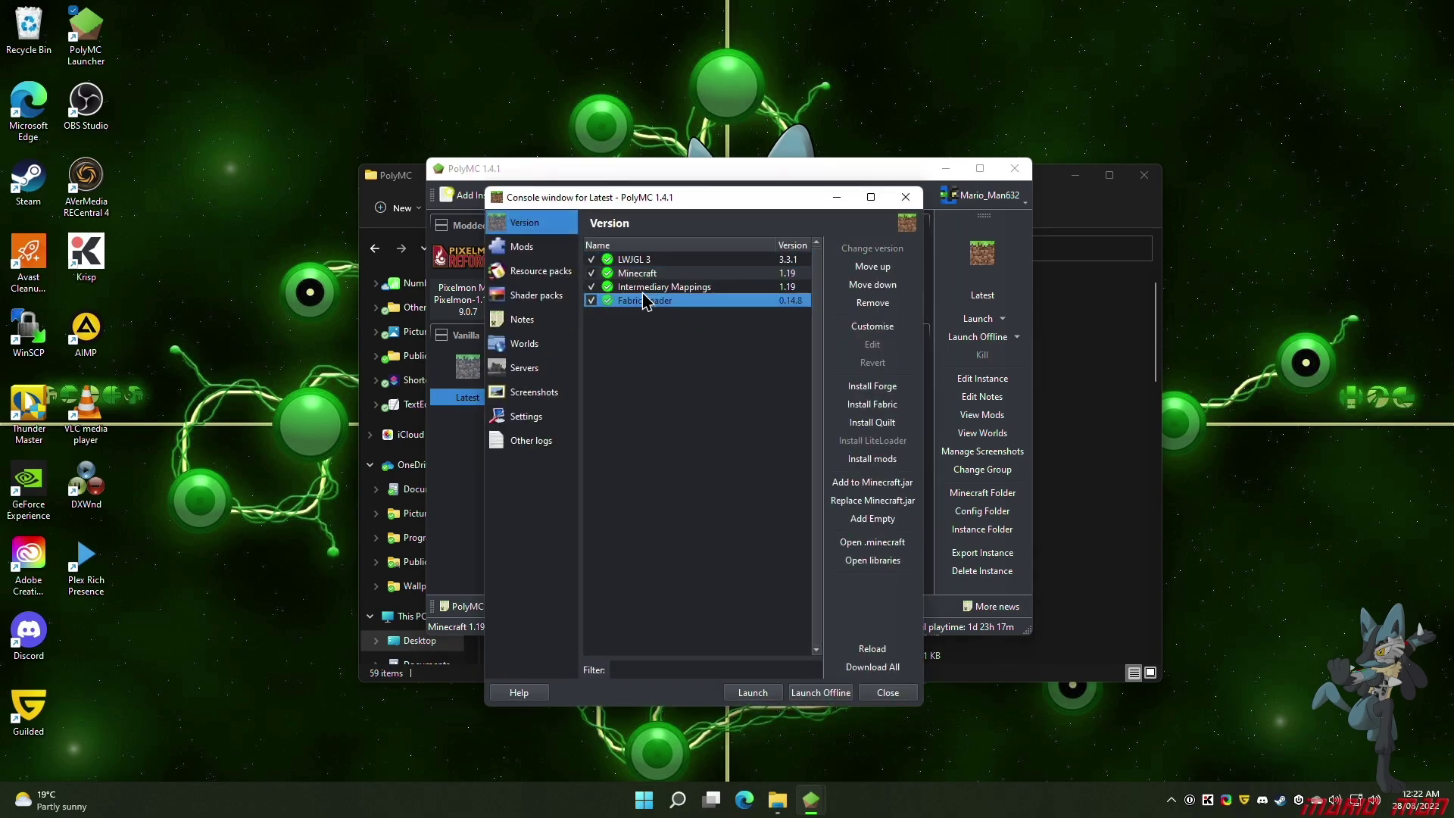
{"action": "left_click", "coordinate": [517, 276]}
{"action": "left_click", "coordinate": [521, 248]}
{"action": "left_click", "coordinate": [515, 294]}
{"action": "left_click", "coordinate": [524, 341]}
{"action": "left_click", "coordinate": [532, 368]}
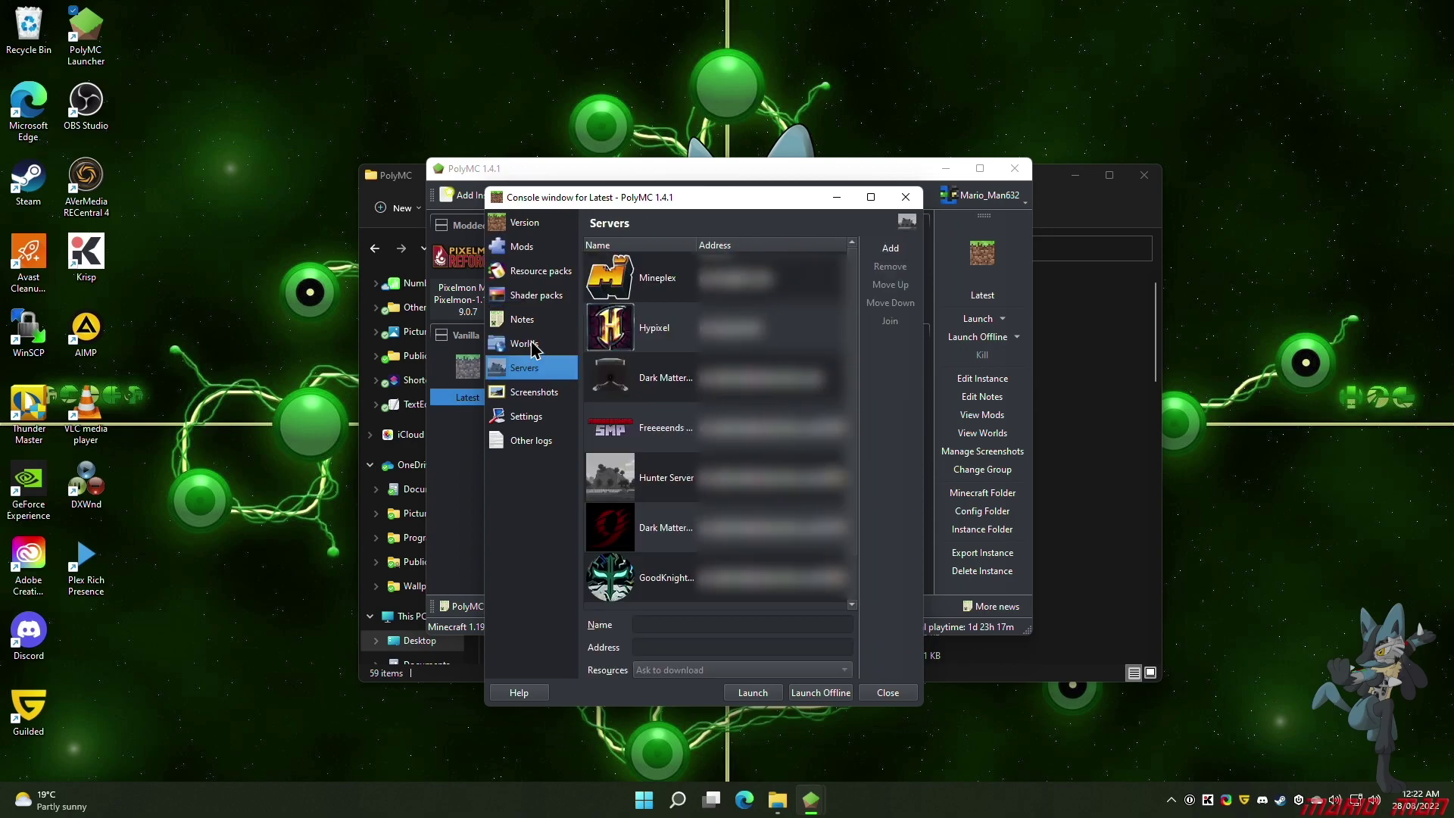
{"action": "left_click", "coordinate": [530, 298]}
Close the instance editor, launch the Latest instance, and close File Explorer
{"action": "left_click", "coordinate": [888, 694]}
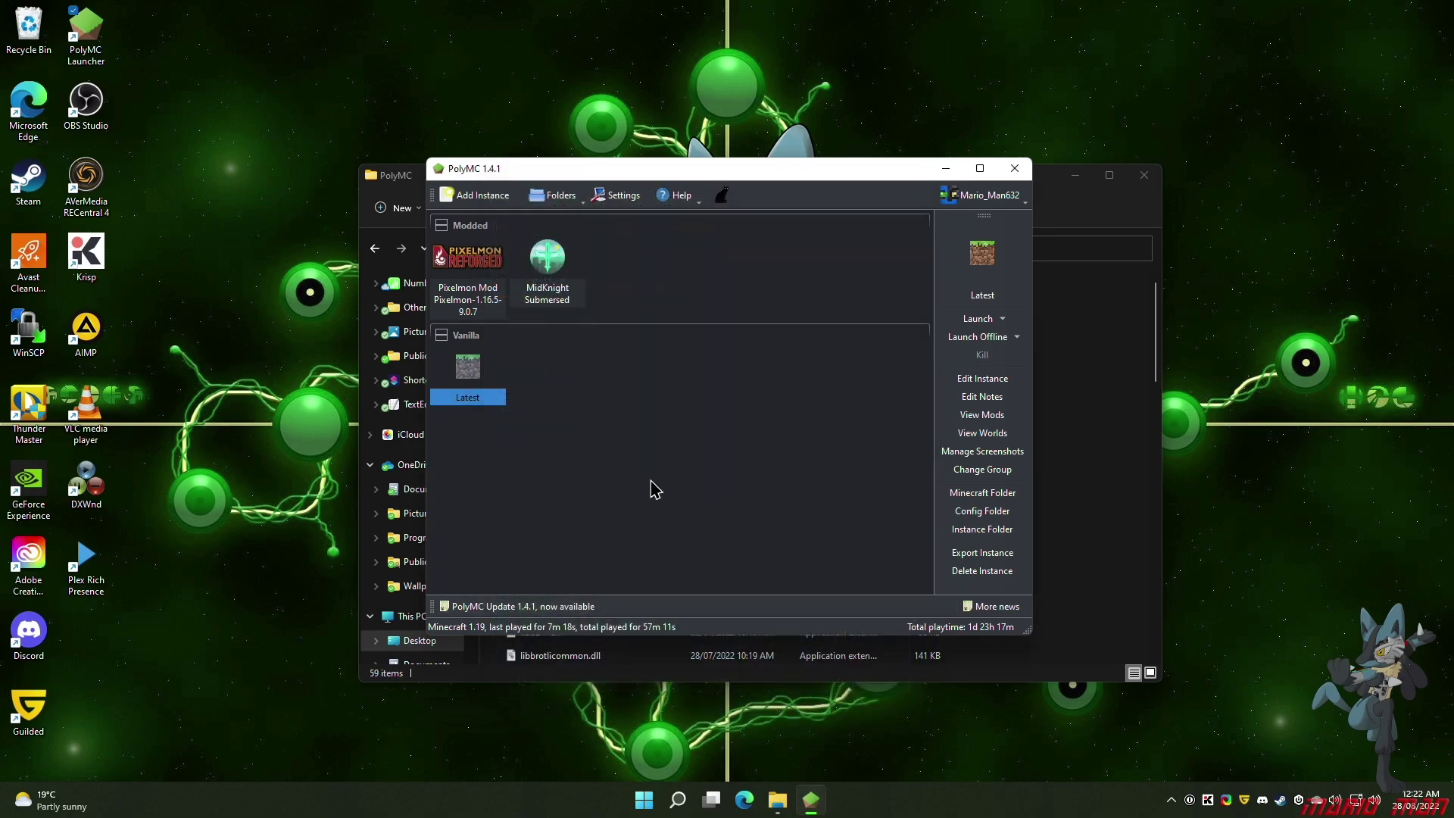
{"action": "left_click", "coordinate": [975, 321]}
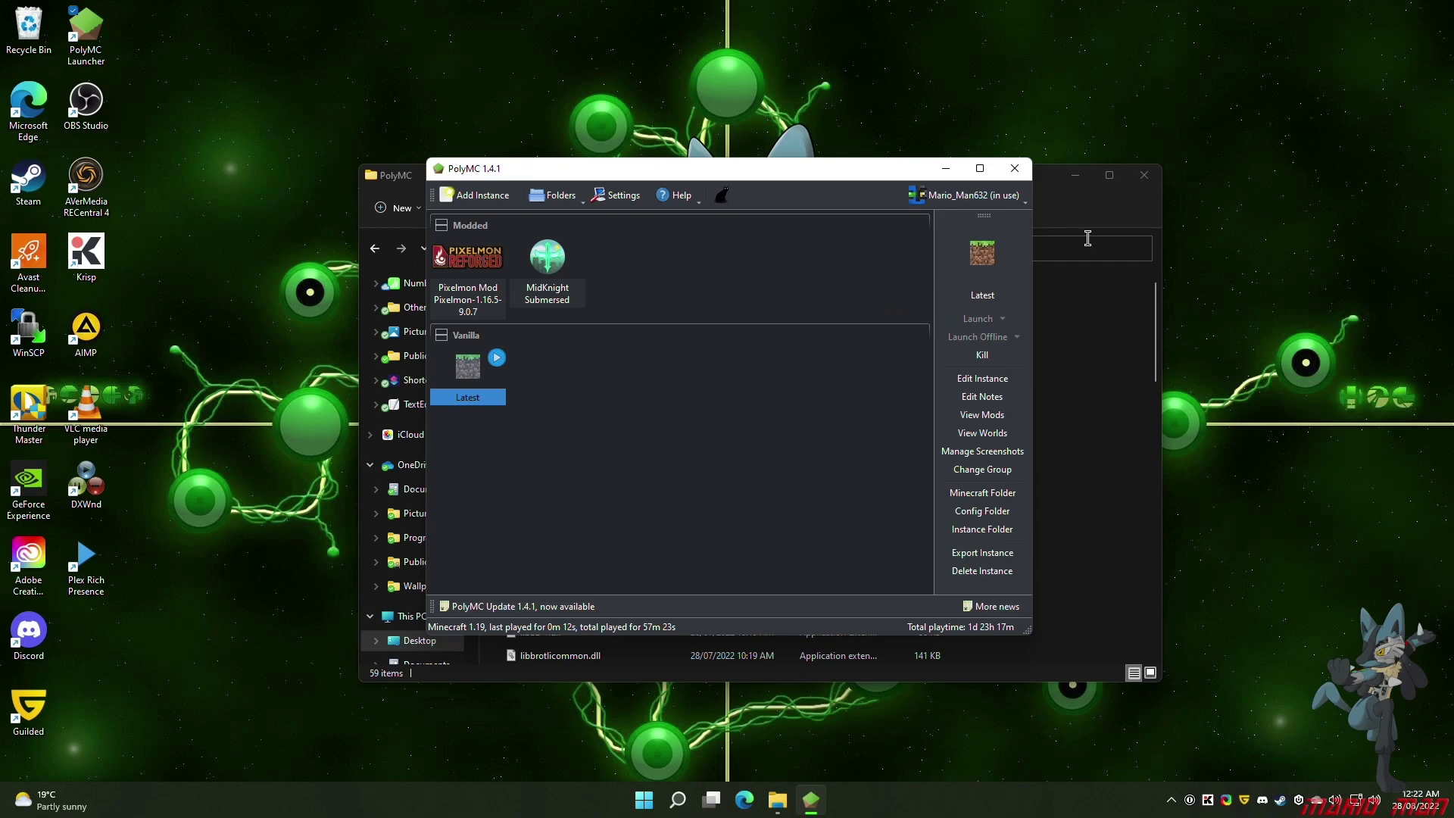
{"action": "left_click", "coordinate": [1146, 175]}
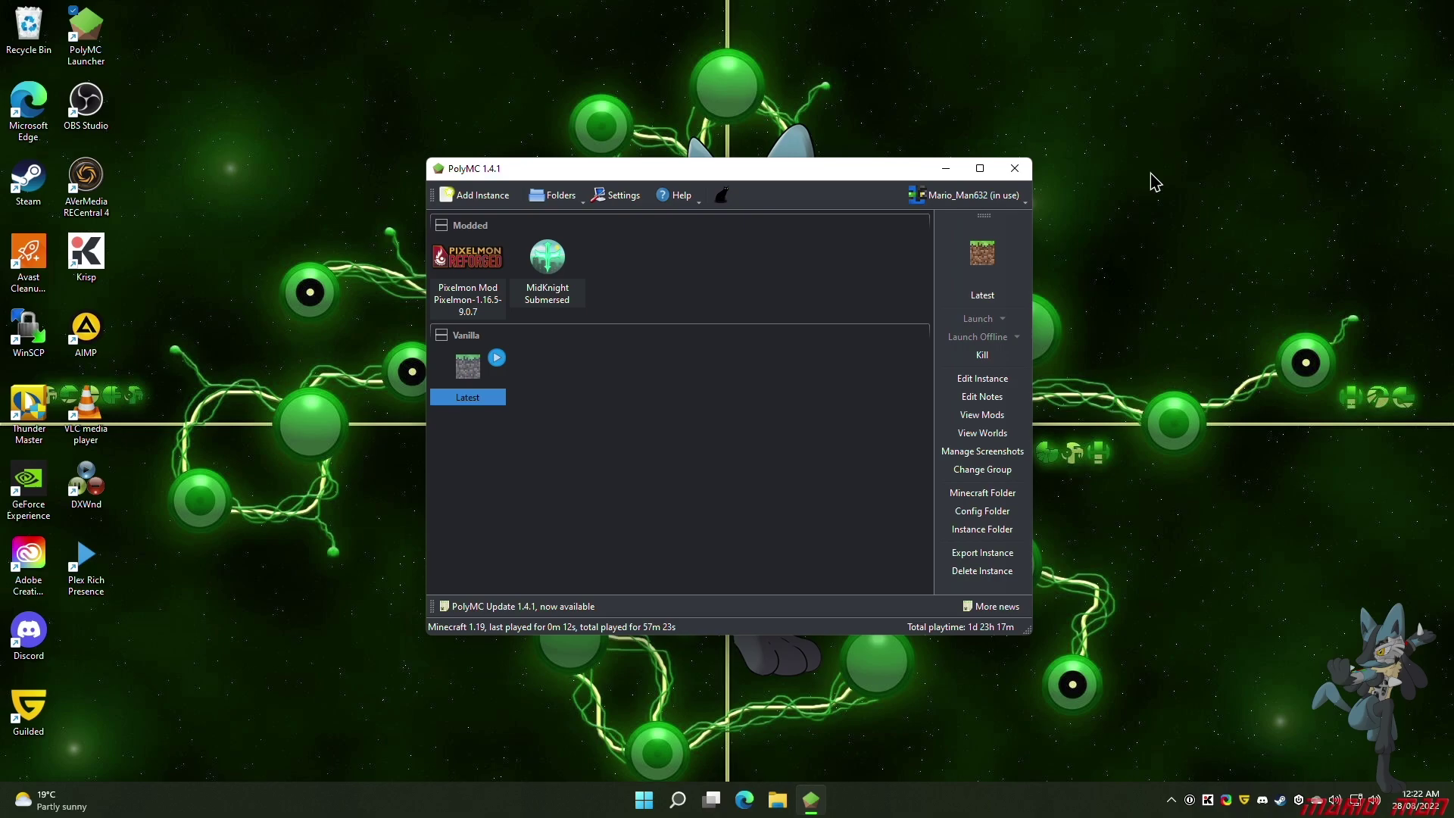